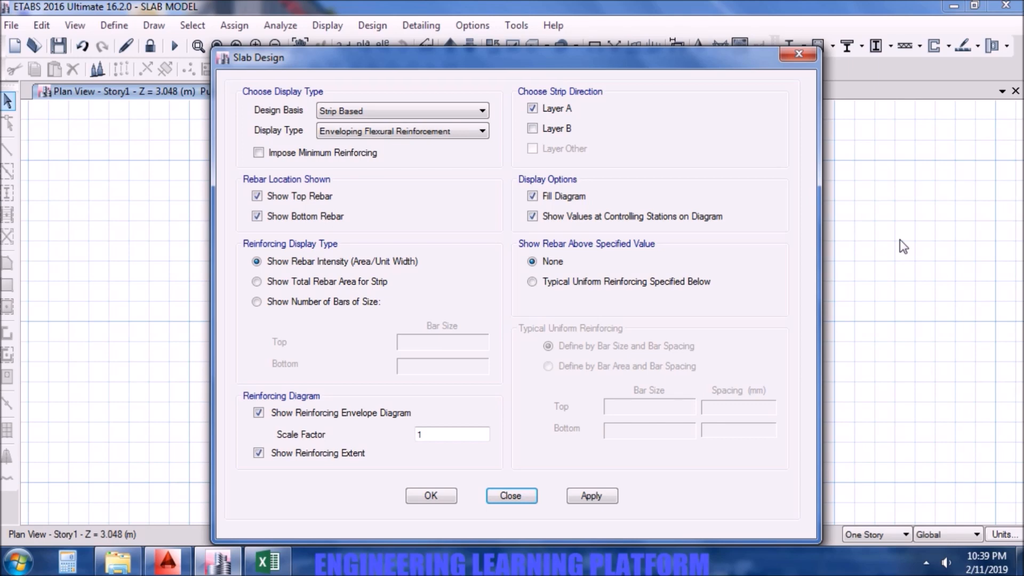
# Impose minimum reinforcing, include Layer B strips, turn off the diagram fill, and show rebar above a typical uniform reinforcing.
pyautogui.click(277, 156)
pyautogui.click(532, 129)
pyautogui.click(553, 196)
pyautogui.click(557, 283)
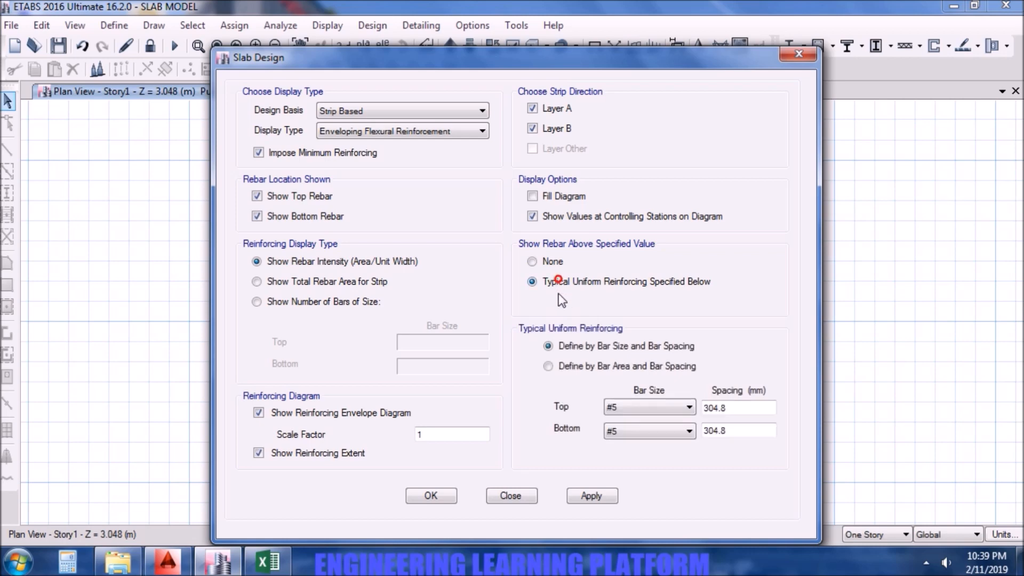
# Set the typical uniform reinforcing bar size to #6 for top and bottom, and display the slab design on the plan.
pyautogui.click(646, 408)
pyautogui.click(632, 463)
pyautogui.click(642, 430)
pyautogui.click(637, 484)
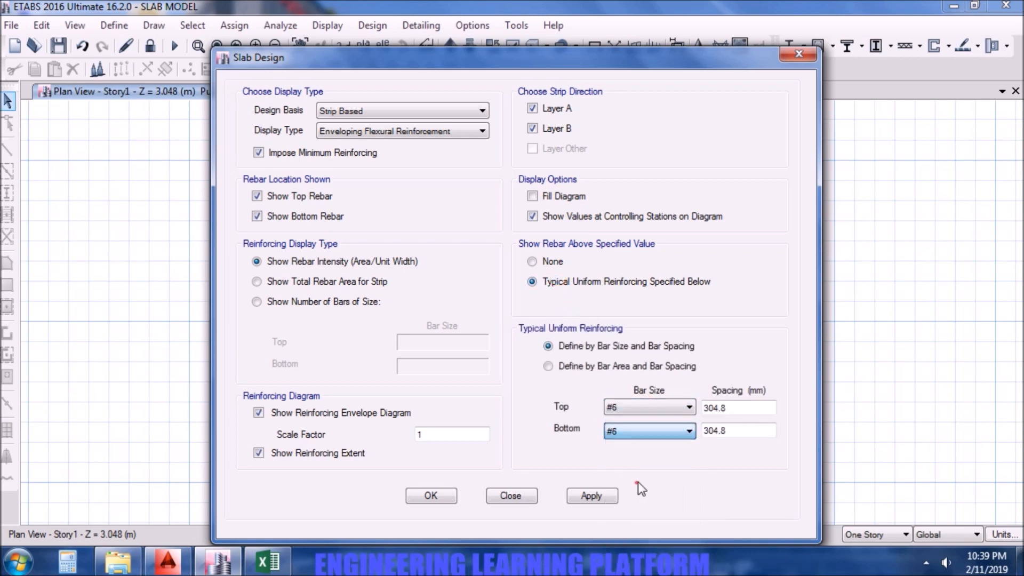
pyautogui.click(572, 497)
pyautogui.click(443, 496)
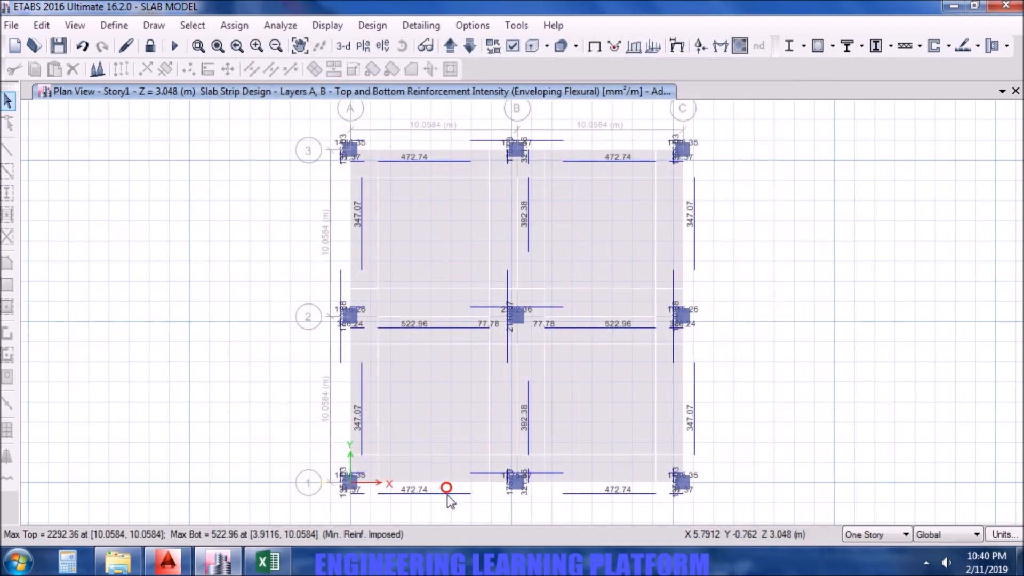
# Switch the model to consistent units of in, lb and F.
pyautogui.click(990, 533)
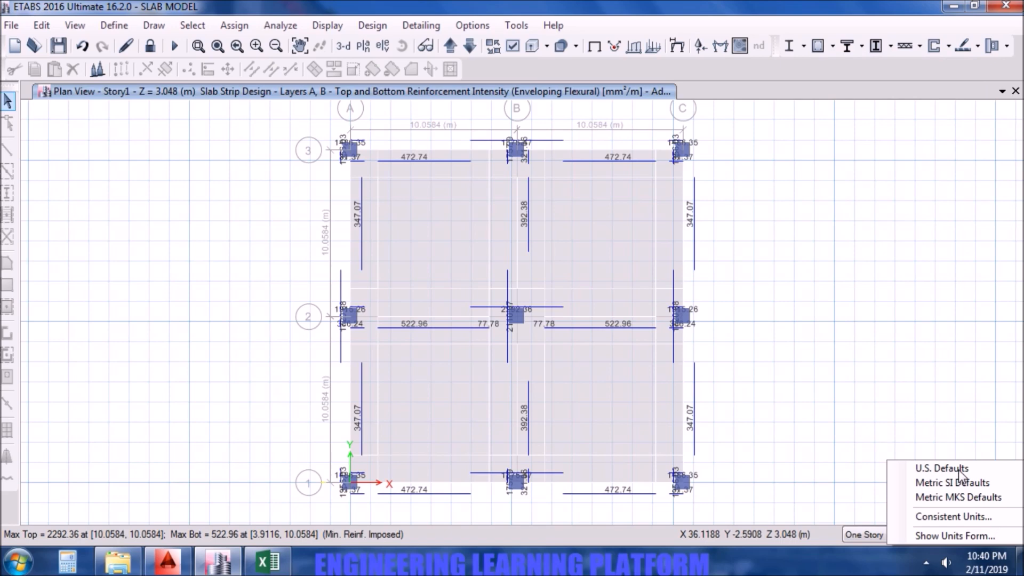
pyautogui.click(960, 515)
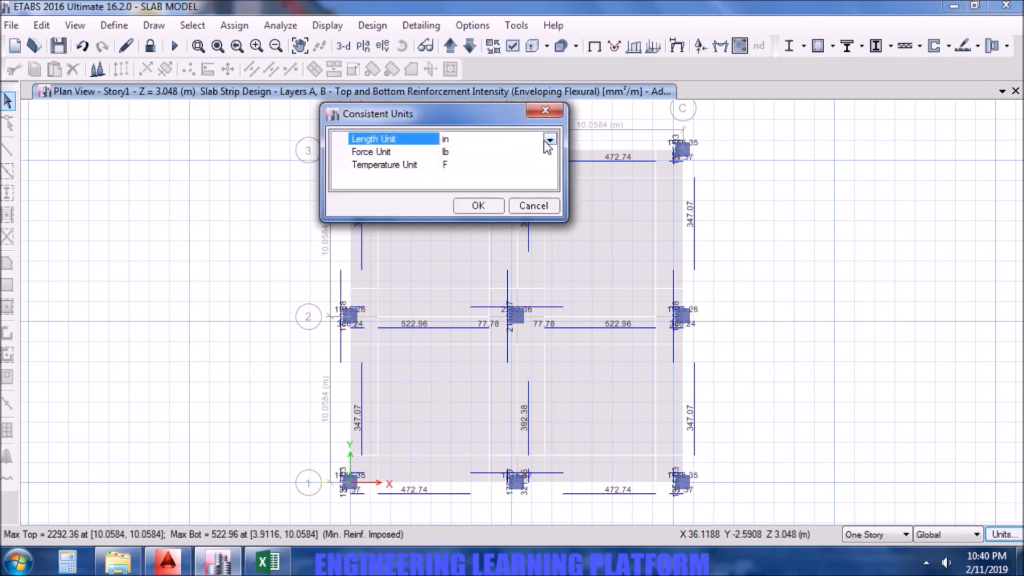
pyautogui.click(497, 212)
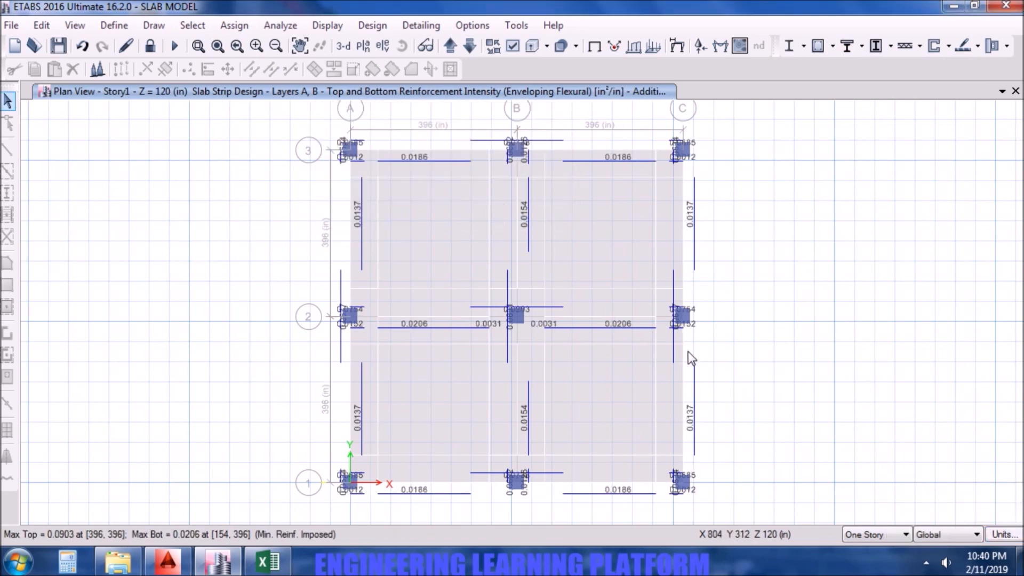
# Open the slab flexural design display settings and reselect typical uniform reinforcing defined by bar size and bar spacing.
pyautogui.click(962, 49)
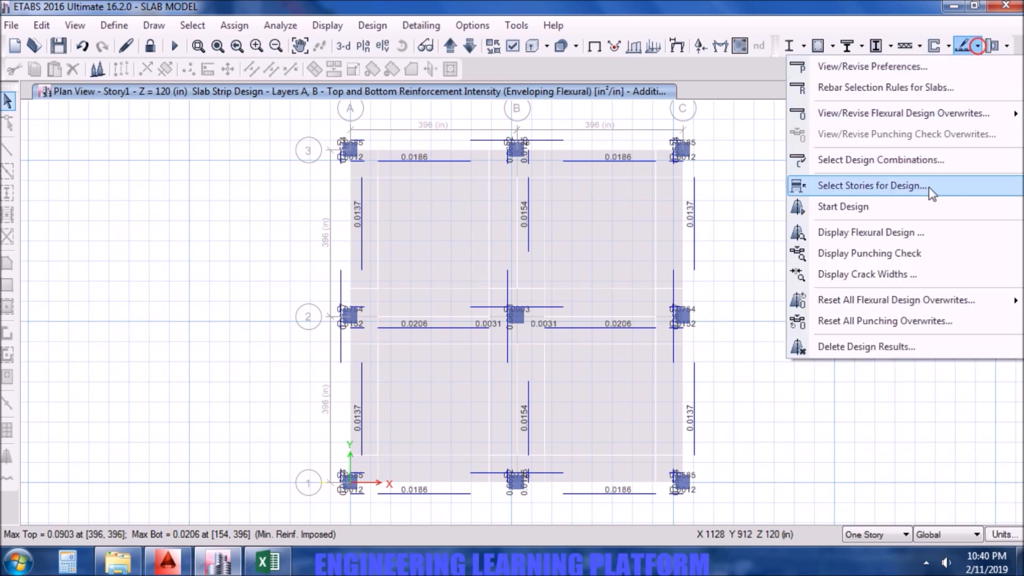
pyautogui.click(911, 233)
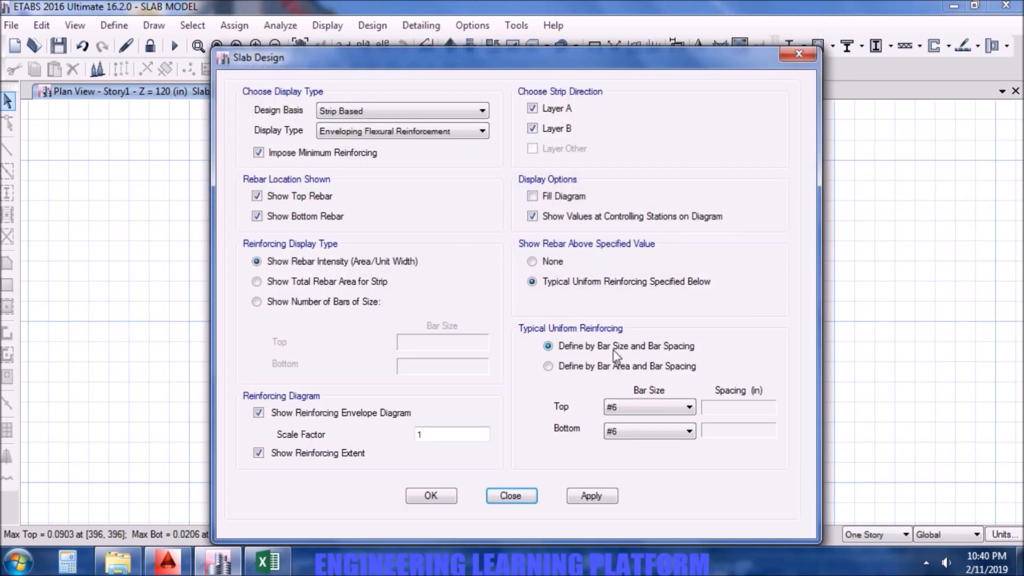
pyautogui.click(589, 366)
pyautogui.click(599, 346)
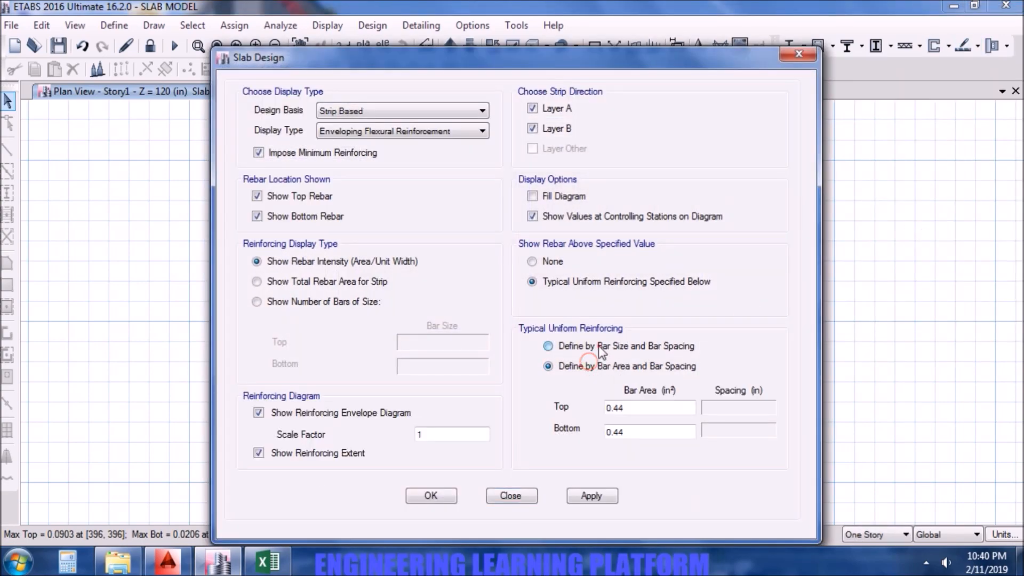
pyautogui.click(557, 262)
pyautogui.click(560, 282)
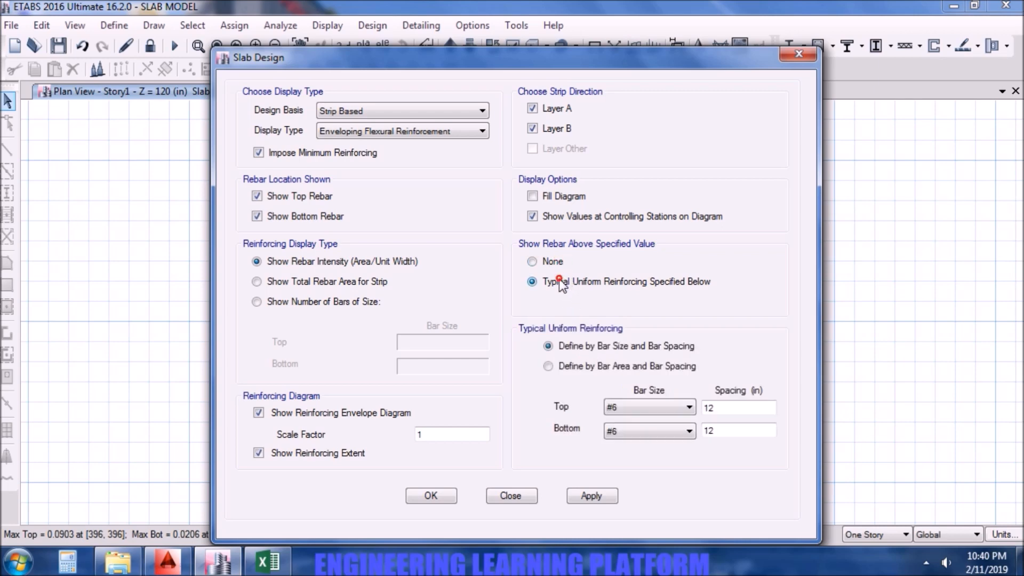
# Display the reinforcing as number of bars of a given size and set the rebar threshold to None.
pyautogui.click(346, 301)
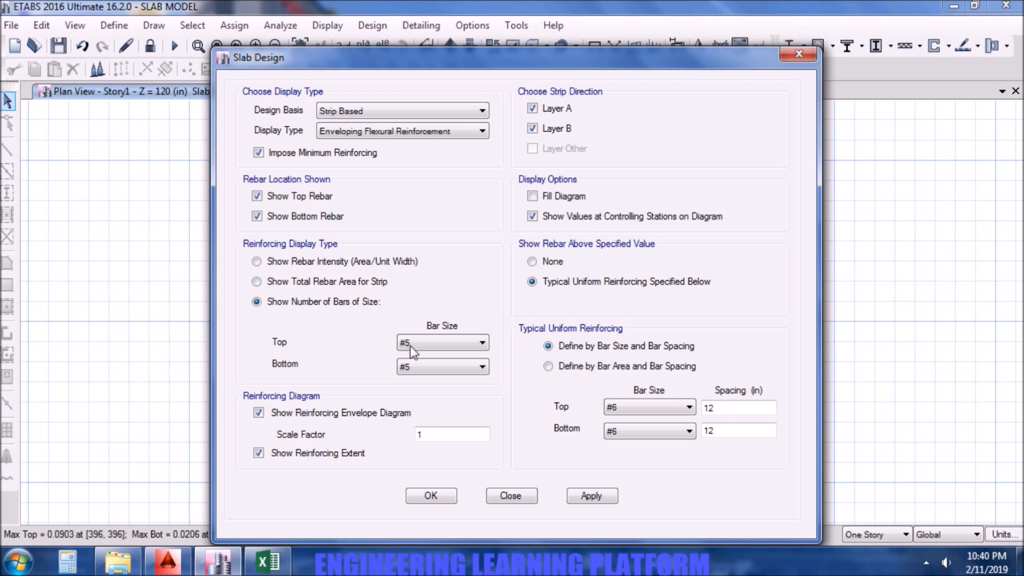
pyautogui.click(445, 341)
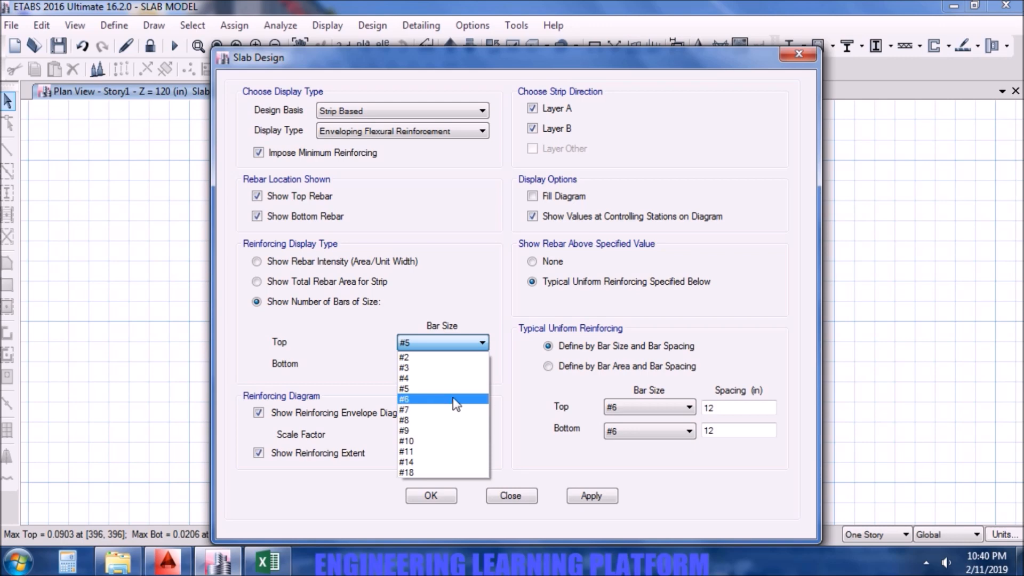
pyautogui.click(547, 261)
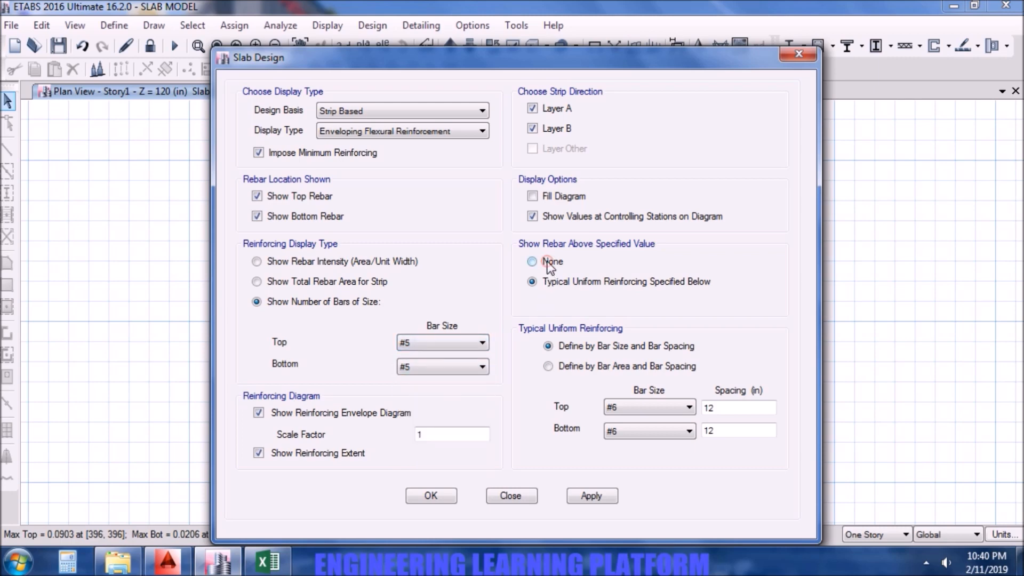
pyautogui.click(547, 261)
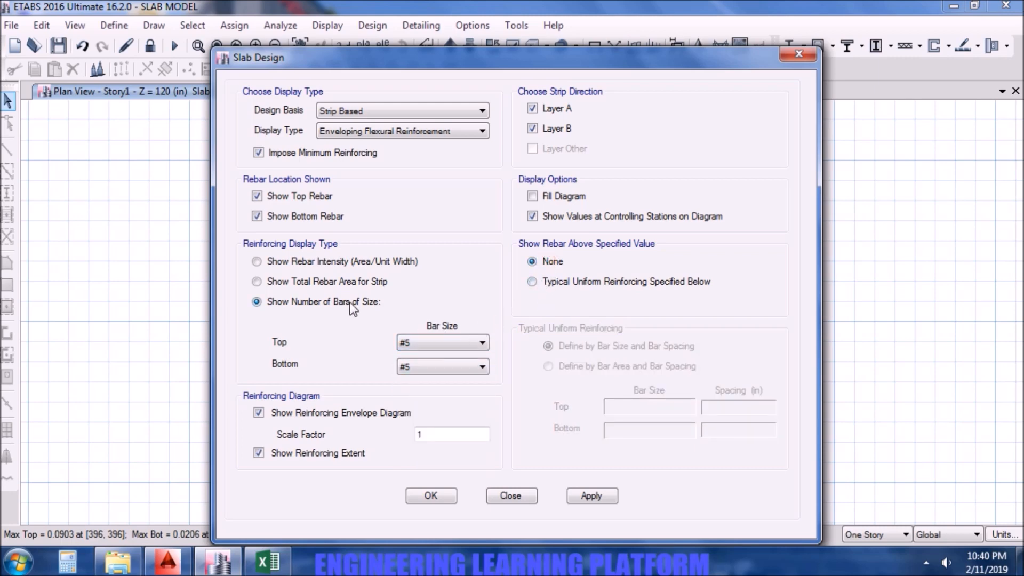
# Set the displayed bar size to #6 for both top and bottom rebar and show the bar counts on the plan.
pyautogui.click(433, 342)
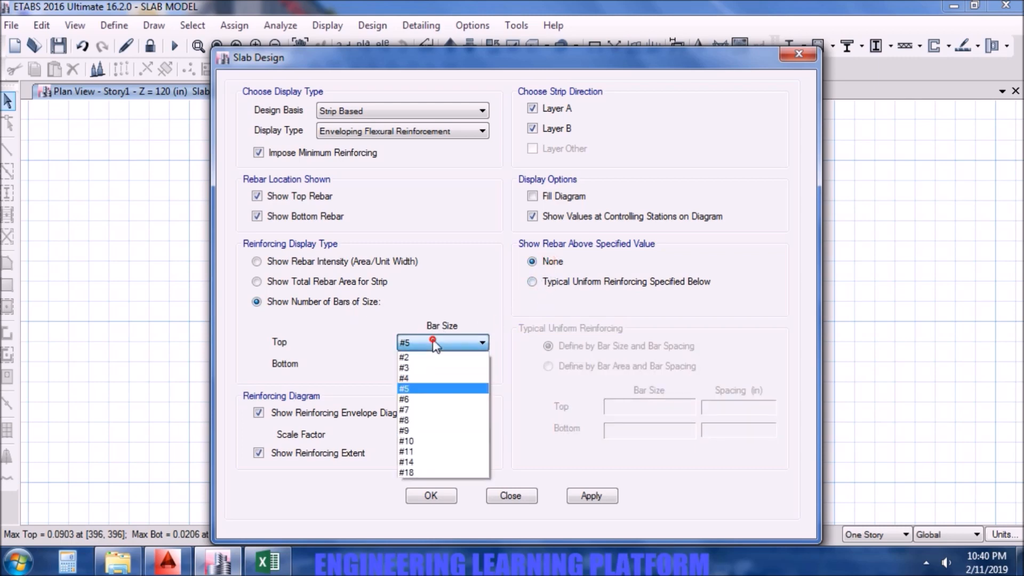
pyautogui.click(427, 389)
pyautogui.click(450, 366)
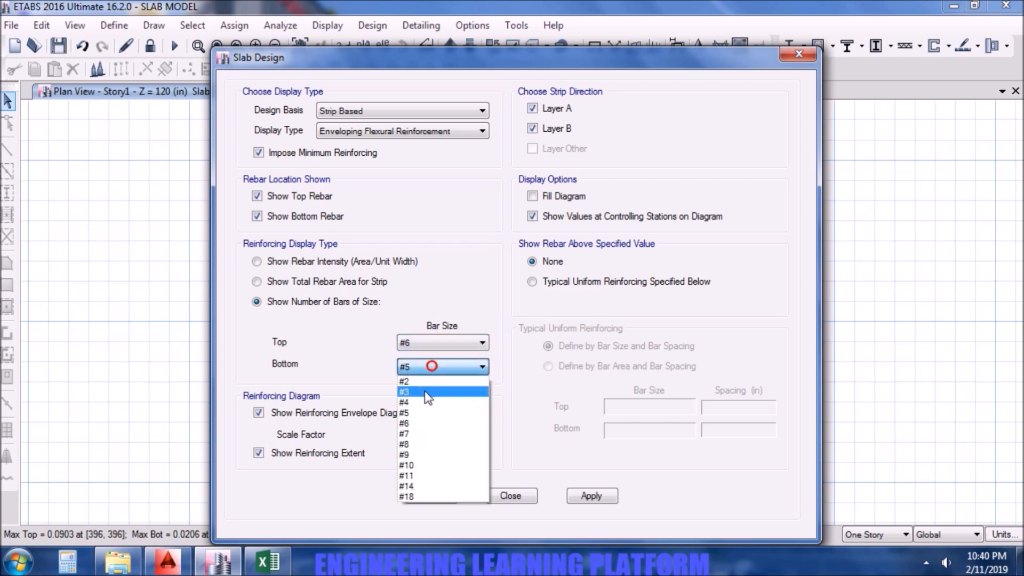
pyautogui.click(419, 418)
pyautogui.click(588, 500)
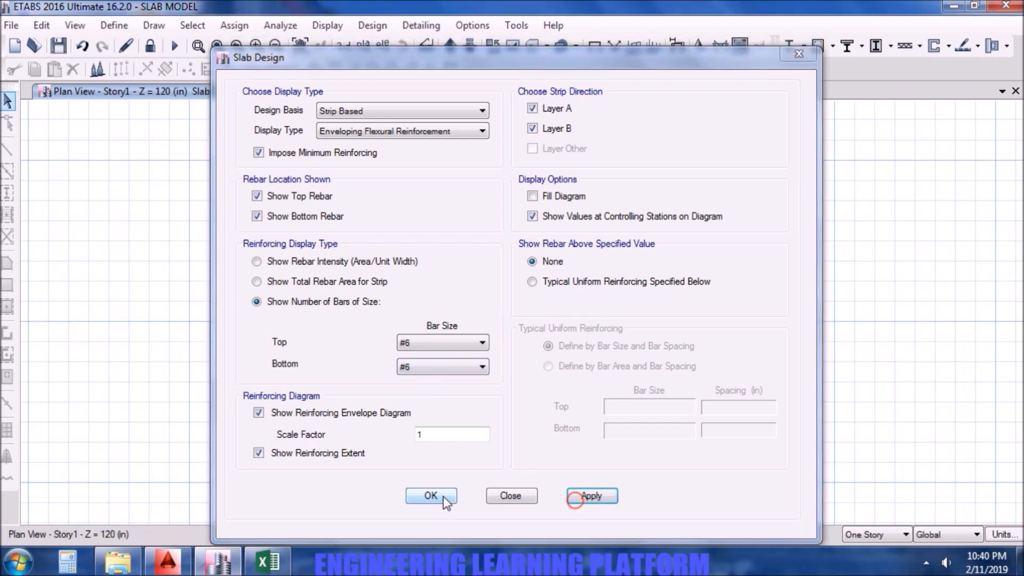
pyautogui.moveTo(686, 68); pyautogui.dragTo(521, 38)
pyautogui.click(271, 475)
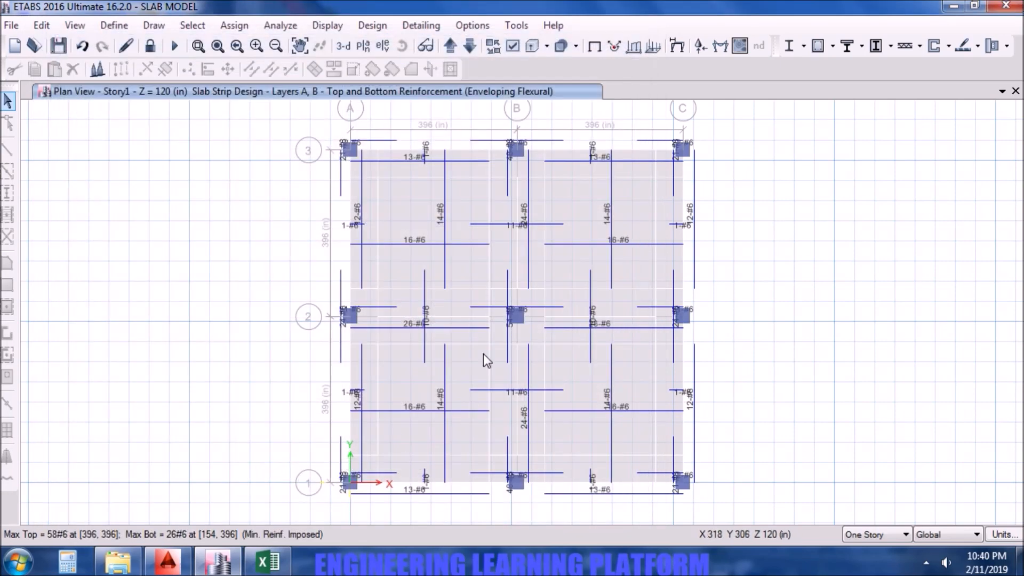
# Limit the flexural design display to top rebar in Layer A only by turning off bottom rebar and Layer B.
pyautogui.click(449, 317)
pyautogui.click(978, 46)
pyautogui.click(854, 234)
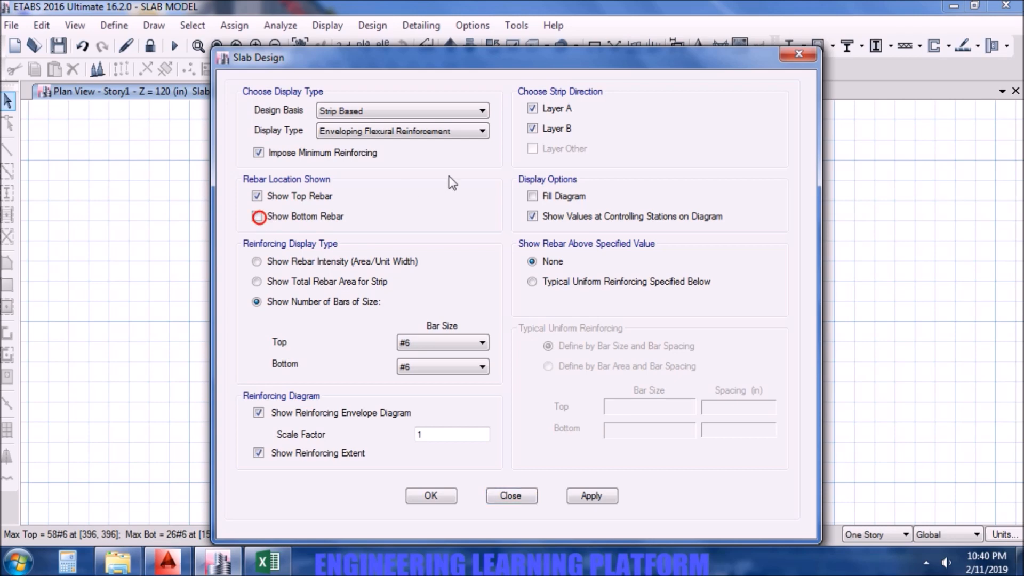
pyautogui.click(590, 496)
pyautogui.click(446, 494)
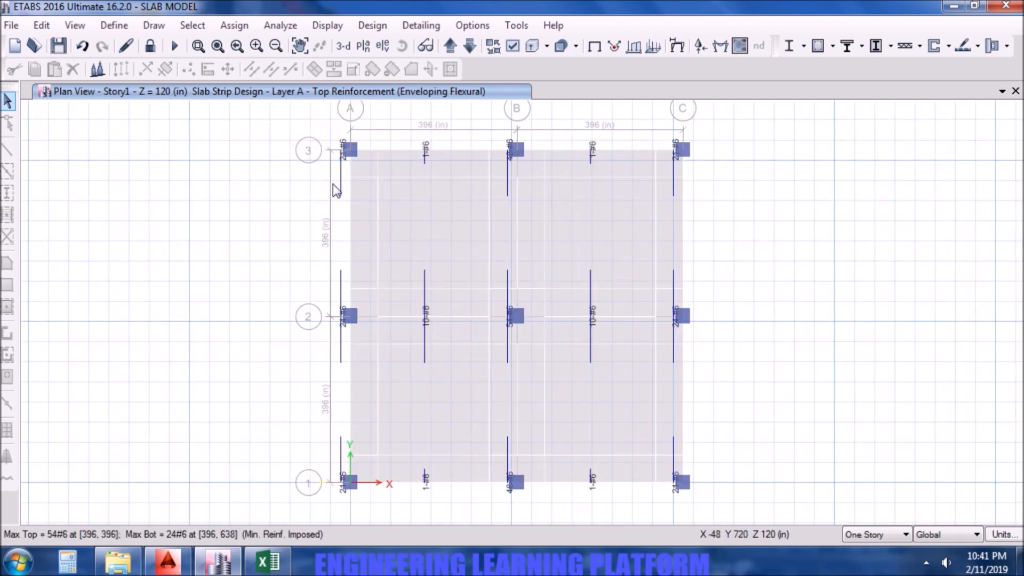
# Set the maximum graphic font size to 10 points in the graphics preferences.
pyautogui.moveTo(351, 174)
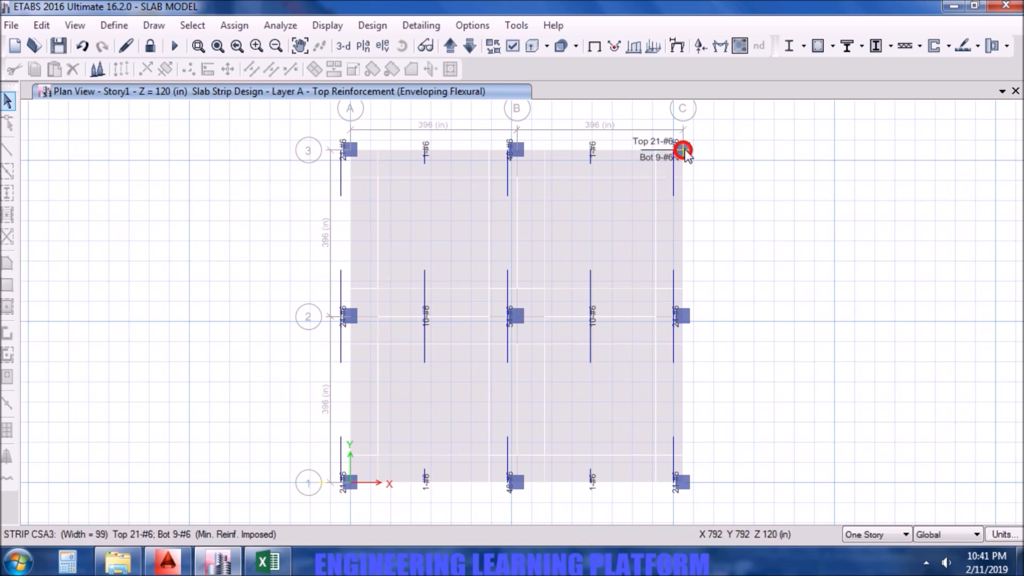
pyautogui.moveTo(682, 326)
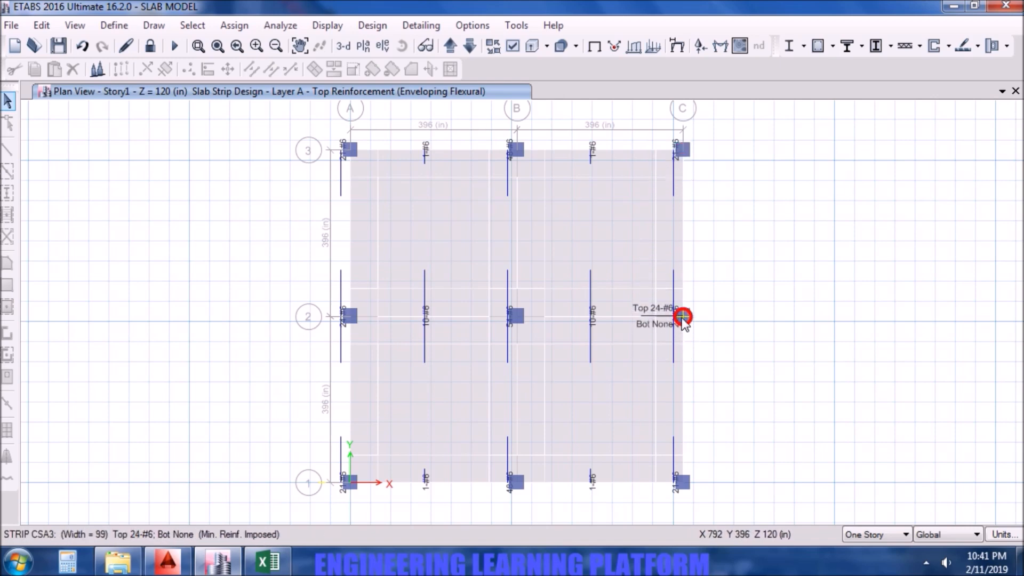
pyautogui.click(471, 26)
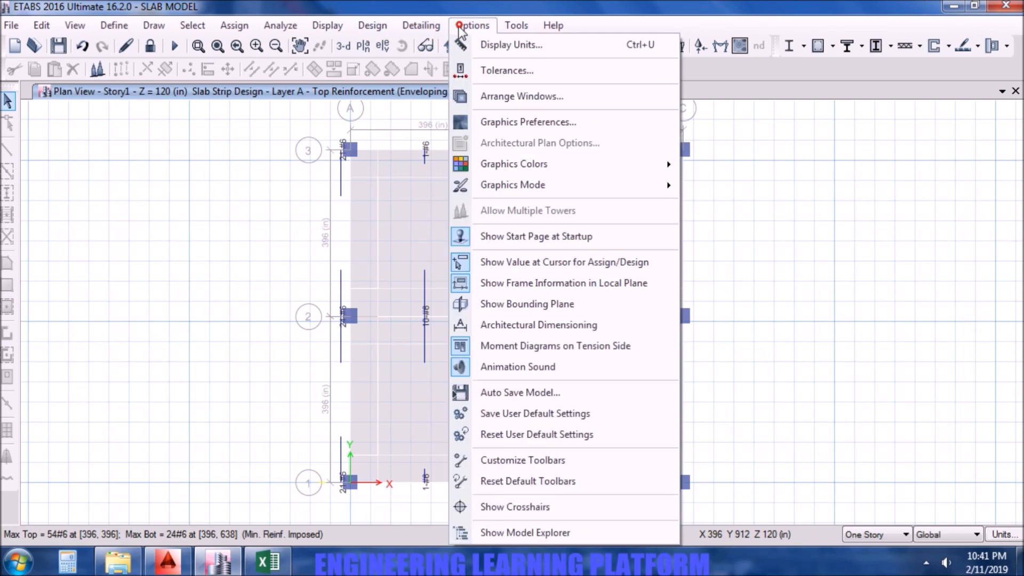
pyautogui.click(514, 130)
pyautogui.doubleClick(545, 190)
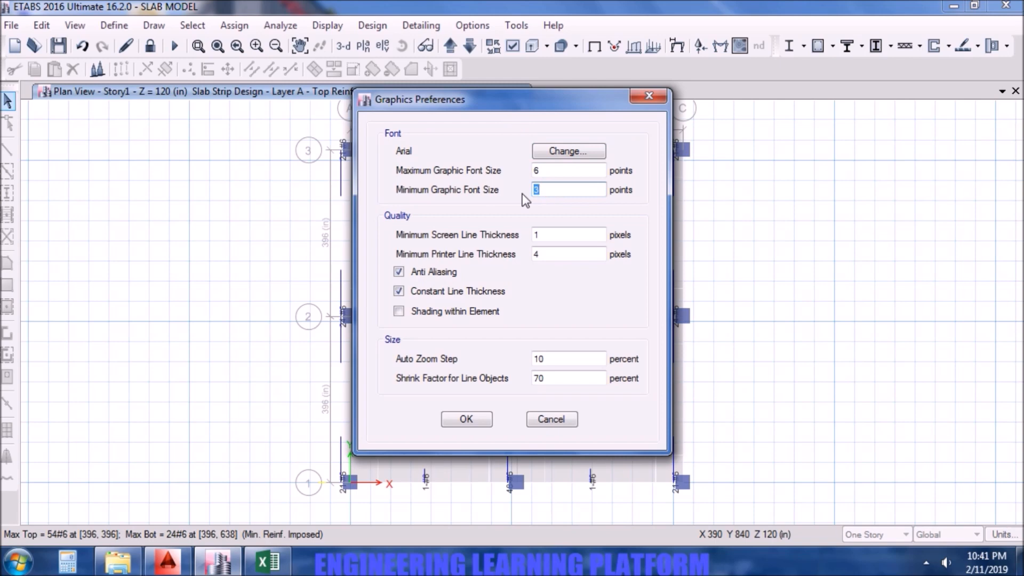
pyautogui.doubleClick(554, 171)
pyautogui.write('10')
pyautogui.click(467, 419)
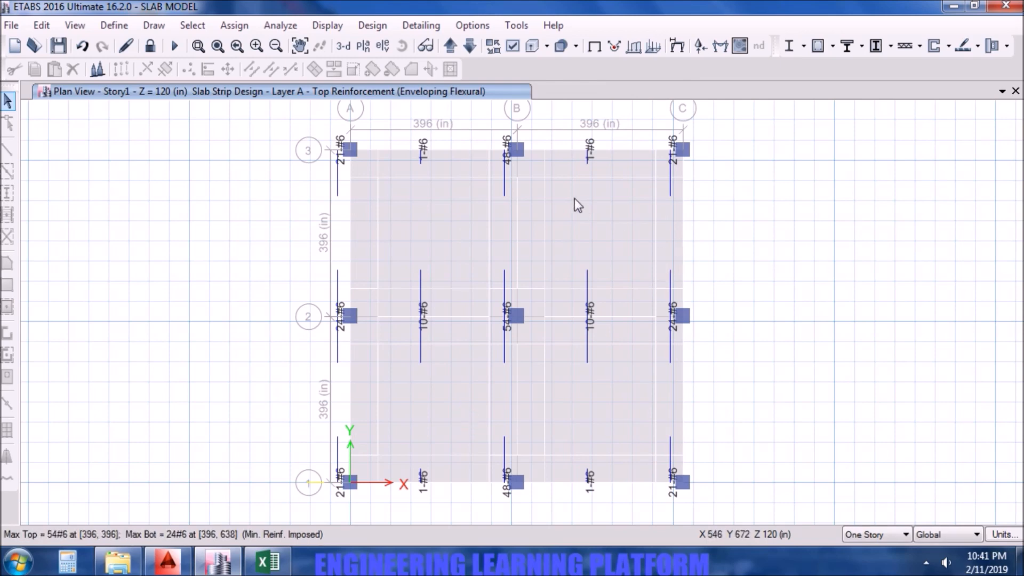
# Switch to Calculator and compute the top bar spacing at column B3 as 11 × 12 divided by 48 bars.
pyautogui.click(517, 166)
pyautogui.moveTo(517, 166); pyautogui.dragTo(518, 151)
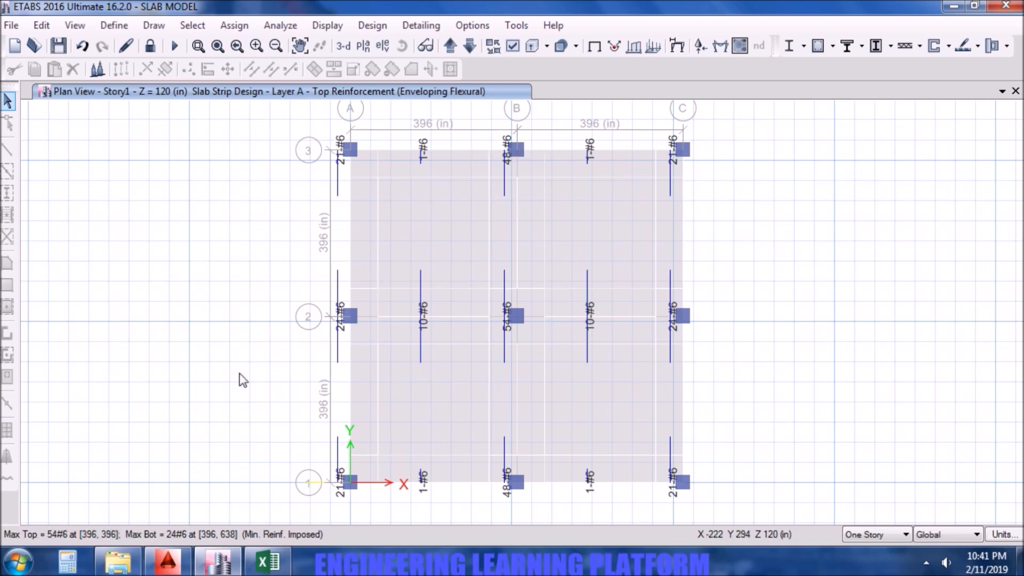
pyautogui.click(82, 568)
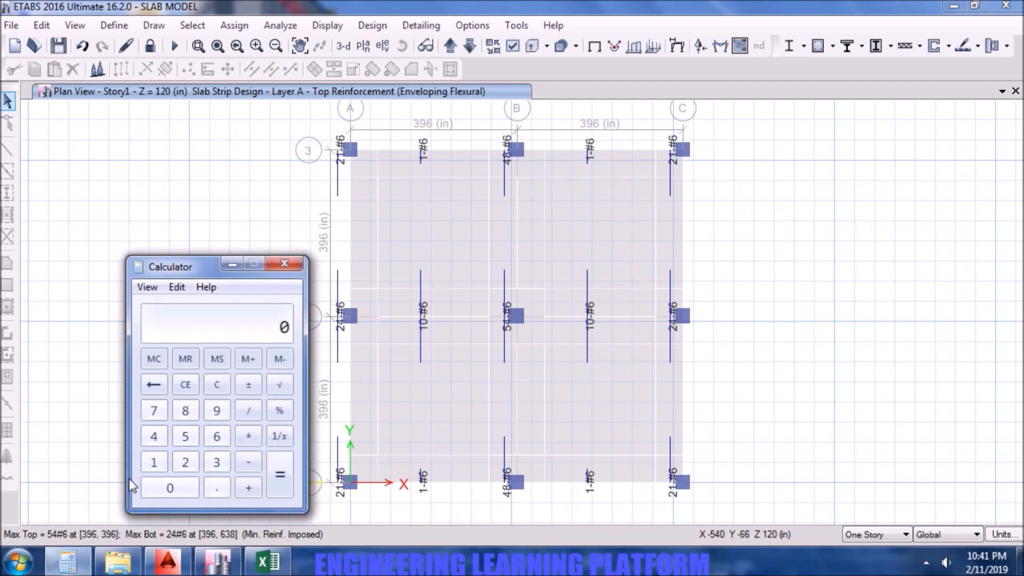
pyautogui.click(153, 465)
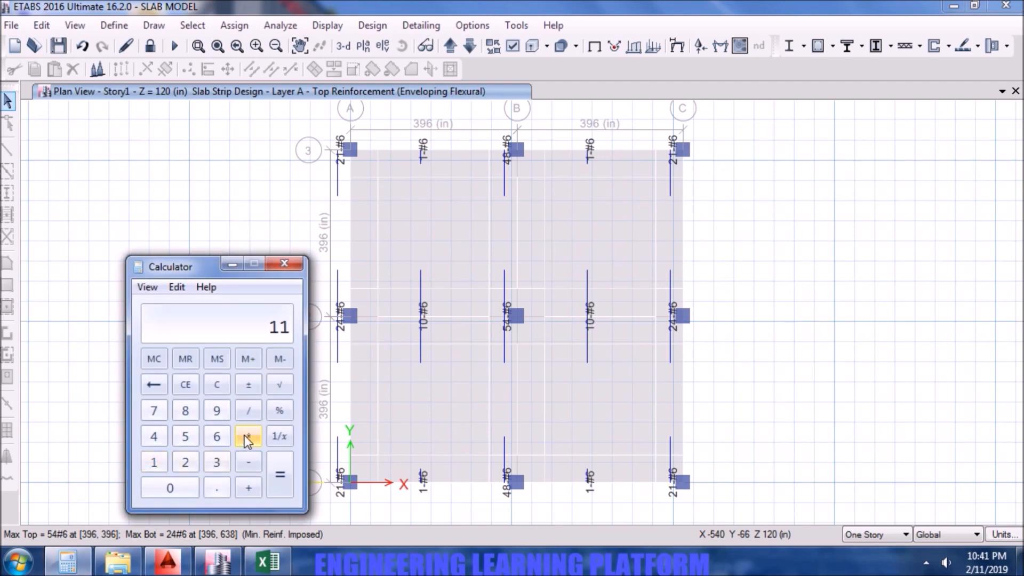
pyautogui.click(154, 463)
pyautogui.click(185, 463)
pyautogui.click(286, 472)
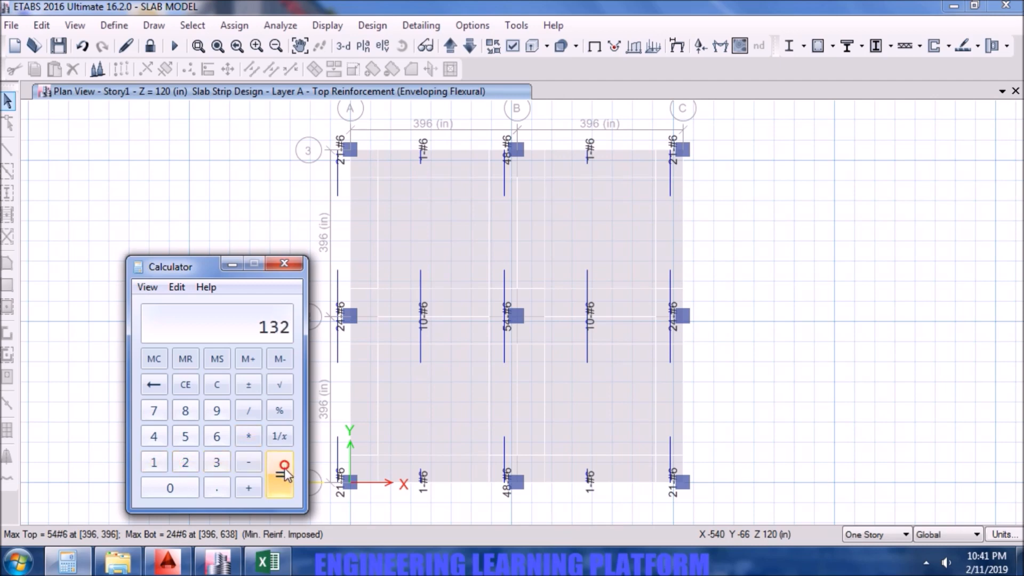
pyautogui.click(249, 411)
pyautogui.click(160, 441)
pyautogui.click(185, 411)
pyautogui.click(272, 475)
pyautogui.click(283, 264)
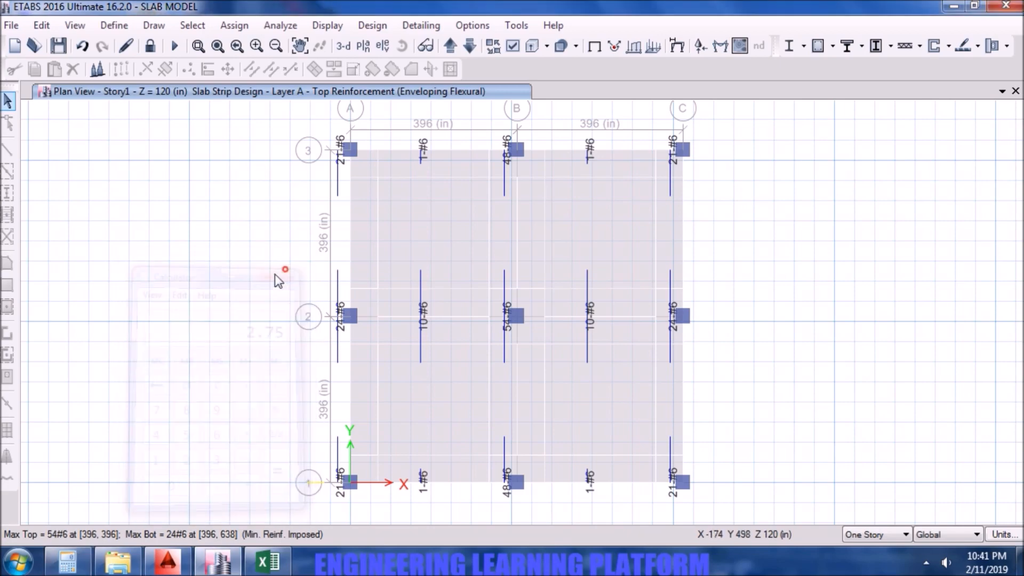
# Change the displayed top bar size to #8 in the slab flexural design settings and update the plan.
pyautogui.click(977, 46)
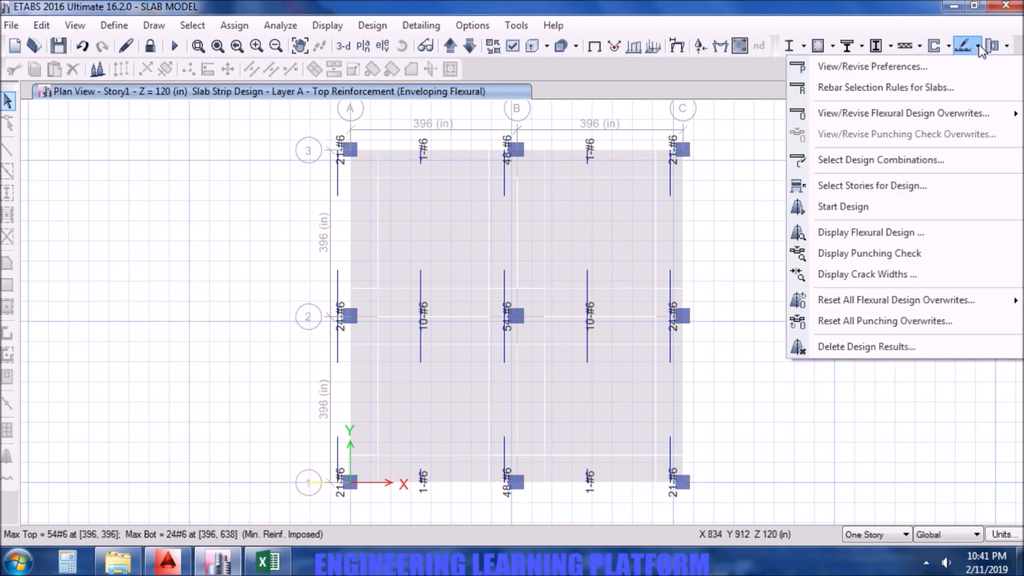
pyautogui.click(928, 238)
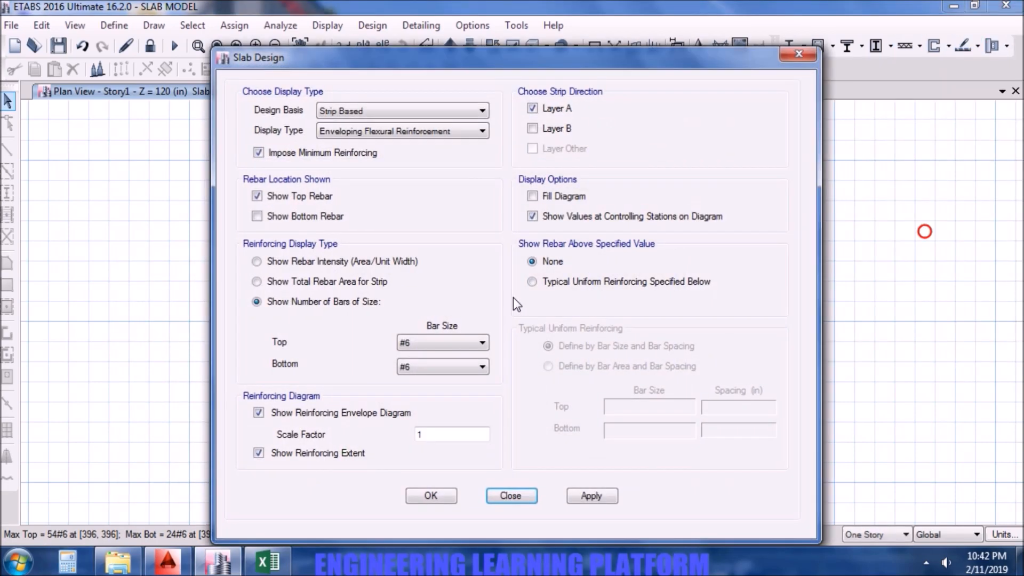
pyautogui.click(482, 344)
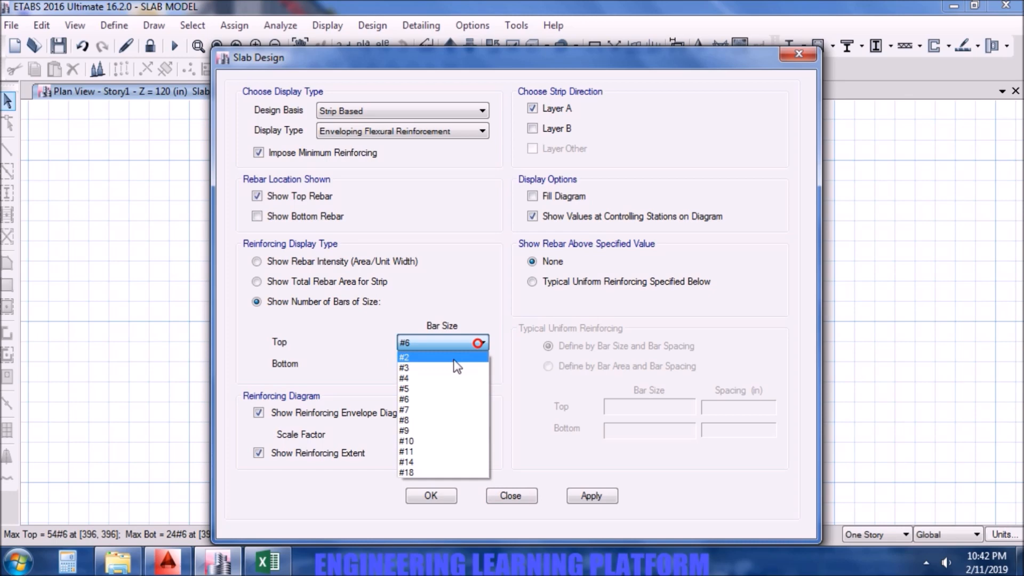
pyautogui.click(442, 421)
pyautogui.click(594, 496)
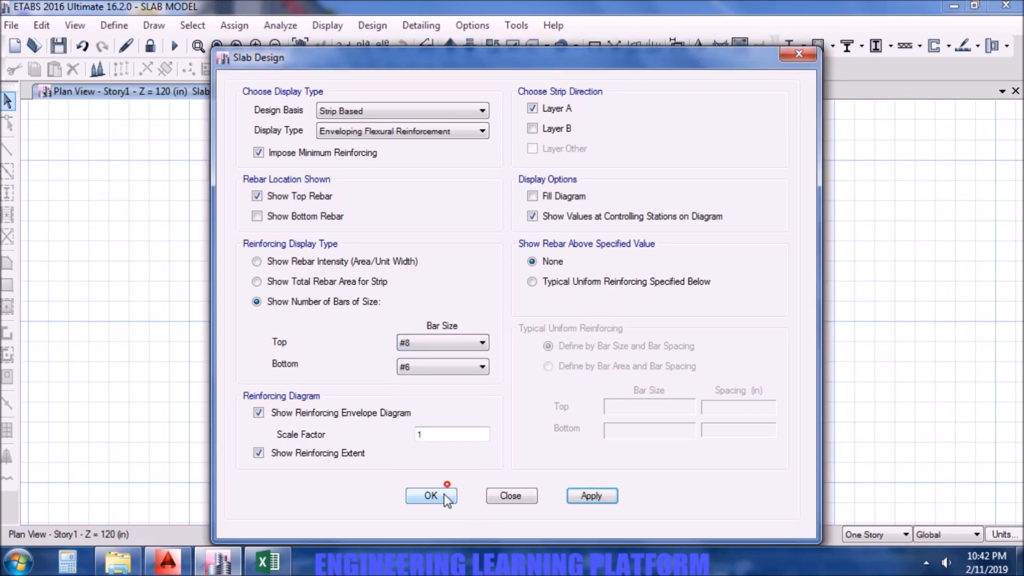
pyautogui.click(444, 494)
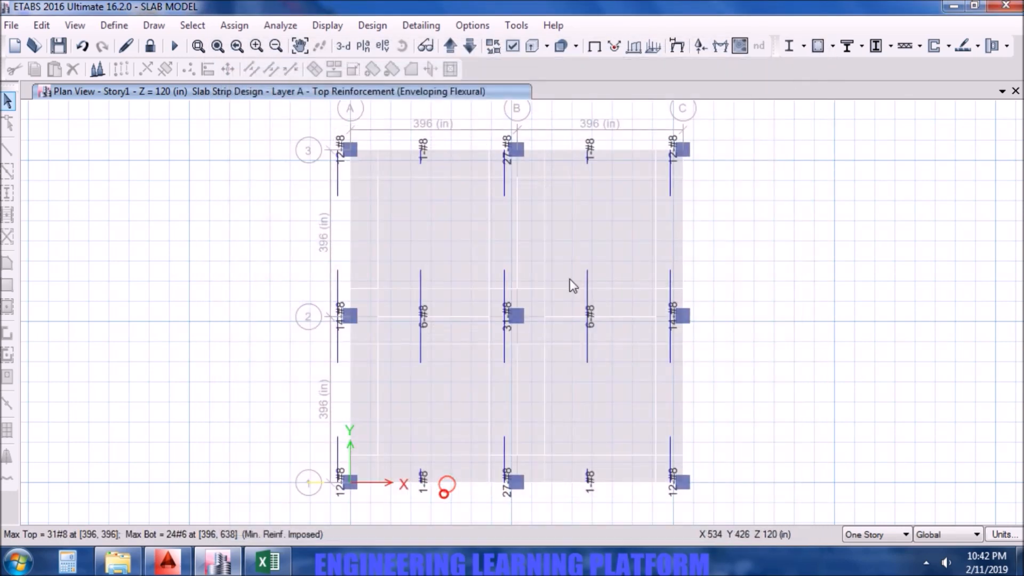
# Check the top reinforcement of the column strip along grid B at columns B3, B1 and B2.
pyautogui.click(519, 155)
pyautogui.click(515, 477)
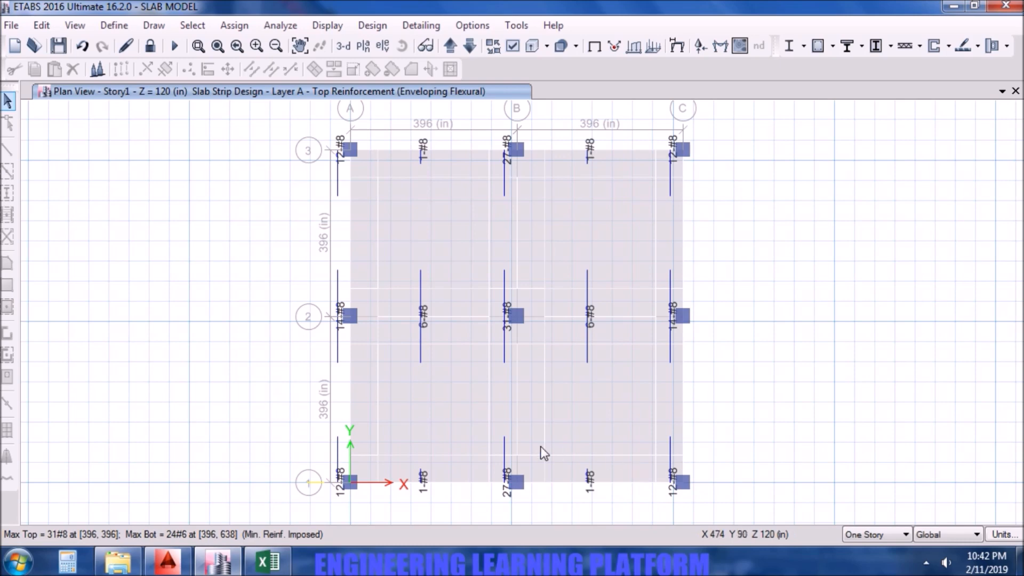
pyautogui.click(515, 315)
# Use Calculator to compute the top bar spacing at column B2 as 11 × 12 divided by 31 bars, and close it.
pyautogui.click(79, 569)
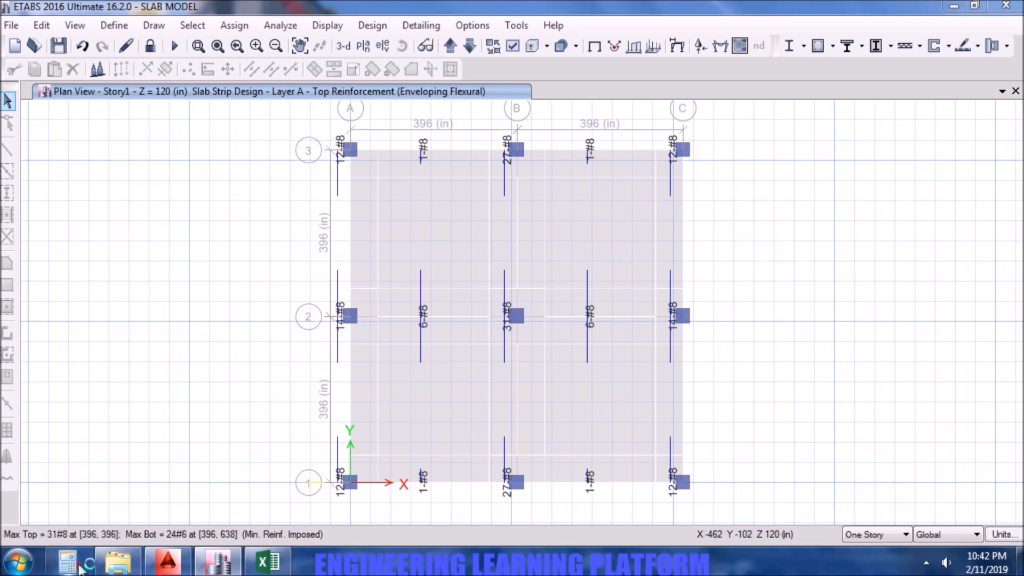
pyautogui.click(517, 314)
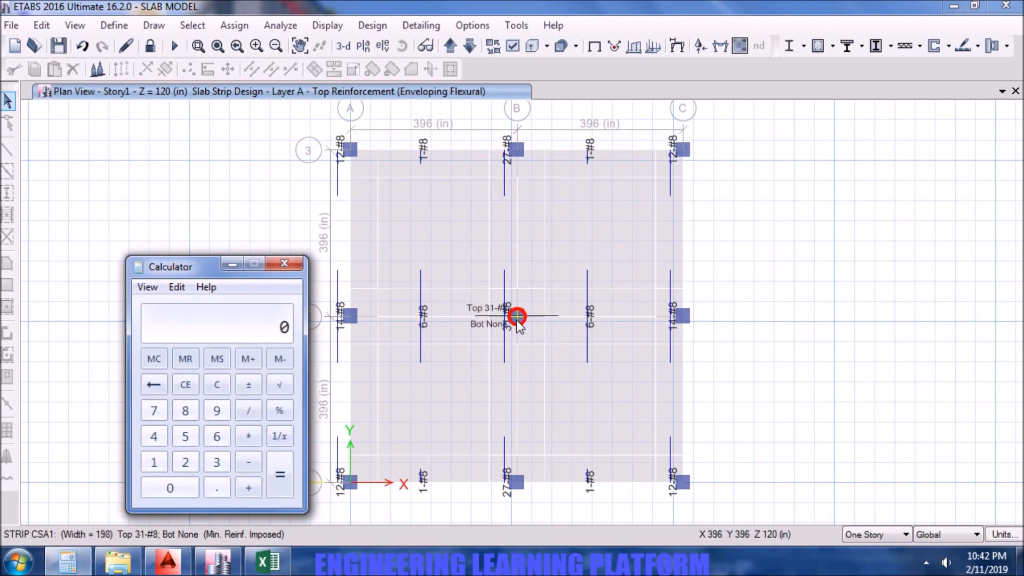
pyautogui.click(163, 462)
pyautogui.click(164, 463)
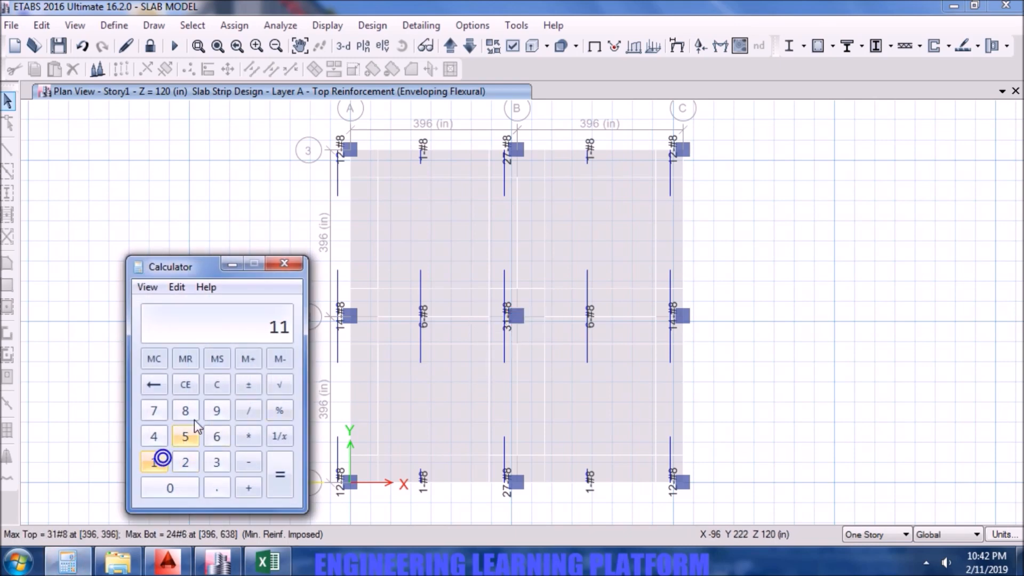
pyautogui.click(247, 438)
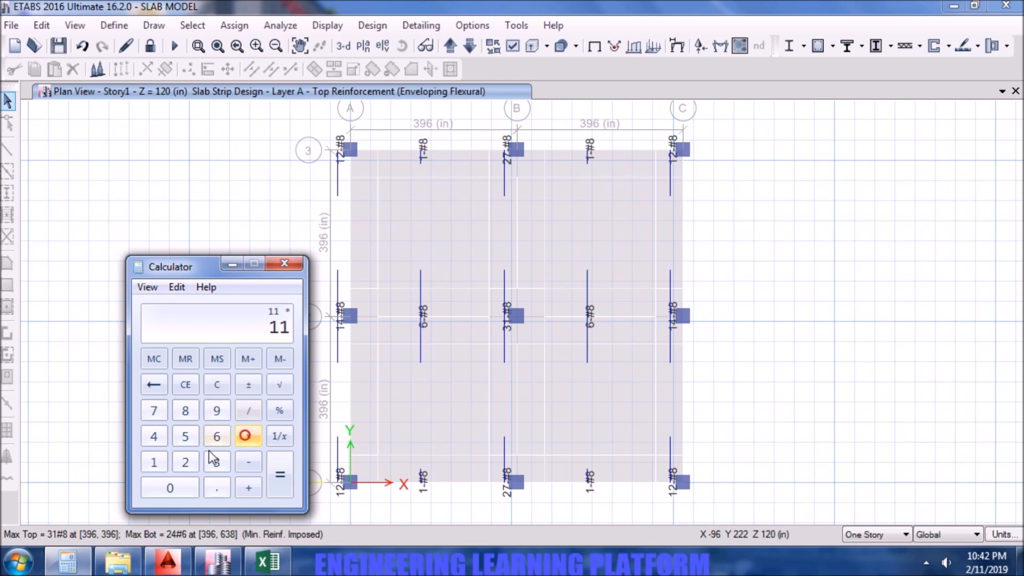
pyautogui.click(154, 462)
pyautogui.click(185, 462)
pyautogui.click(285, 469)
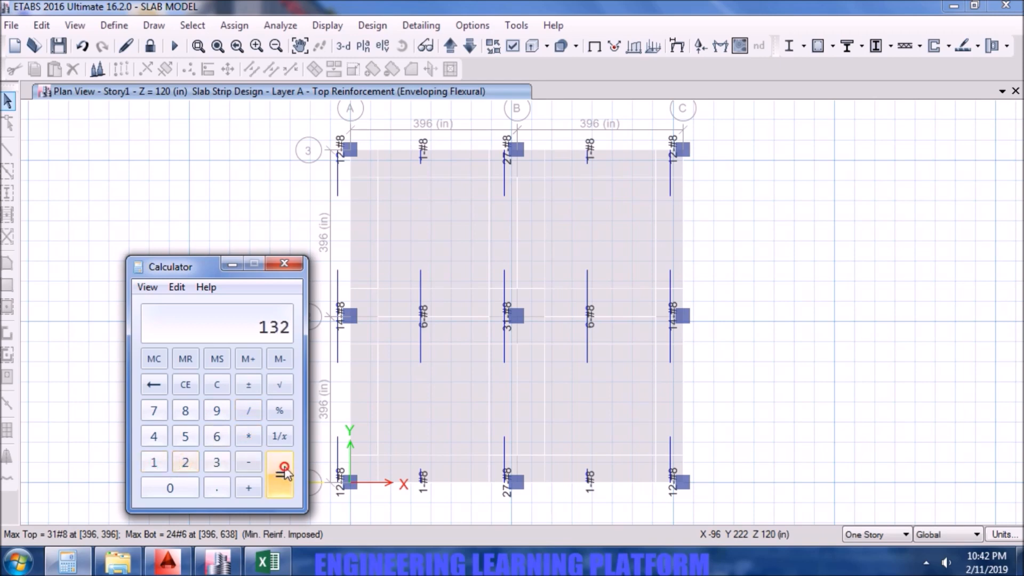
pyautogui.click(248, 410)
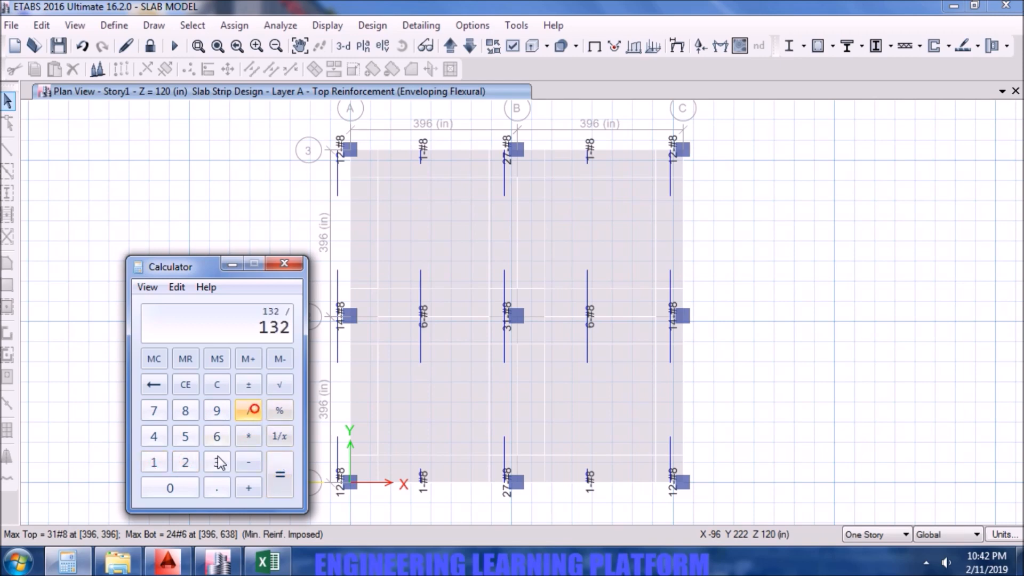
pyautogui.click(216, 463)
pyautogui.click(154, 460)
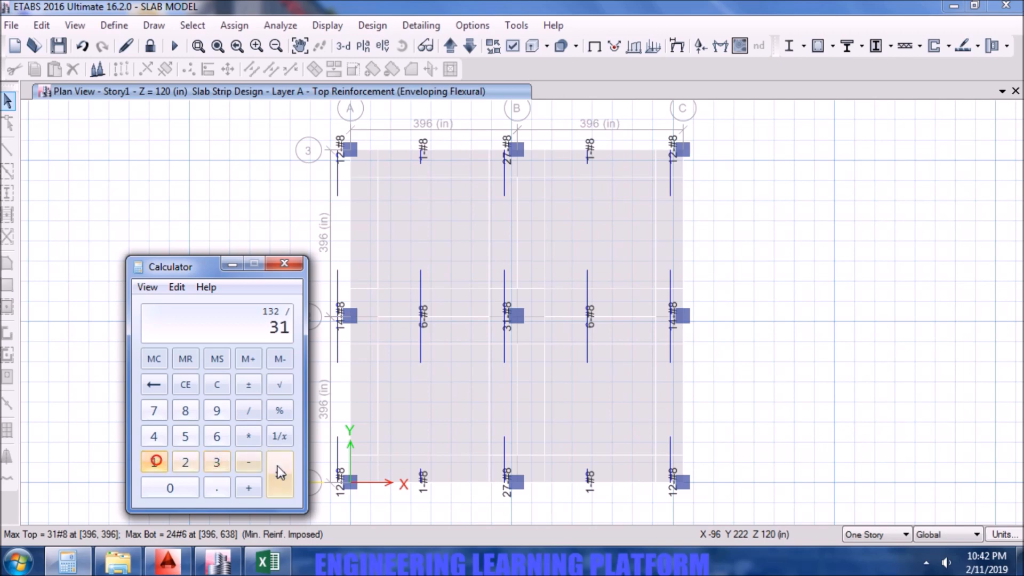
pyautogui.click(278, 472)
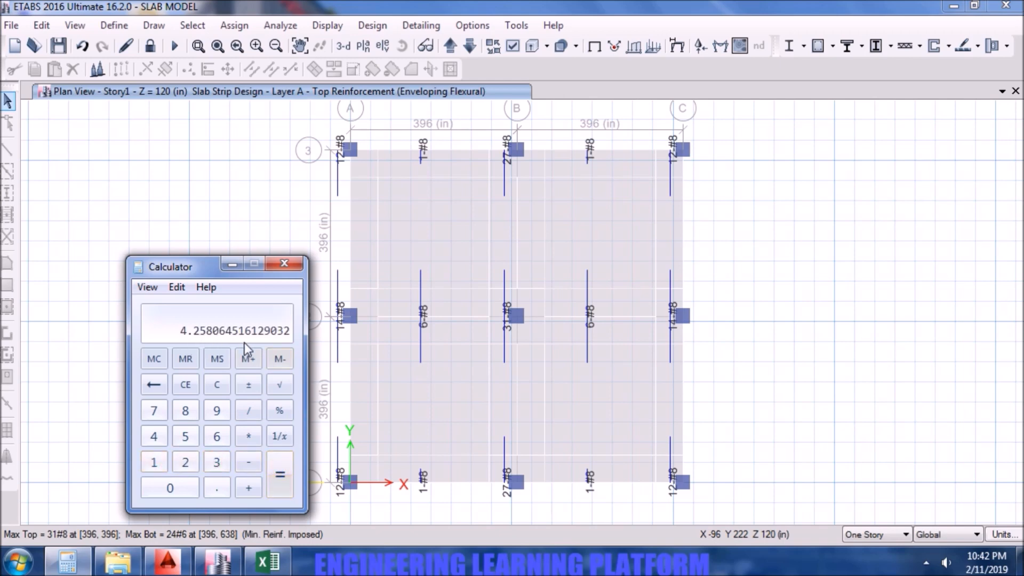
pyautogui.click(288, 264)
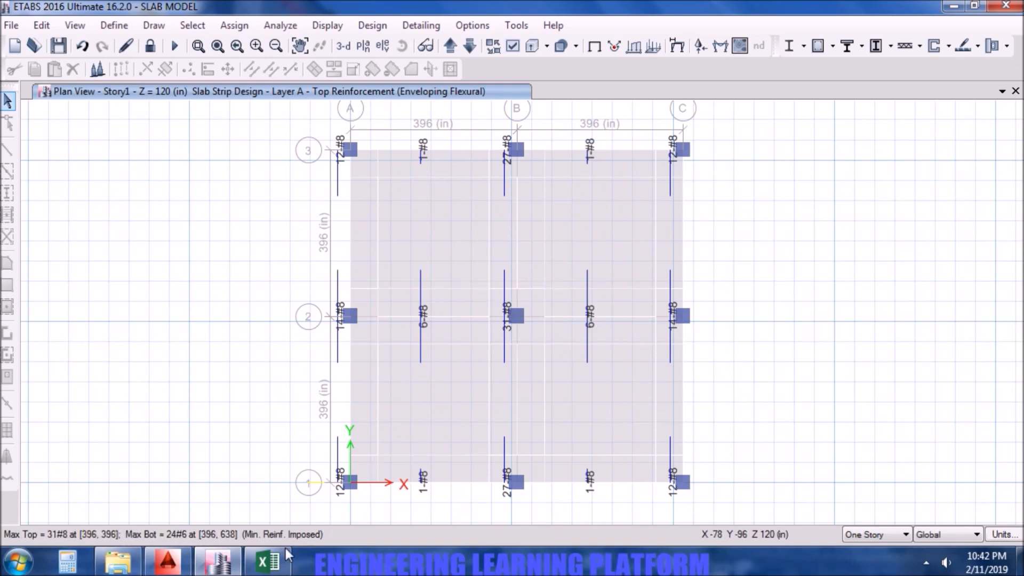
# Review the slab framing plan in AutoCAD, and return to ETABS to check the top bars midway between columns A2 and B2.
pyautogui.click(176, 571)
pyautogui.moveTo(795, 359)
pyautogui.mouseDown(button='middle')
pyautogui.moveTo(779, 372)
pyautogui.moveTo(736, 361)
pyautogui.mouseUp(button='middle')
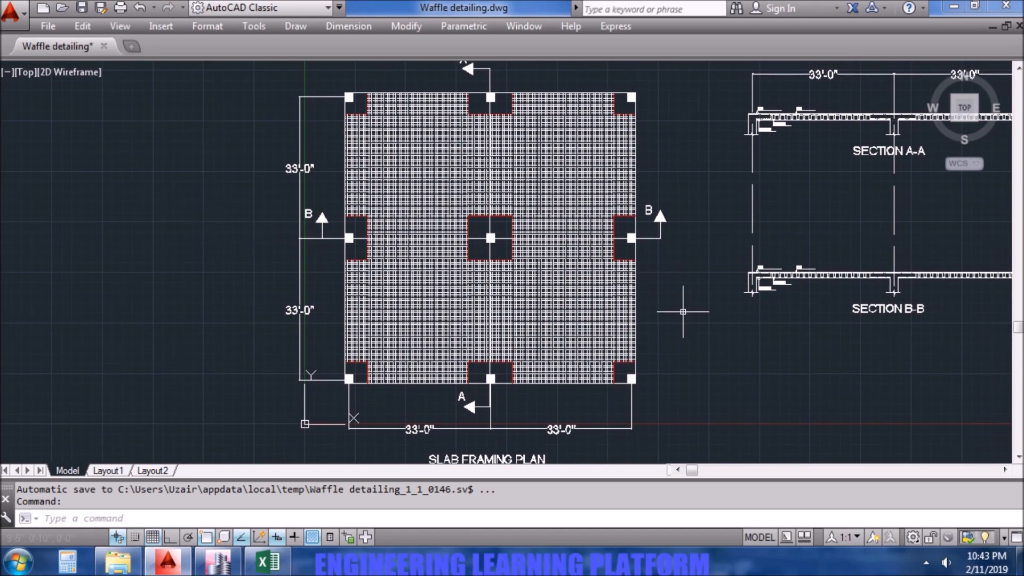
pyautogui.click(236, 569)
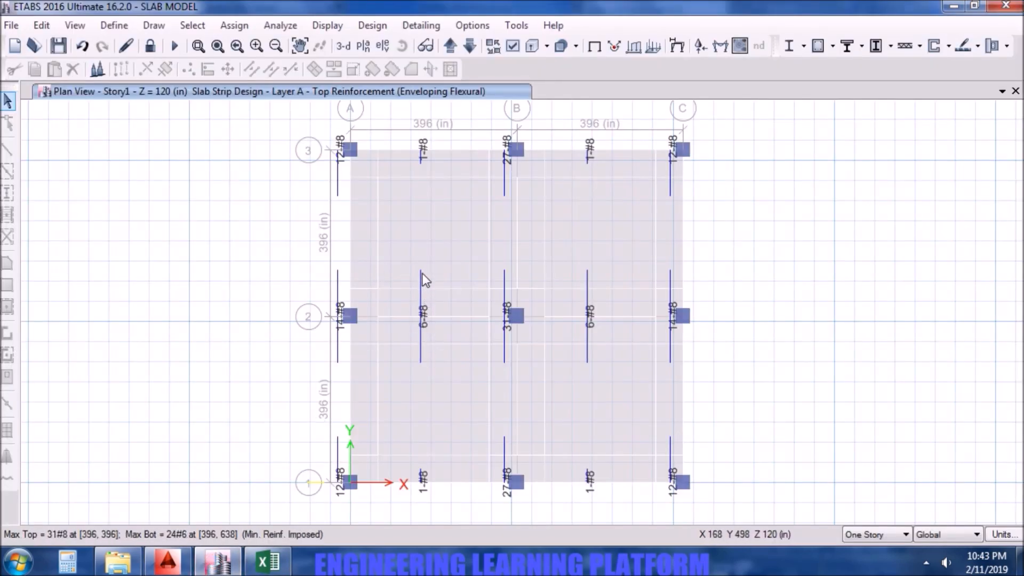
pyautogui.click(433, 317)
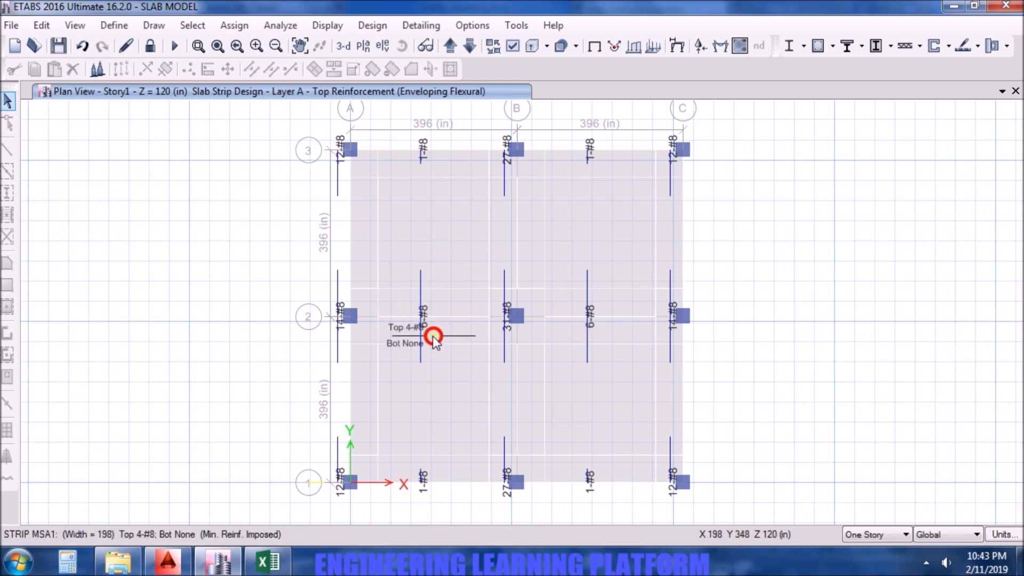
pyautogui.moveTo(435, 327); pyautogui.dragTo(437, 321)
pyautogui.click(517, 299)
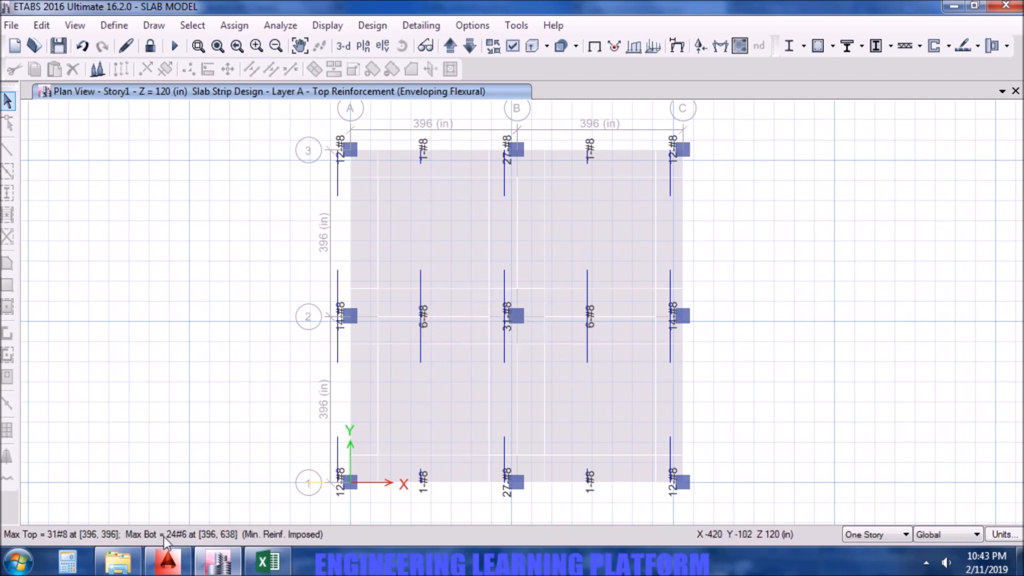
# Switch to AutoCAD and locate the TOP rebar labels near the first column in Section B-B.
pyautogui.click(167, 561)
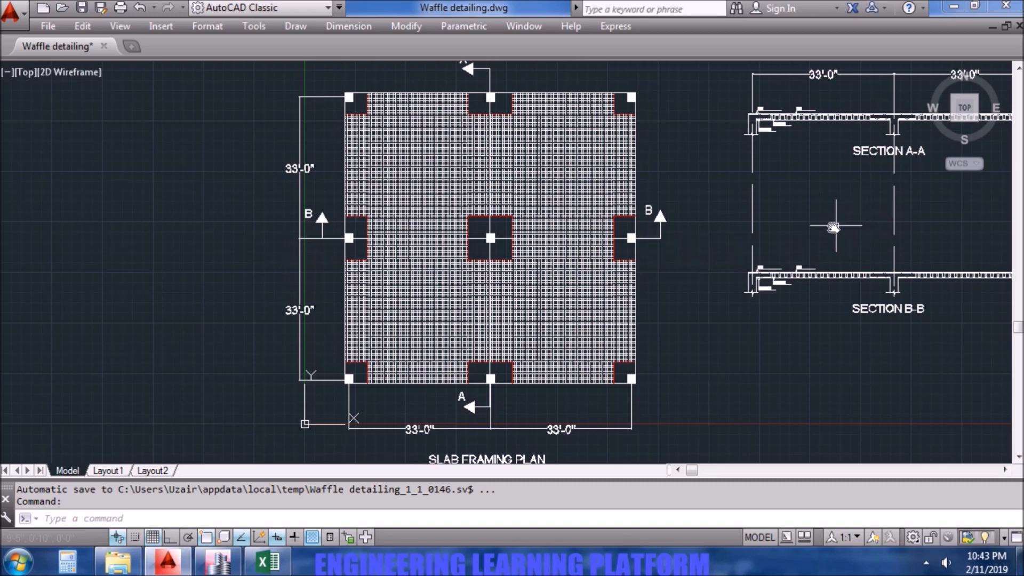
pyautogui.moveTo(818, 230); pyautogui.dragTo(640, 254, button='middle')
pyautogui.scroll(5, 650, 320)
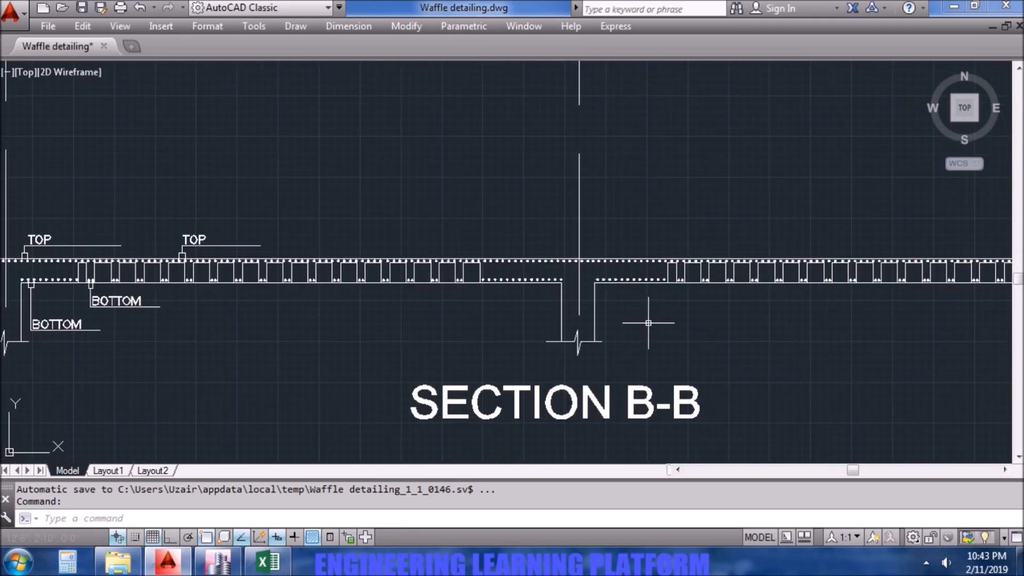
pyautogui.moveTo(229, 327); pyautogui.dragTo(308, 335, button='middle')
pyautogui.rightClick(308, 330)
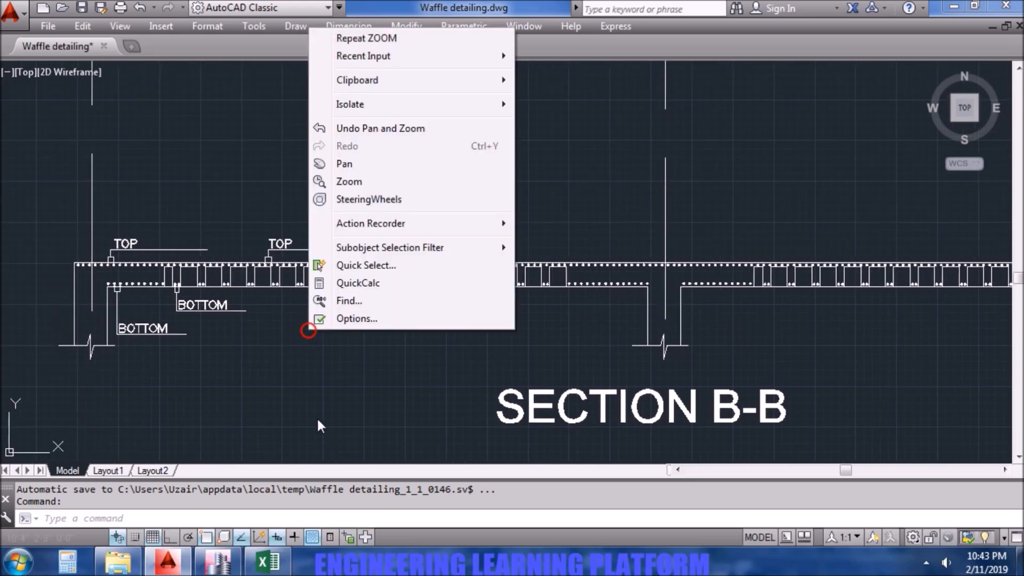
pyautogui.click(329, 419)
pyautogui.click(292, 347)
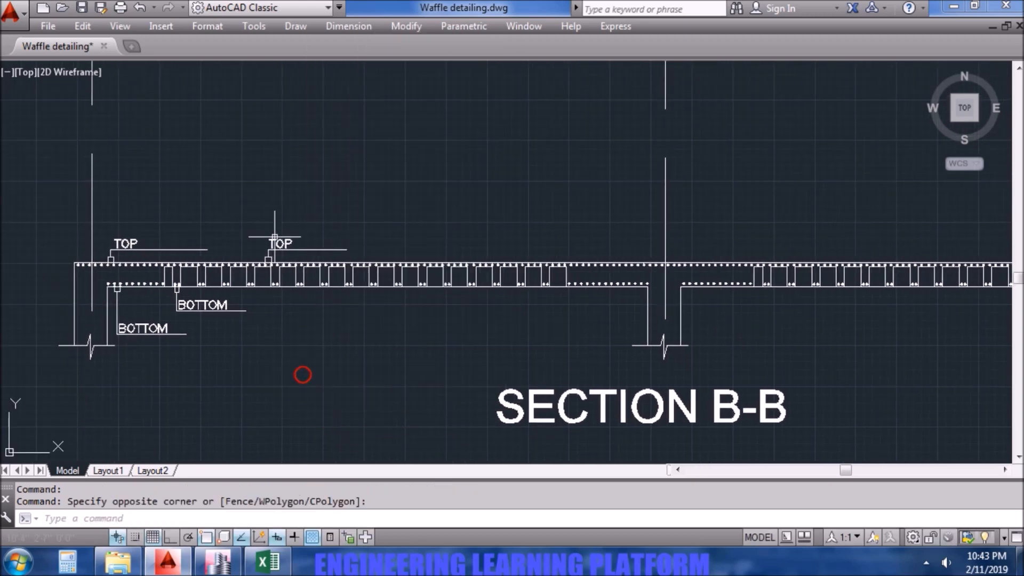
pyautogui.moveTo(224, 233); pyautogui.dragTo(291, 234, button='middle')
pyautogui.scroll(4, 194, 237)
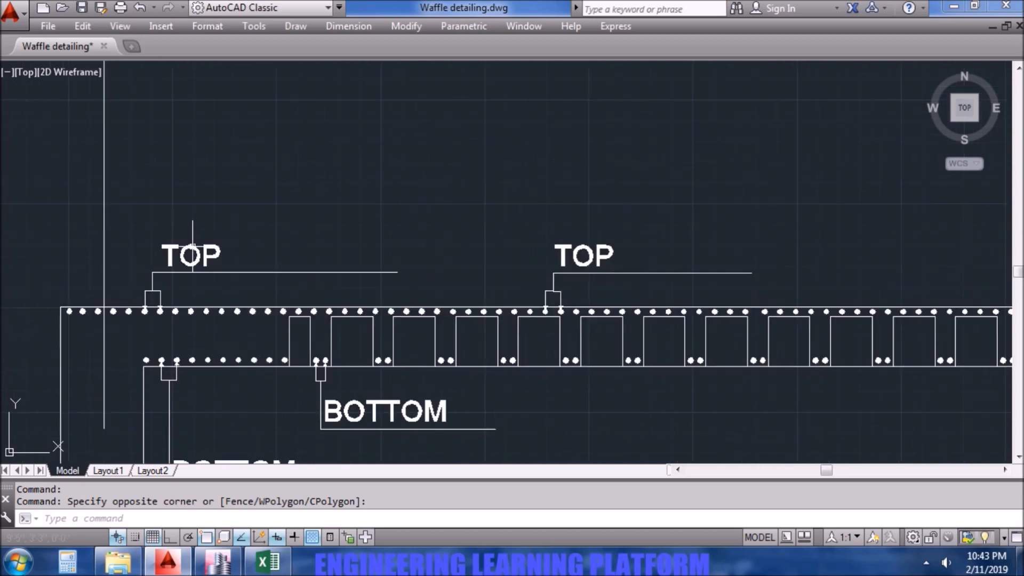
# Prefix the TOP rebar label near the first column with #8@4"C/C, after rechecking the top reinforcement plan in ETABS.
pyautogui.click(181, 258)
pyautogui.doubleClick(182, 257)
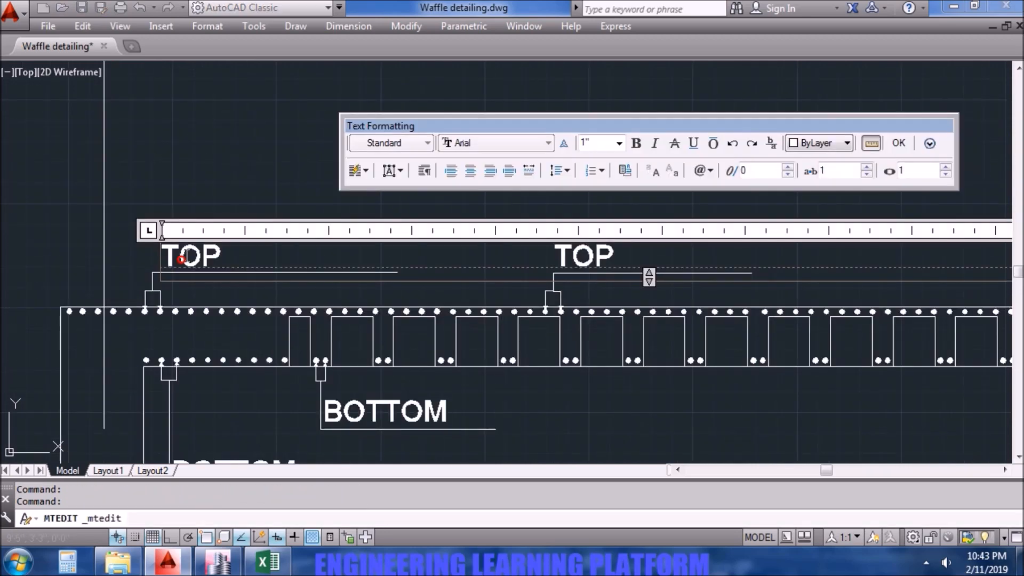
pyautogui.click(218, 561)
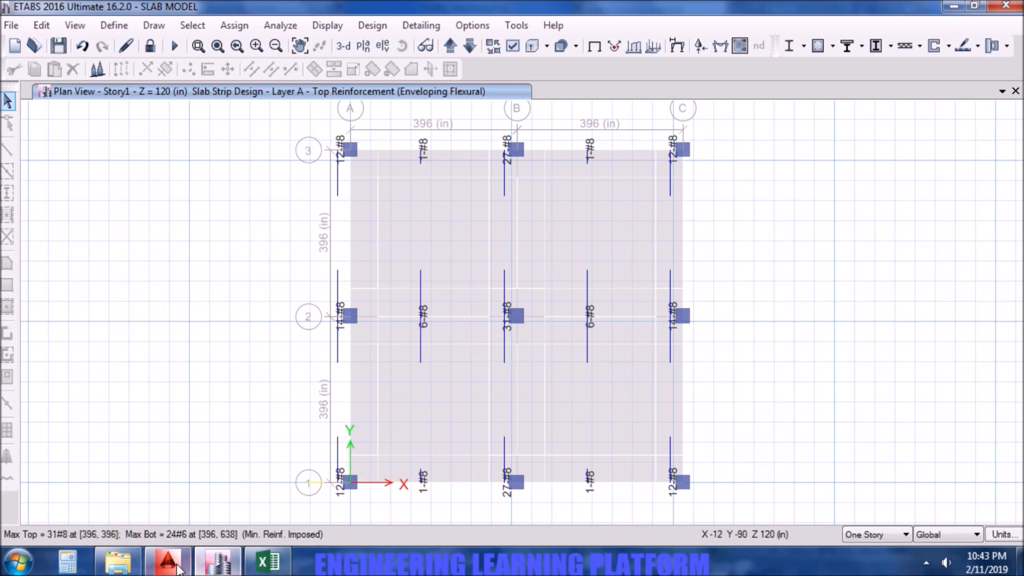
pyautogui.click(168, 561)
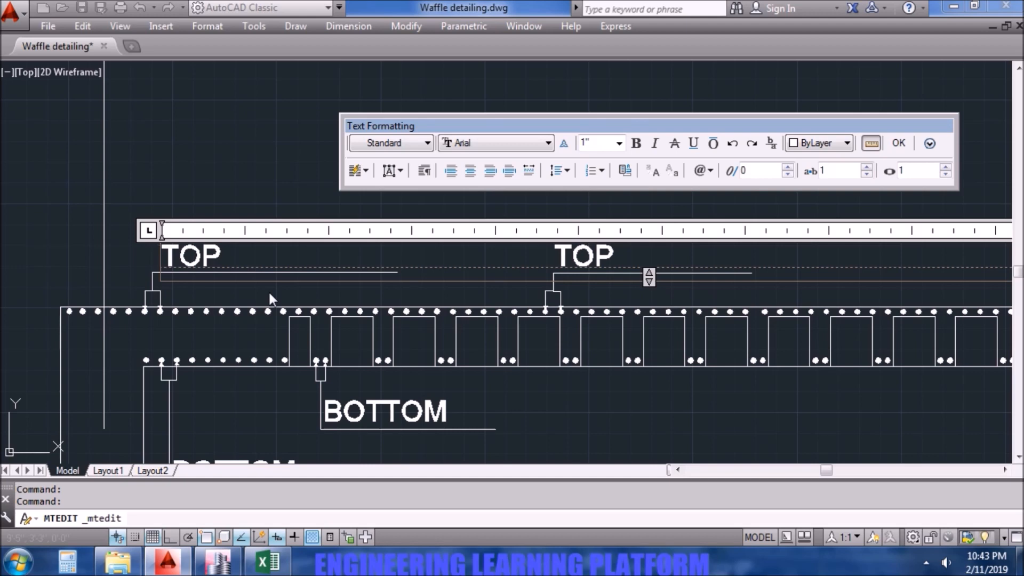
pyautogui.write('#8')
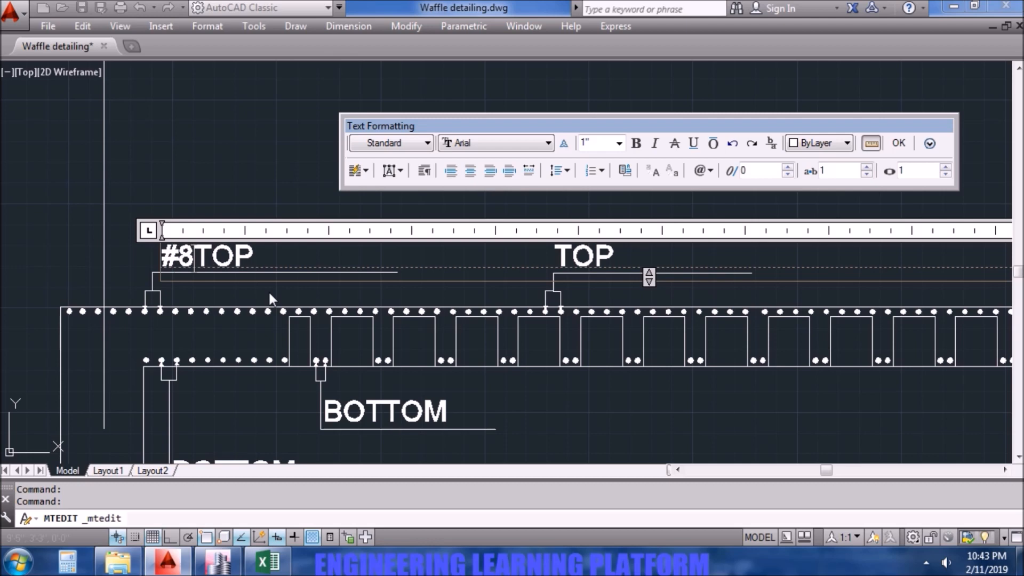
pyautogui.write('@')
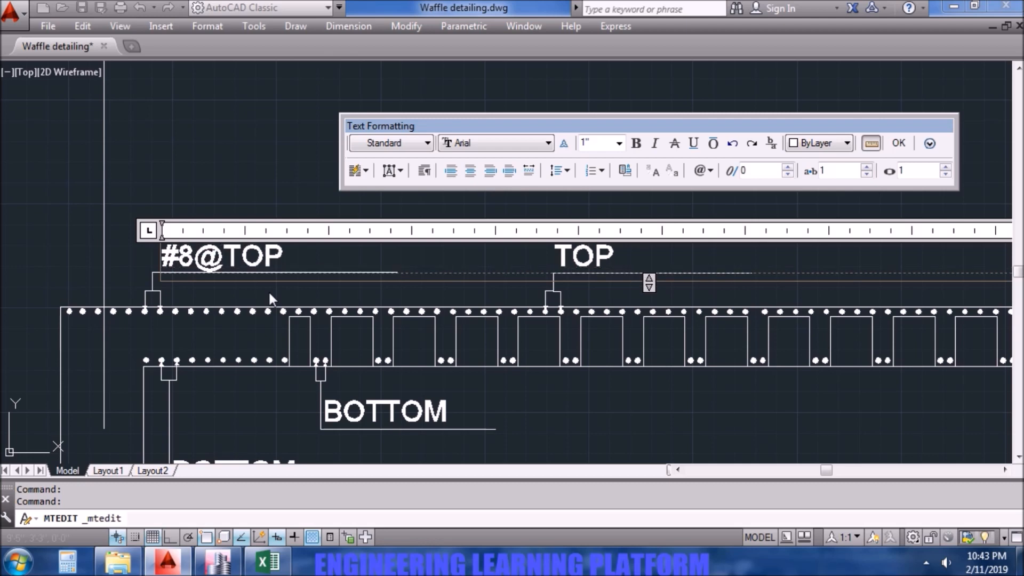
pyautogui.write('4')
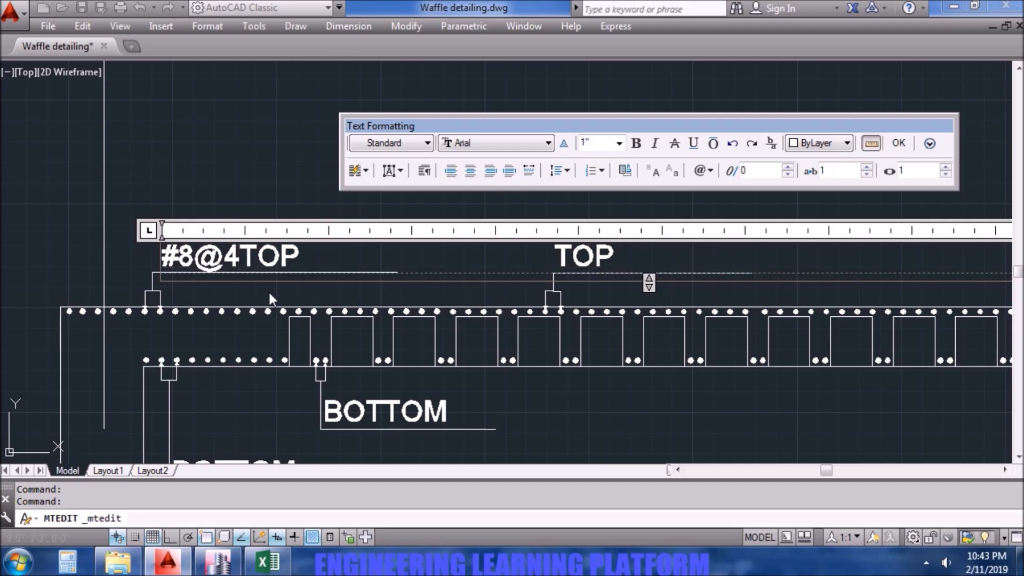
pyautogui.write('"C/C ')
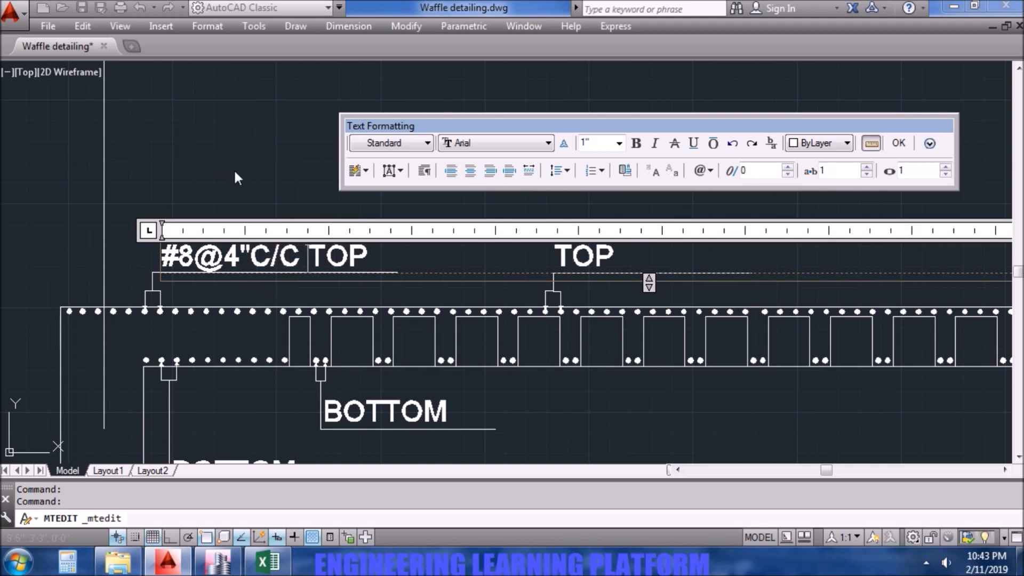
# Insert DROP before TOP in the label so it reads #8@4"C/C DROP TOP, and finish the text edit.
pyautogui.write('drop')
pyautogui.press('BackSpace')
pyautogui.press('BackSpace')
pyautogui.press('BackSpace')
pyautogui.press('BackSpace')
pyautogui.write('DROP')
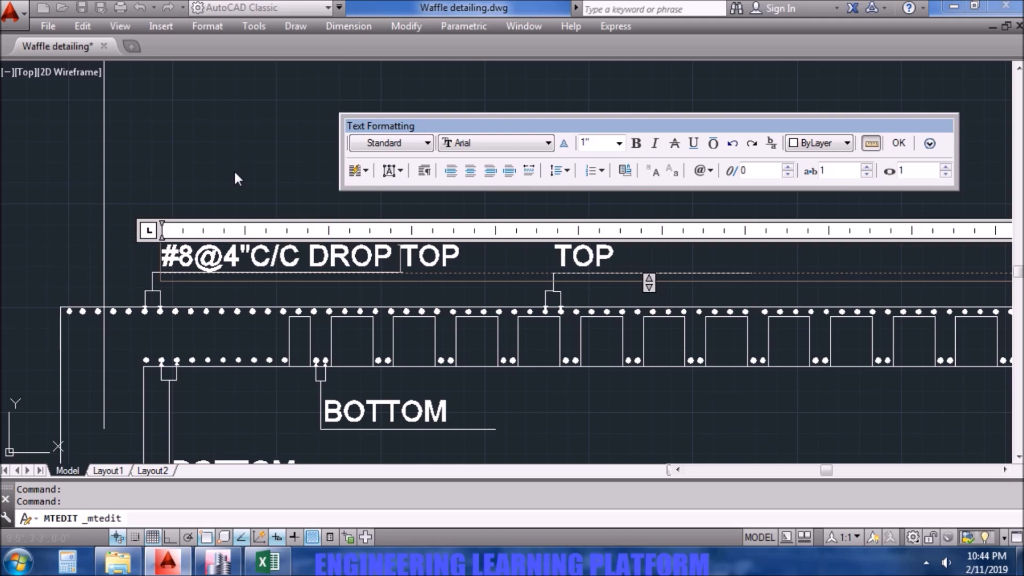
pyautogui.click(238, 149)
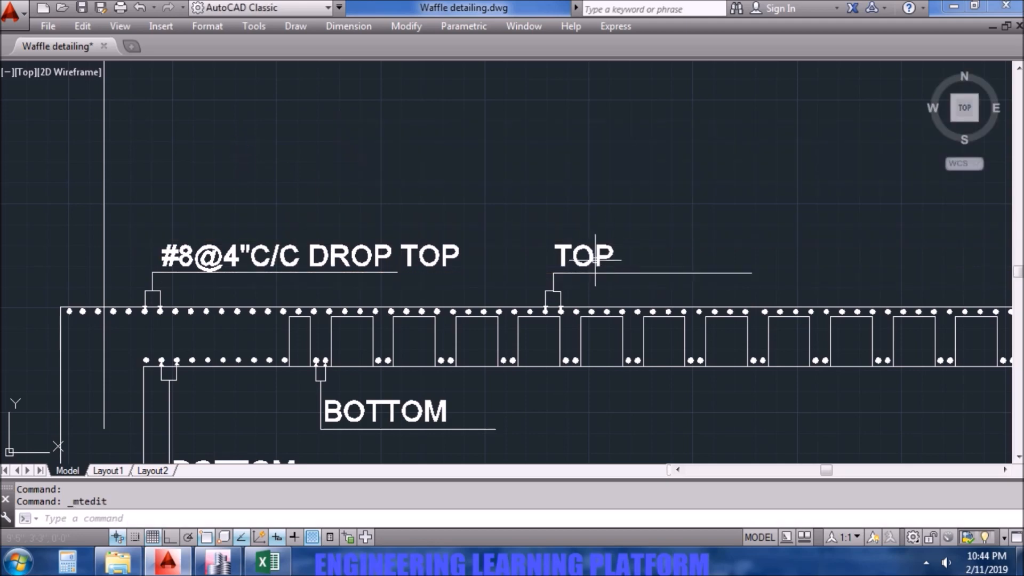
# Switch to ETABS and examine the top bars of the middle strip between columns A2 and B2.
pyautogui.scroll(-2, 596, 259)
pyautogui.click(215, 560)
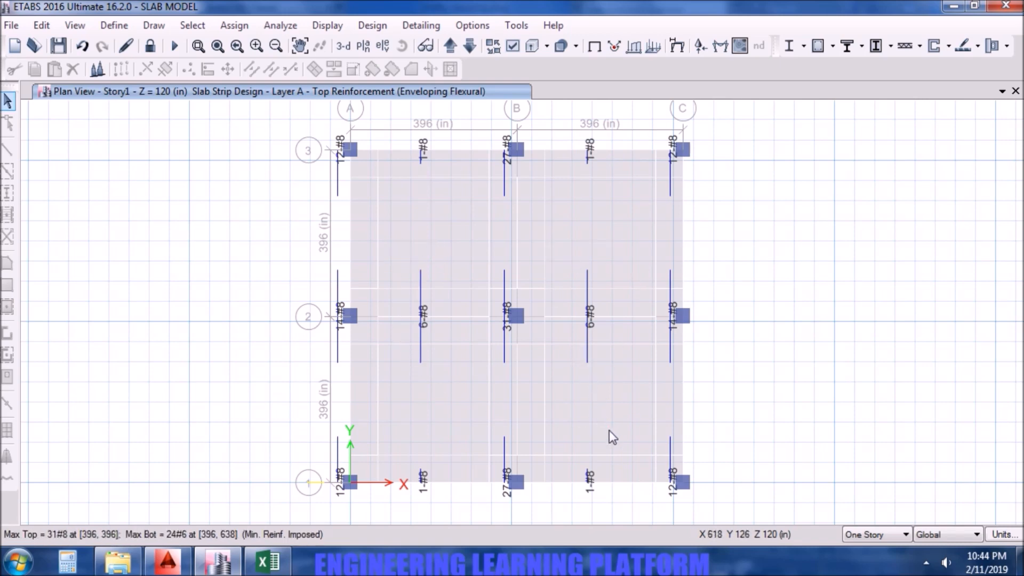
pyautogui.moveTo(431, 350); pyautogui.dragTo(433, 335)
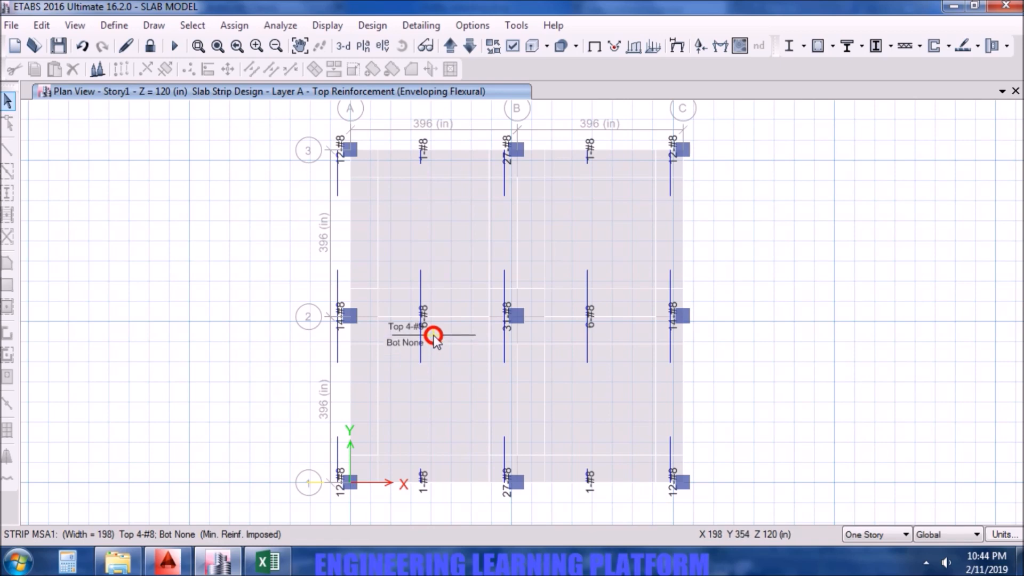
pyautogui.moveTo(434, 335); pyautogui.dragTo(433, 318)
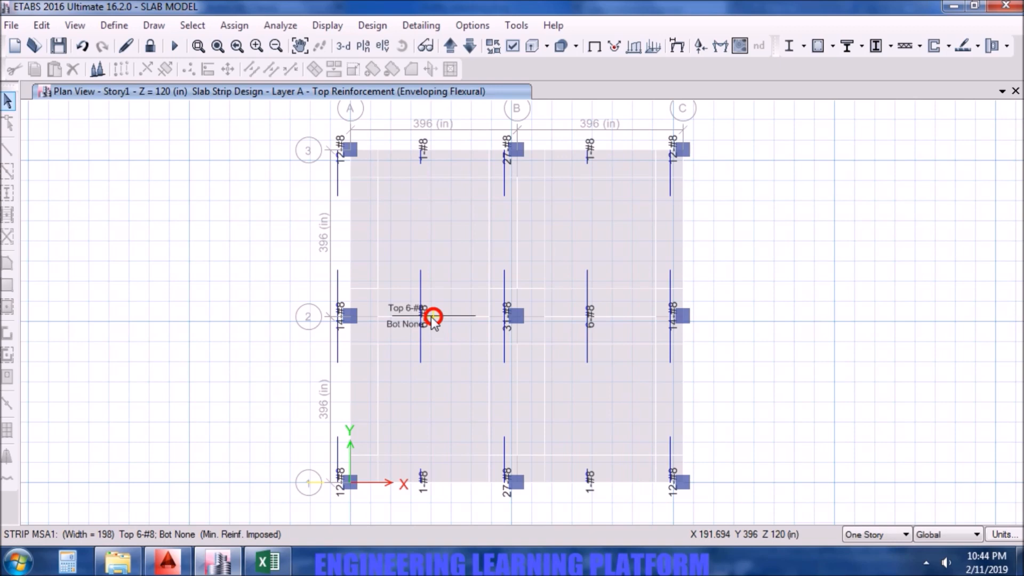
pyautogui.moveTo(432, 319); pyautogui.dragTo(427, 347)
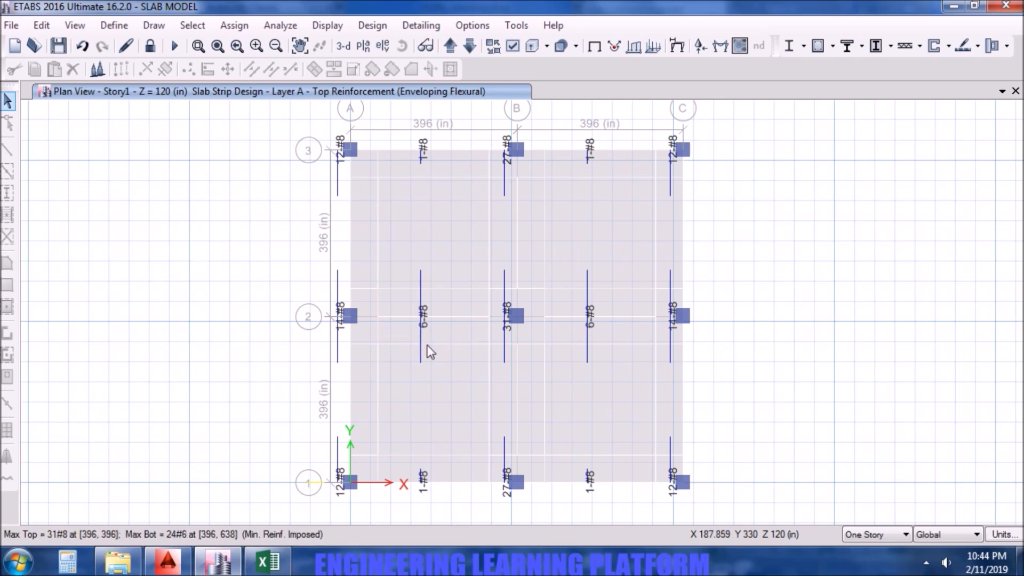
# Use Calculator to compute the middle strip's top bar spacing as 198 divided by 6 bars, and close it.
pyautogui.click(60, 562)
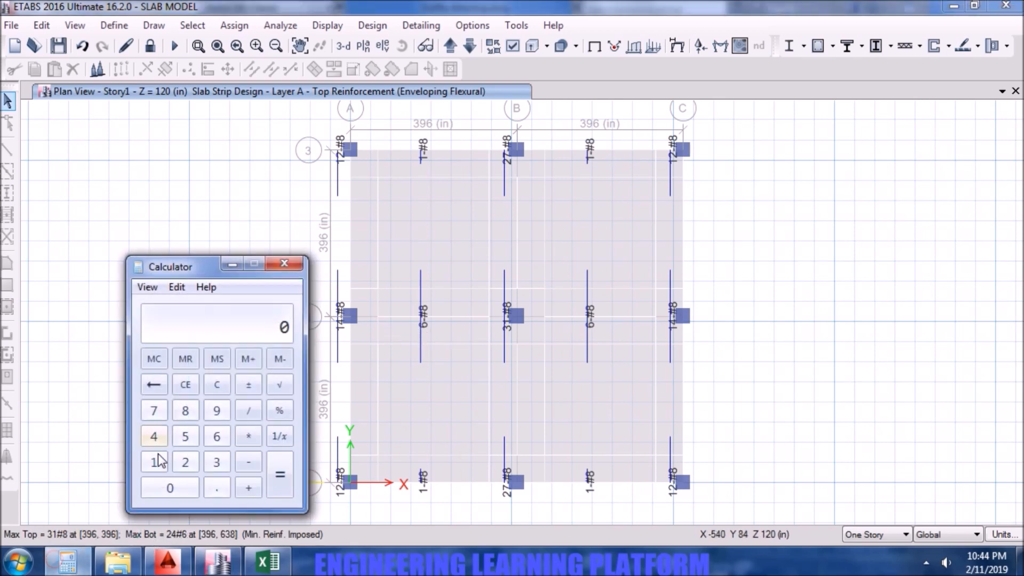
pyautogui.click(154, 462)
pyautogui.click(217, 411)
pyautogui.click(185, 410)
pyautogui.click(248, 411)
pyautogui.click(215, 436)
pyautogui.click(280, 477)
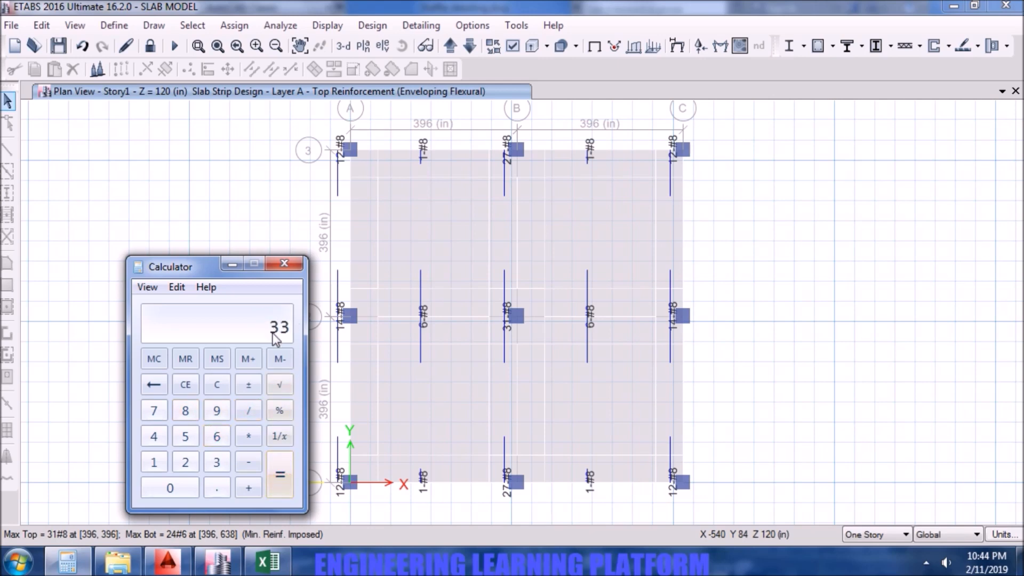
pyautogui.click(284, 263)
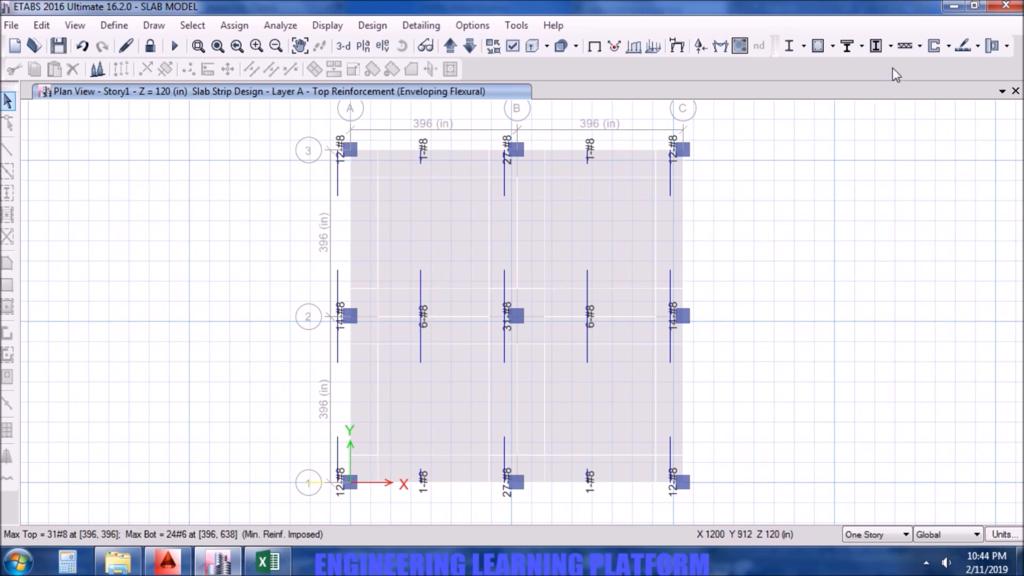
# Set the top bar size to #6 in the slab flexural design display and apply it to the plan.
pyautogui.click(977, 45)
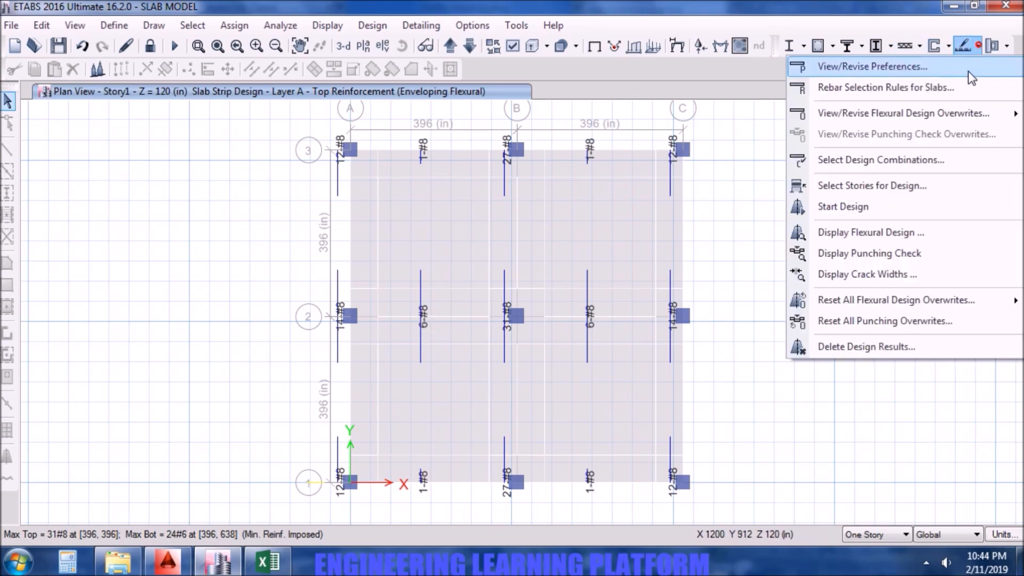
pyautogui.click(926, 234)
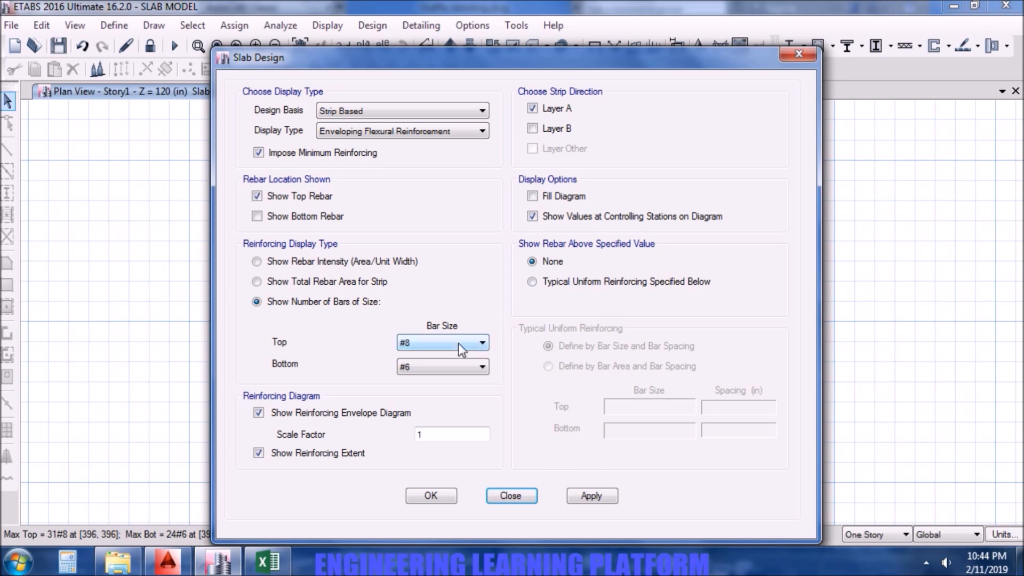
pyautogui.click(459, 344)
pyautogui.click(440, 397)
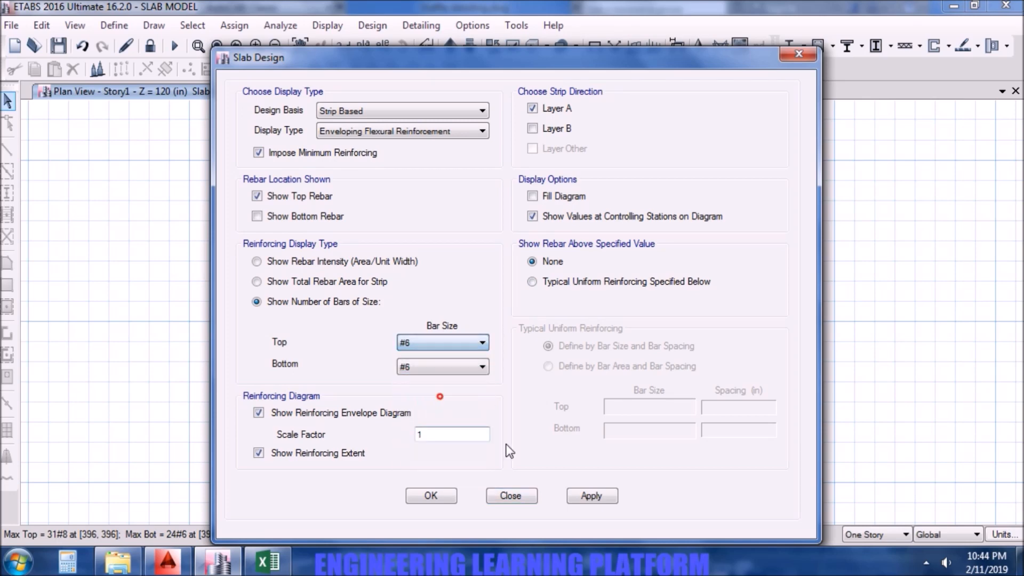
pyautogui.click(591, 495)
pyautogui.click(430, 495)
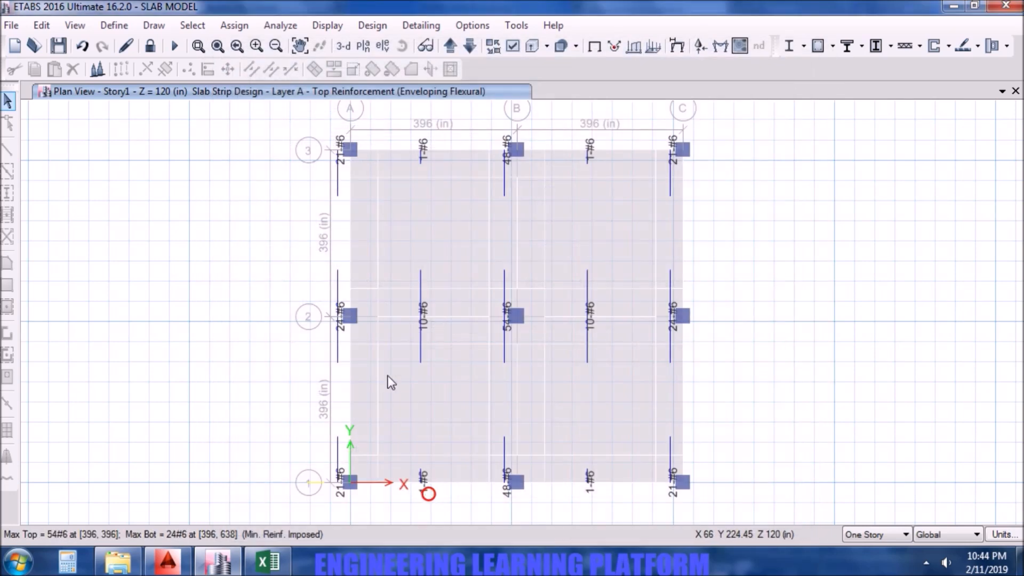
# Use Calculator to compute the A–B middle strip's #6 top bar spacing as 198 divided by 10 bars, and close it.
pyautogui.click(431, 320)
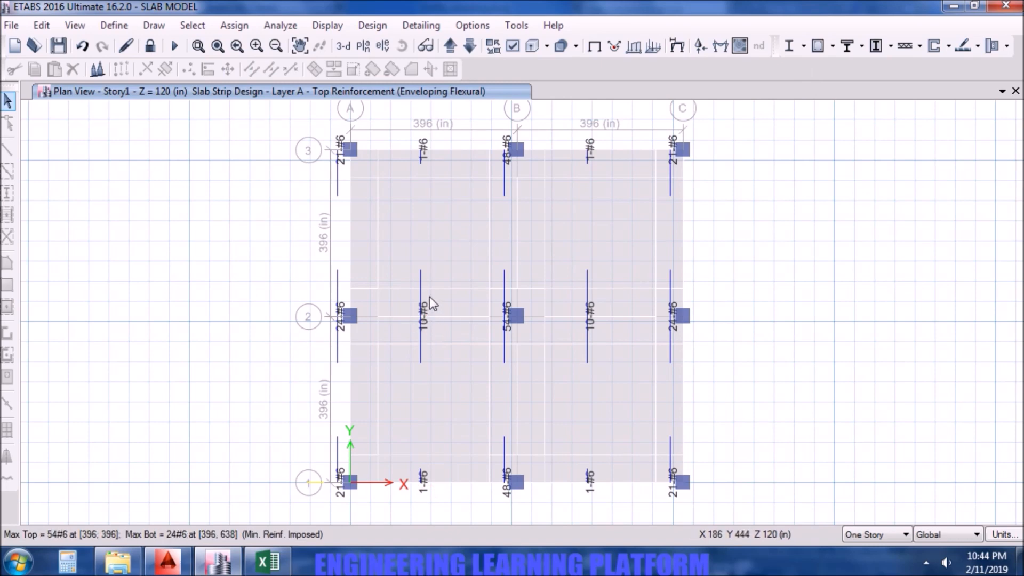
pyautogui.click(73, 566)
pyautogui.click(154, 463)
pyautogui.click(217, 411)
pyautogui.click(185, 411)
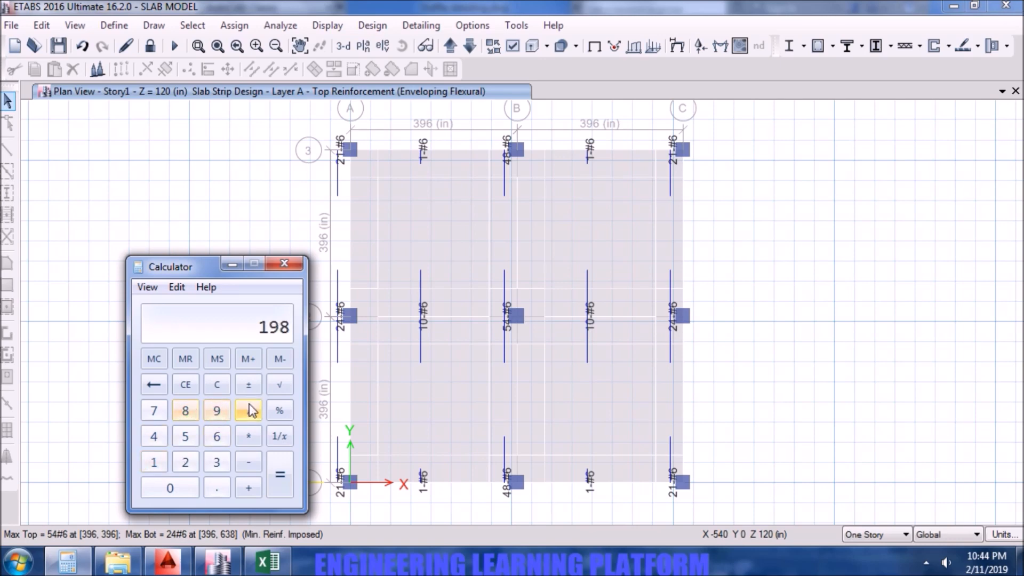
pyautogui.click(248, 410)
pyautogui.click(154, 462)
pyautogui.click(168, 482)
pyautogui.click(280, 474)
pyautogui.click(285, 264)
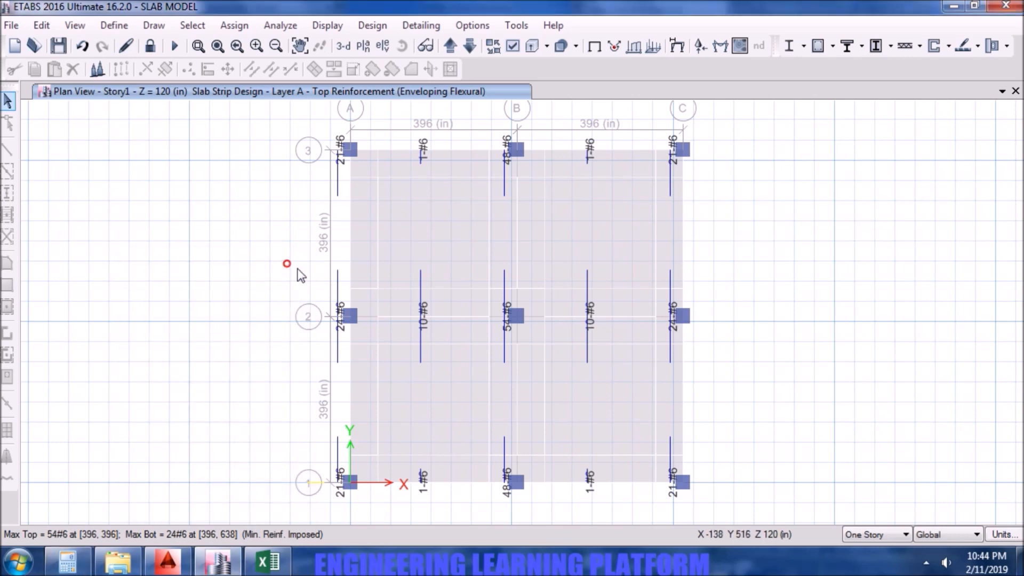
pyautogui.click(434, 319)
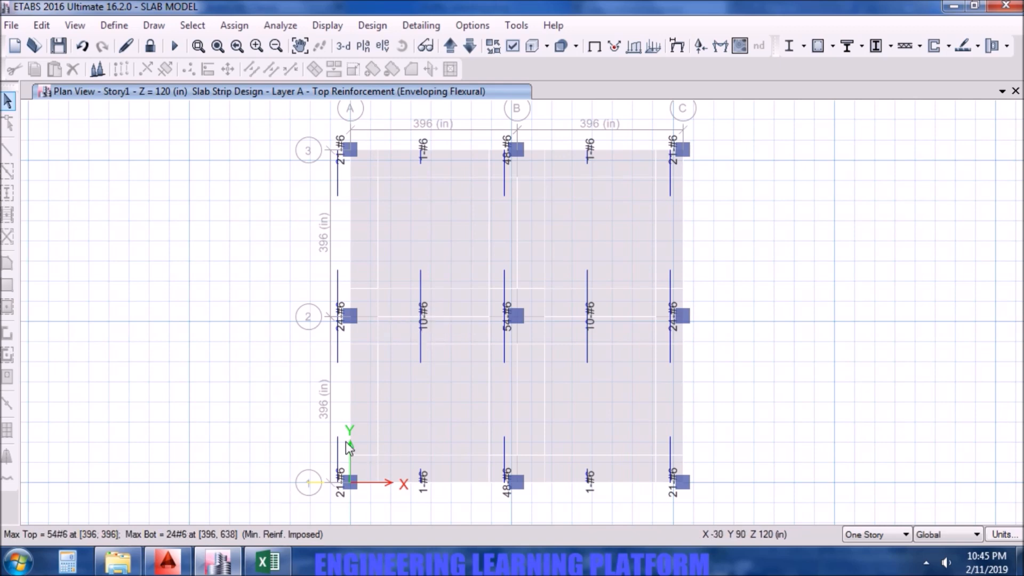
# Switch to AutoCAD and prefix the TOP label over the ribs so it reads #6@18"C/C TOP.
pyautogui.click(168, 561)
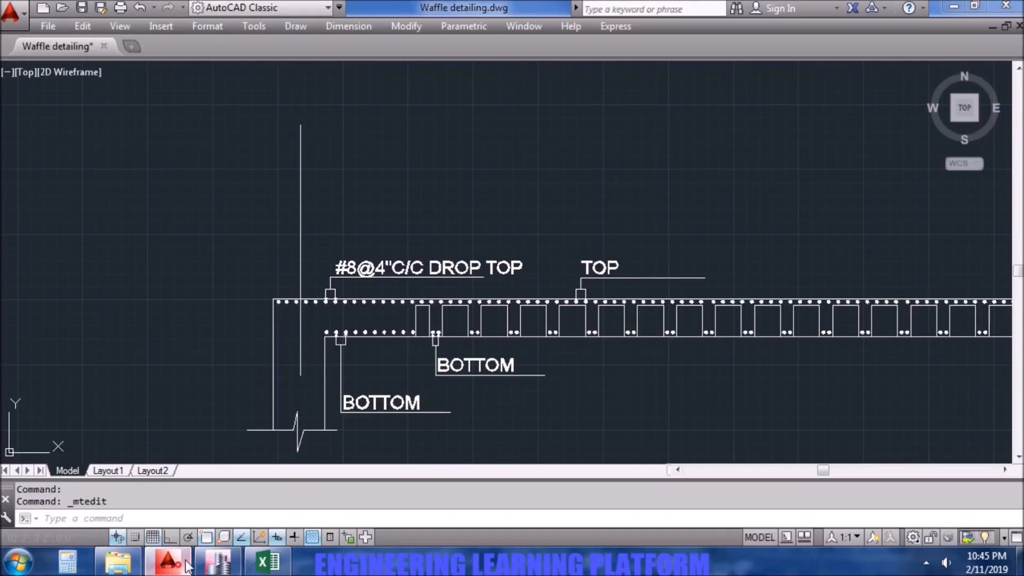
pyautogui.doubleClick(599, 267)
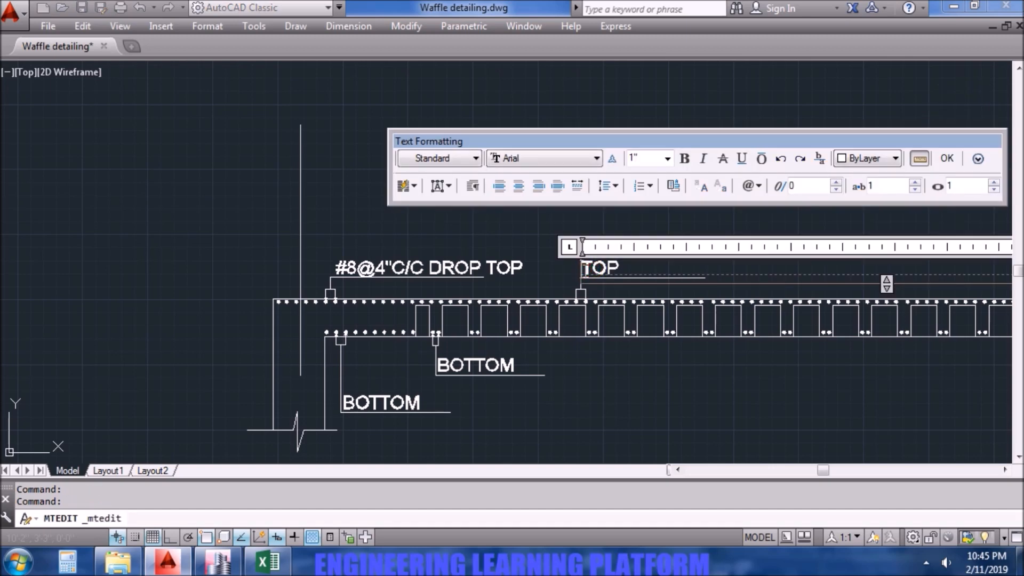
pyautogui.write('#')
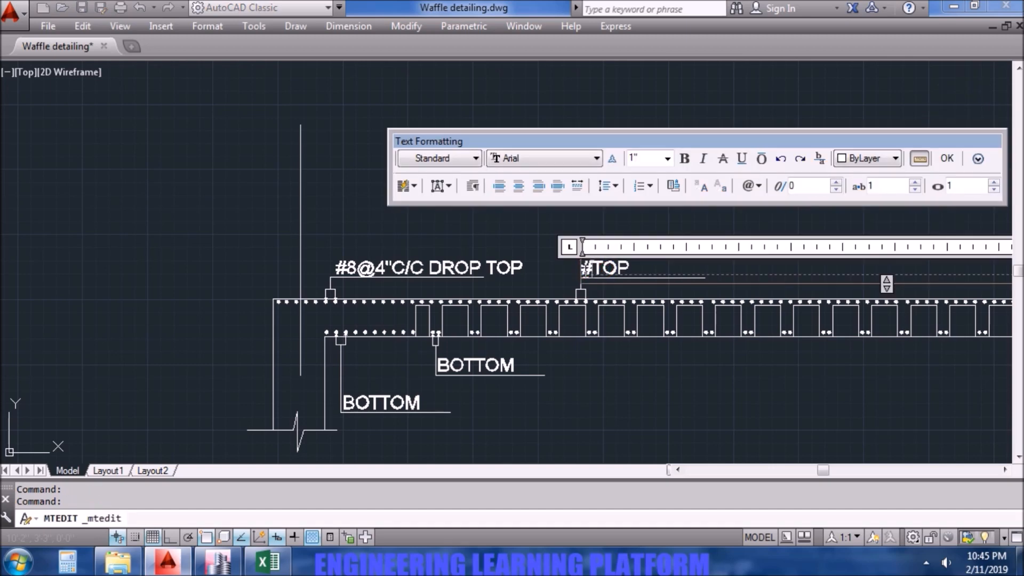
pyautogui.write('6')
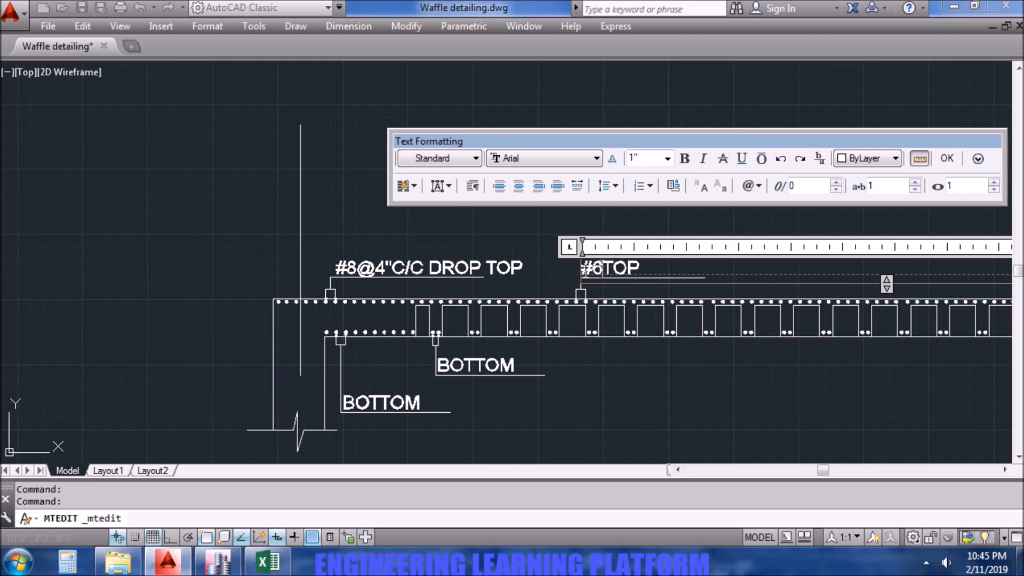
pyautogui.write('@')
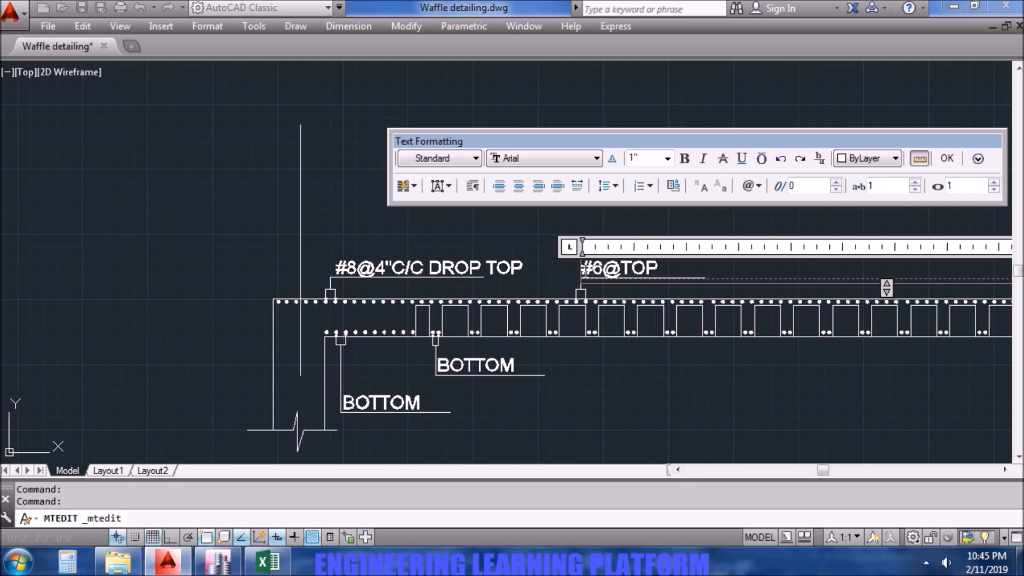
pyautogui.write('18"C/C')
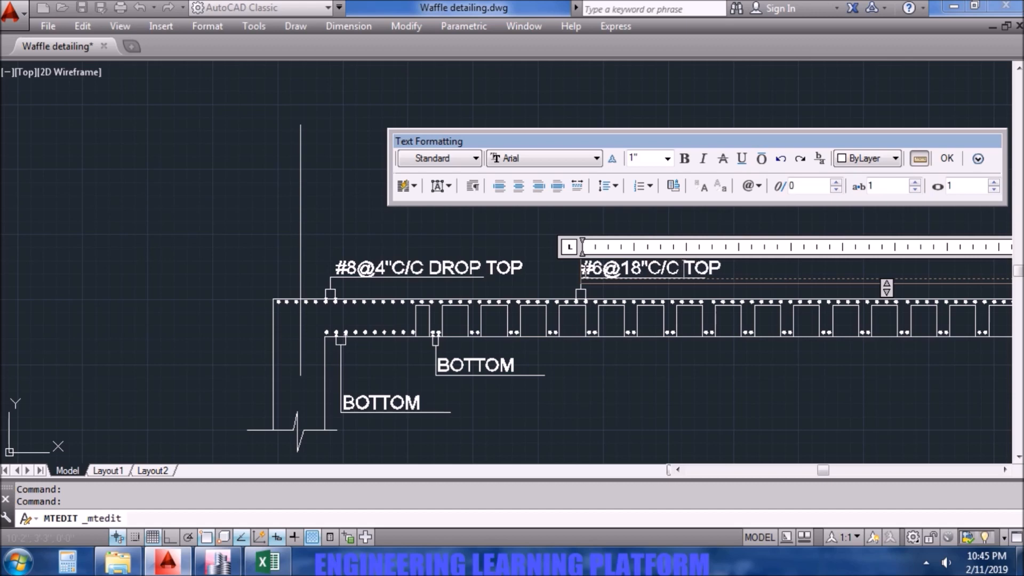
pyautogui.click(241, 250)
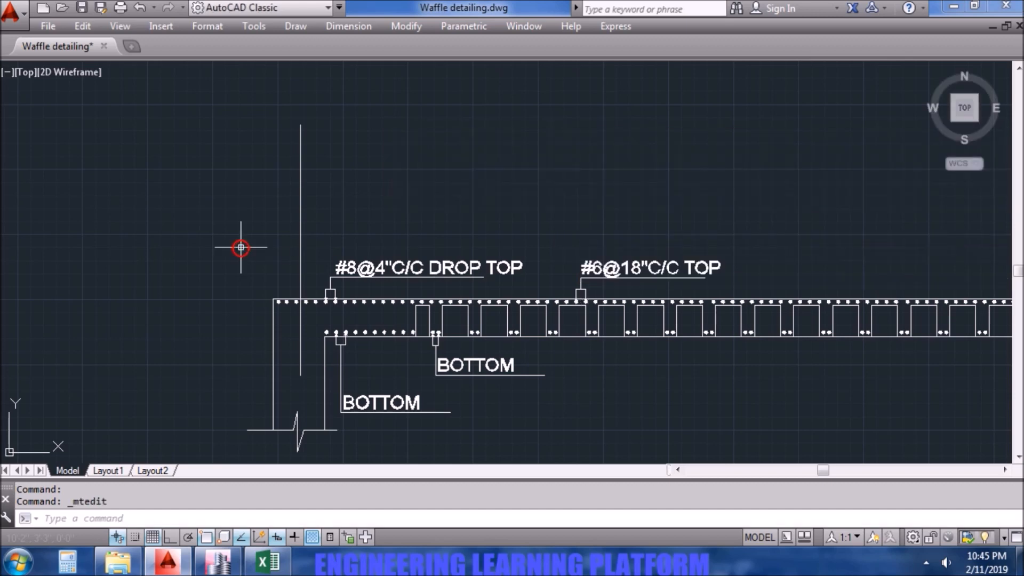
# Switch to ETABS and set the slab flexural design display to show bottom rebar instead of top rebar.
pyautogui.scroll(-2, 241, 246)
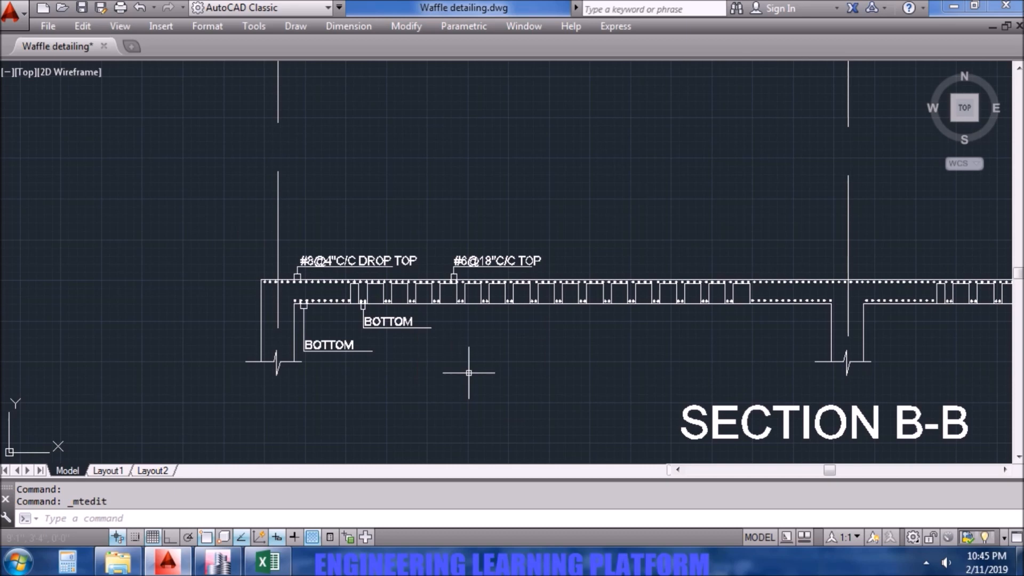
pyautogui.moveTo(216, 562)
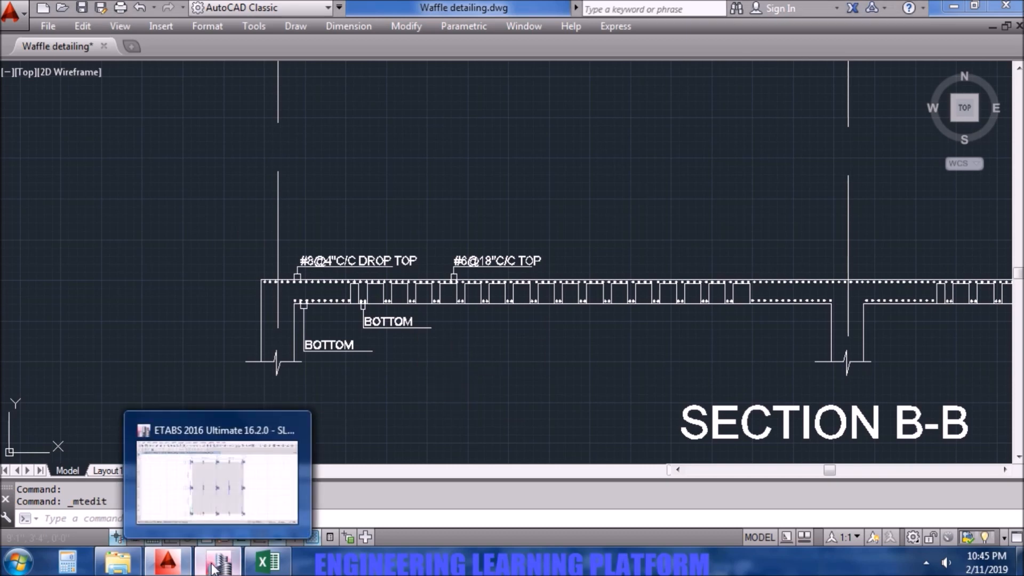
pyautogui.click(214, 488)
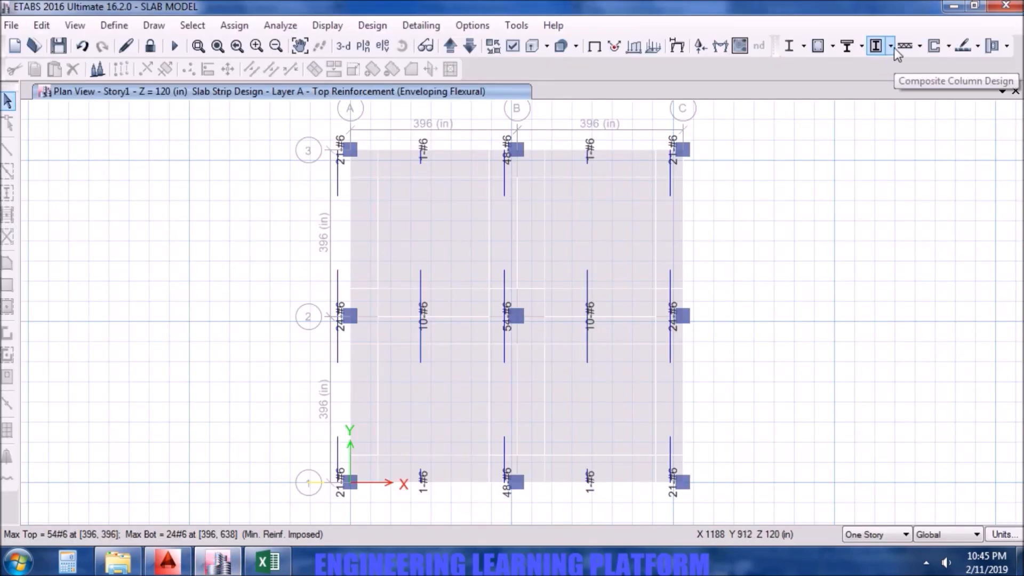
pyautogui.click(977, 46)
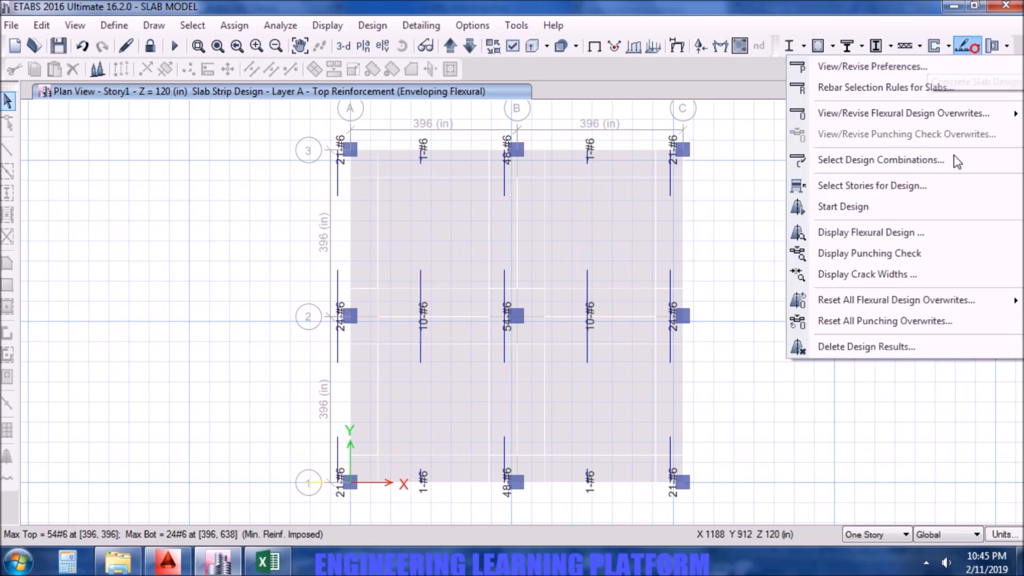
pyautogui.click(935, 233)
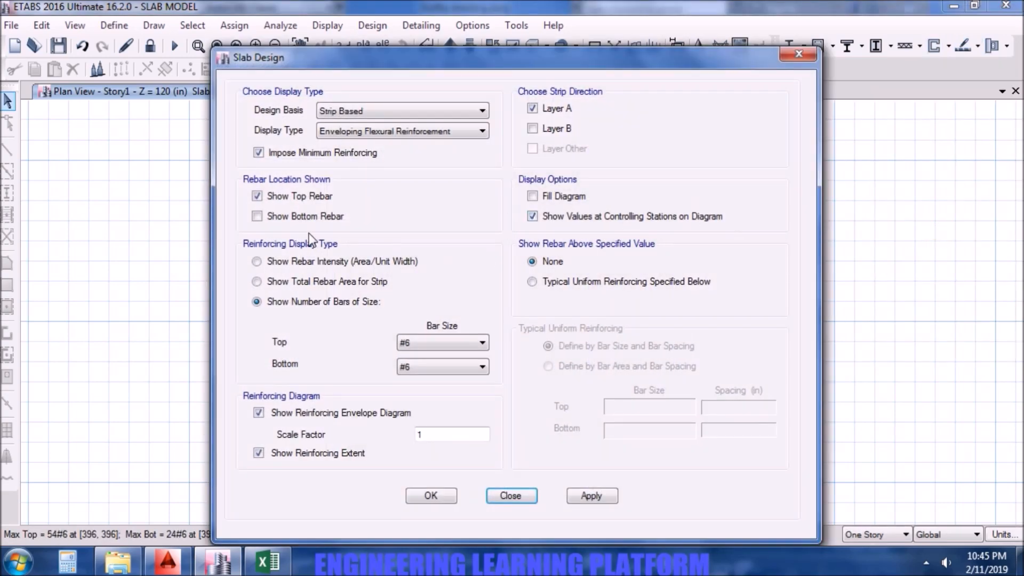
pyautogui.click(306, 192)
pyautogui.click(599, 497)
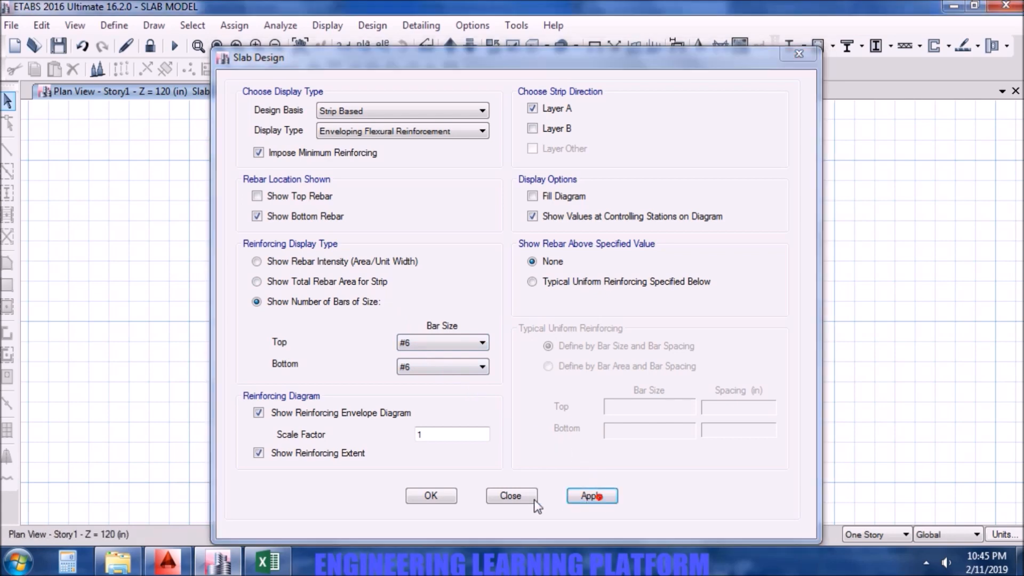
pyautogui.click(431, 496)
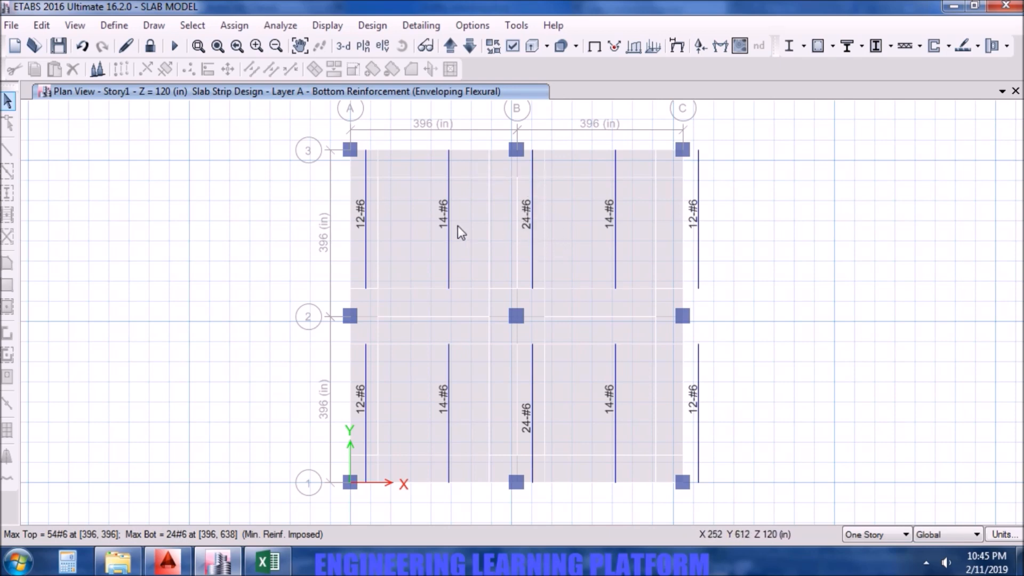
# Use Calculator to compute the grid B column strip's bottom bar spacing as 198 divided by 24 bars, and close it.
pyautogui.click(517, 252)
pyautogui.click(67, 561)
pyautogui.click(147, 462)
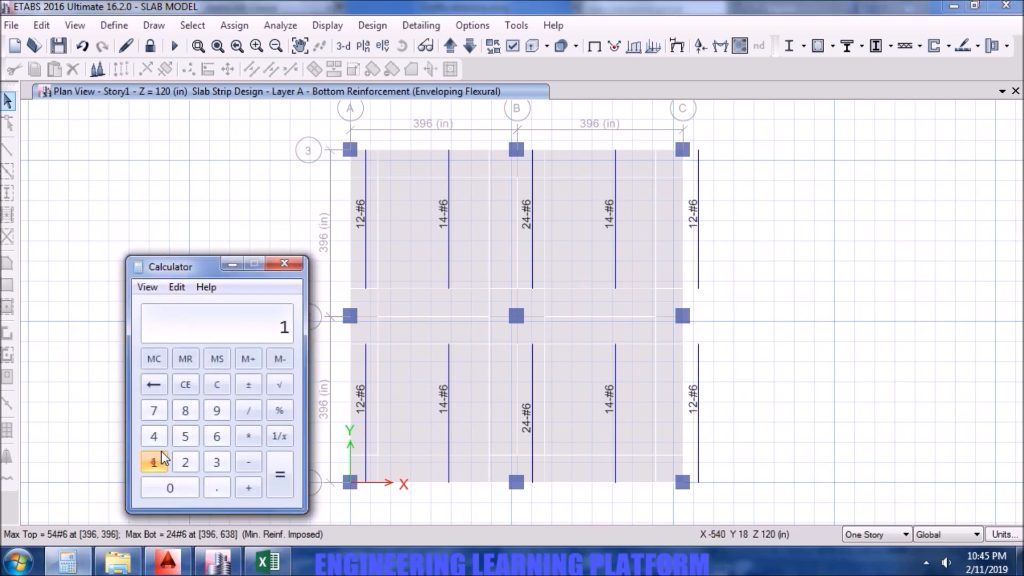
pyautogui.click(207, 412)
pyautogui.click(193, 411)
pyautogui.click(249, 411)
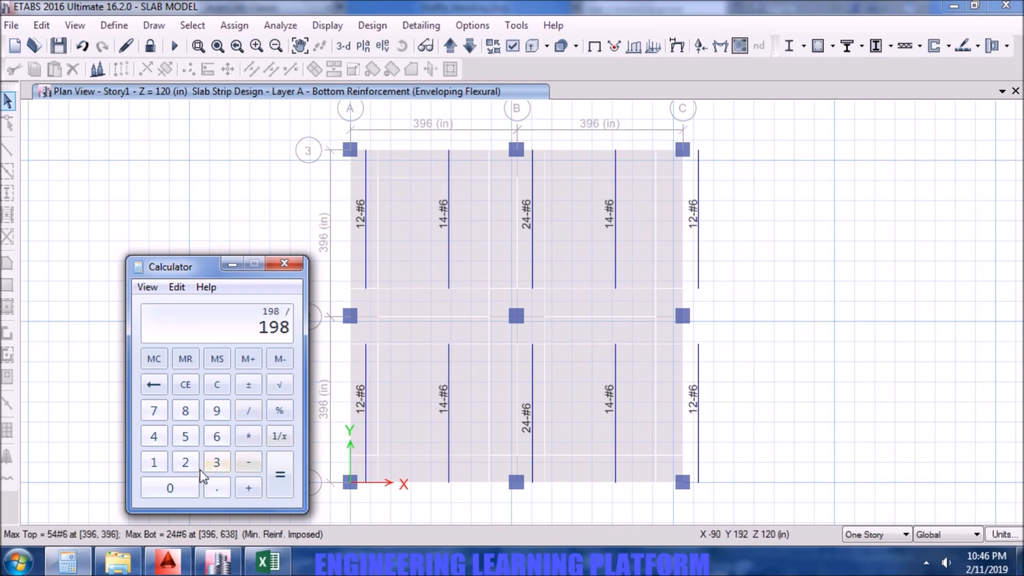
pyautogui.click(154, 436)
pyautogui.click(282, 479)
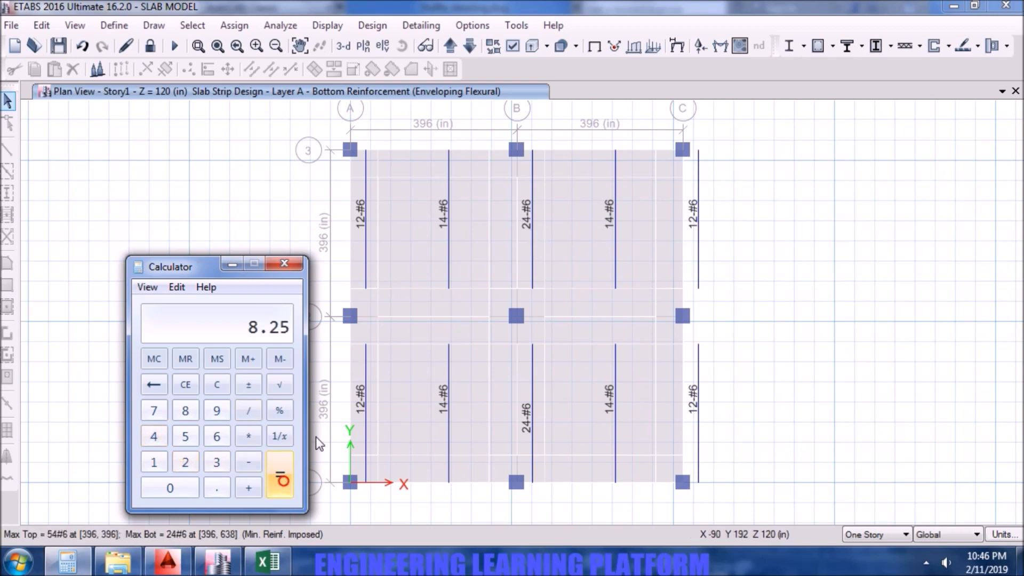
pyautogui.click(291, 260)
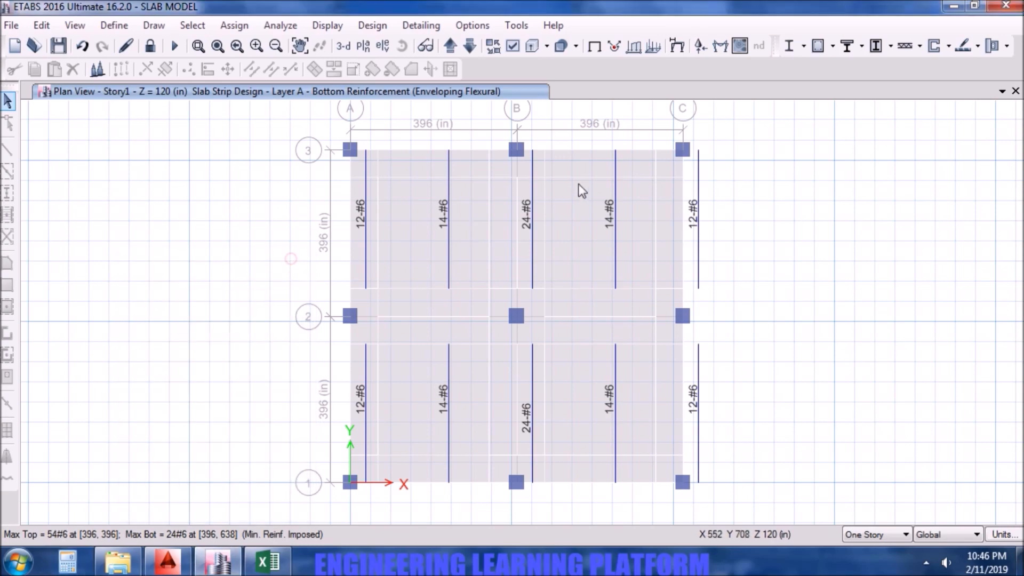
# Switch to AutoCAD and prefix the BOTTOM label at the first rib so it reads #6@8"C/C BOTTOM.
pyautogui.click(167, 561)
pyautogui.doubleClick(435, 307)
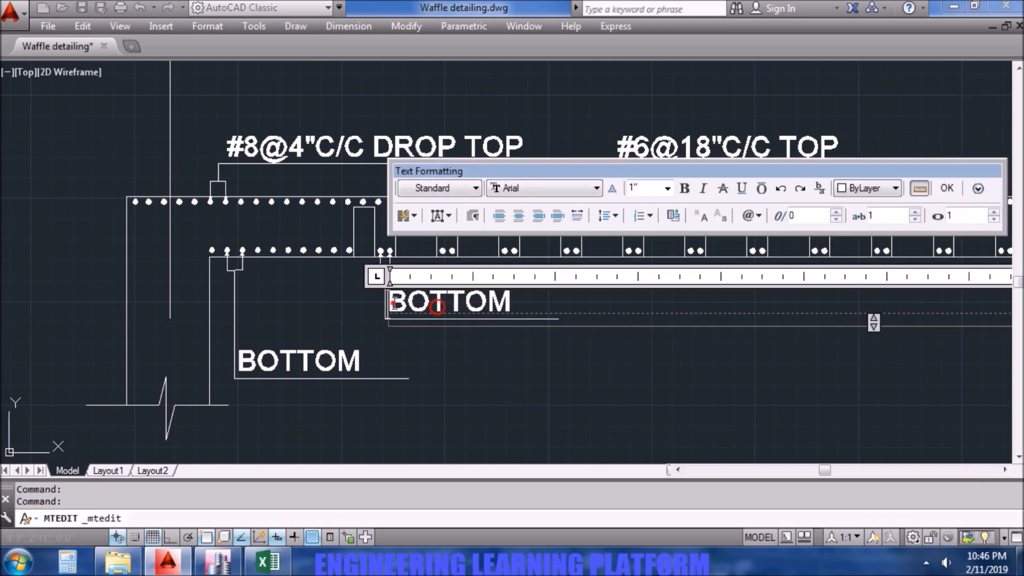
pyautogui.write('#')
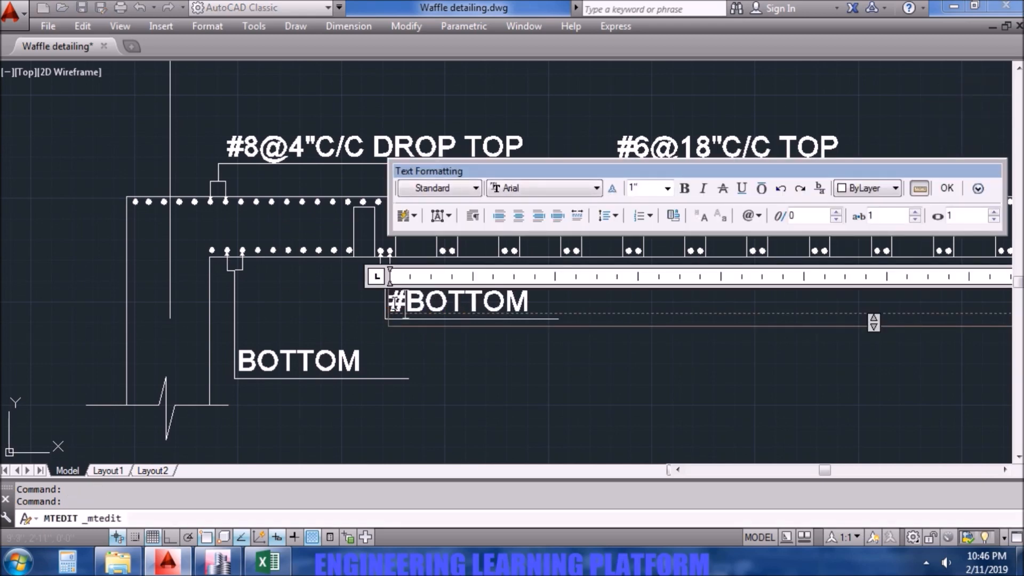
pyautogui.write('6')
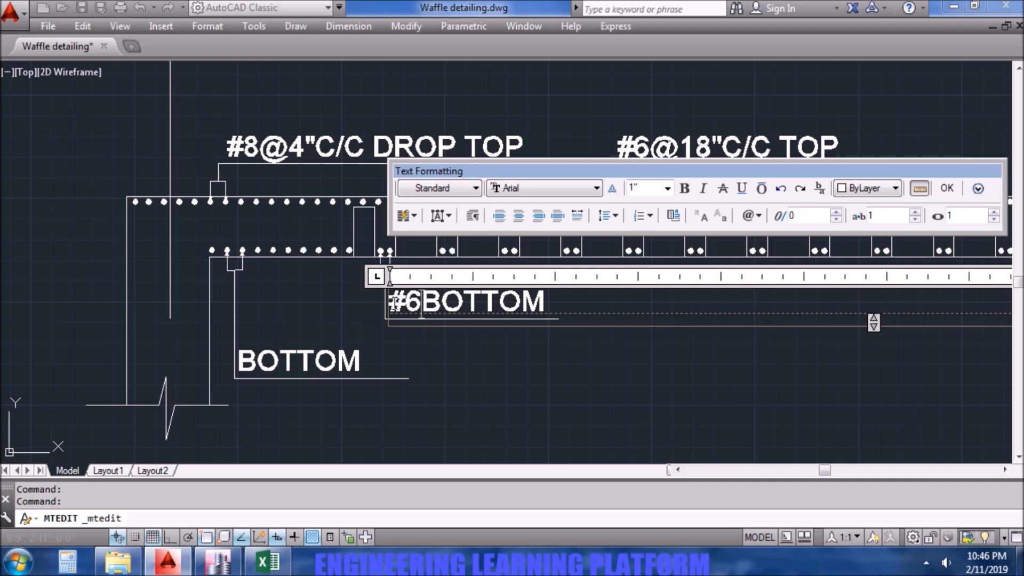
pyautogui.write('@')
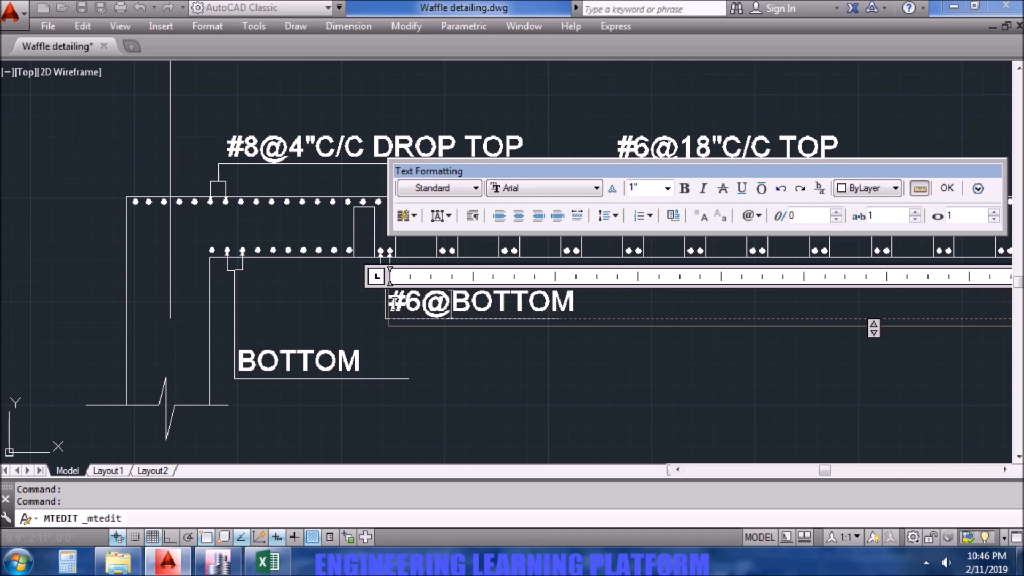
pyautogui.write('8"')
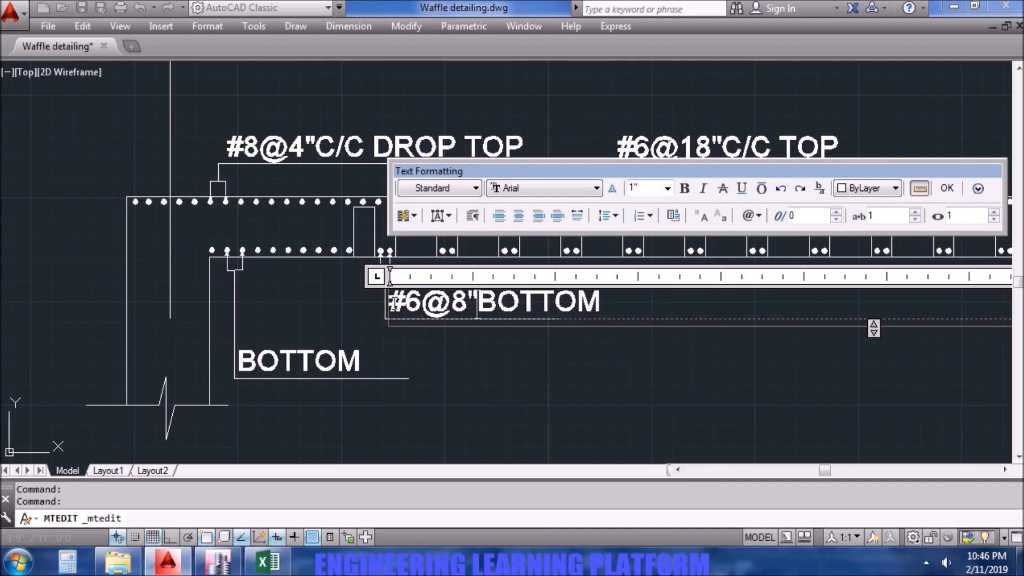
pyautogui.write('C/C')
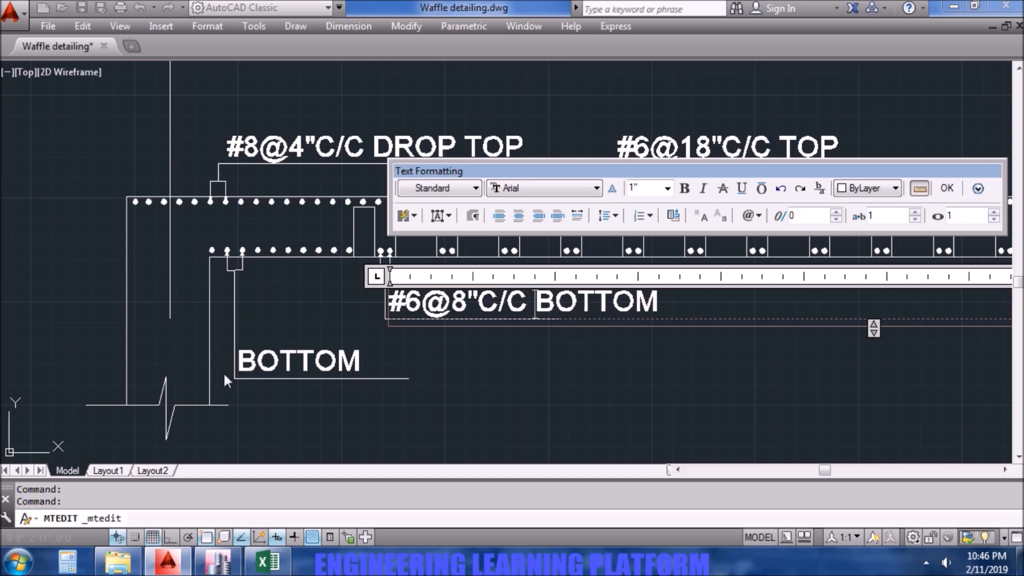
pyautogui.click(501, 384)
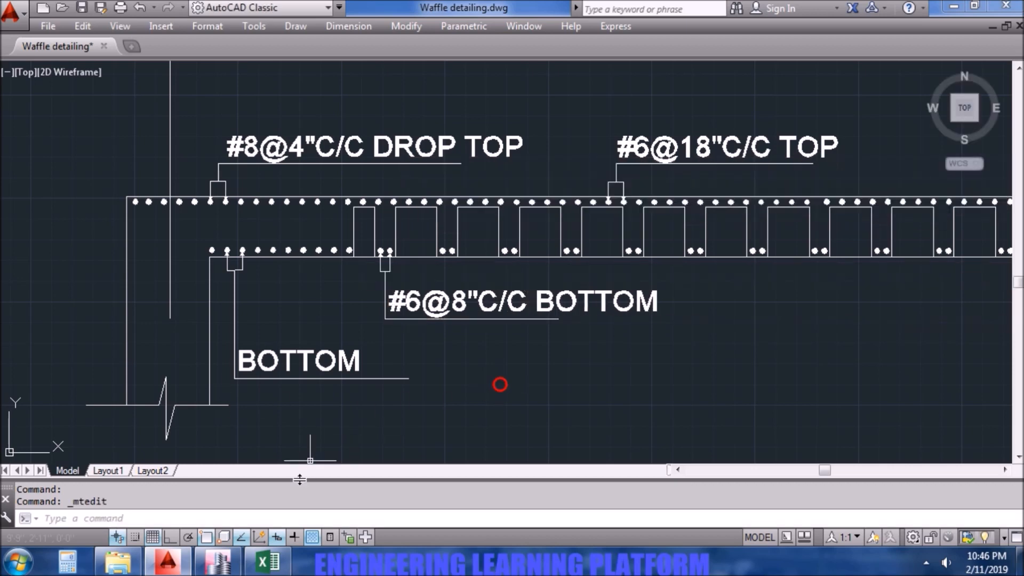
# Switch to ETABS and examine the bottom bars of the strip along grid C between grids 2 and 3.
pyautogui.click(230, 569)
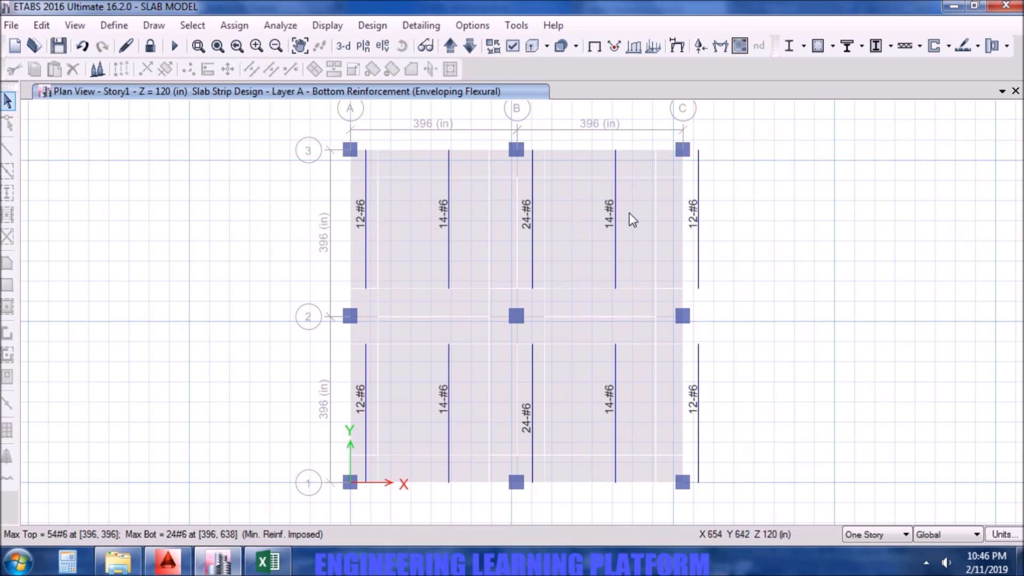
pyautogui.click(684, 223)
pyautogui.moveTo(684, 222); pyautogui.dragTo(684, 177)
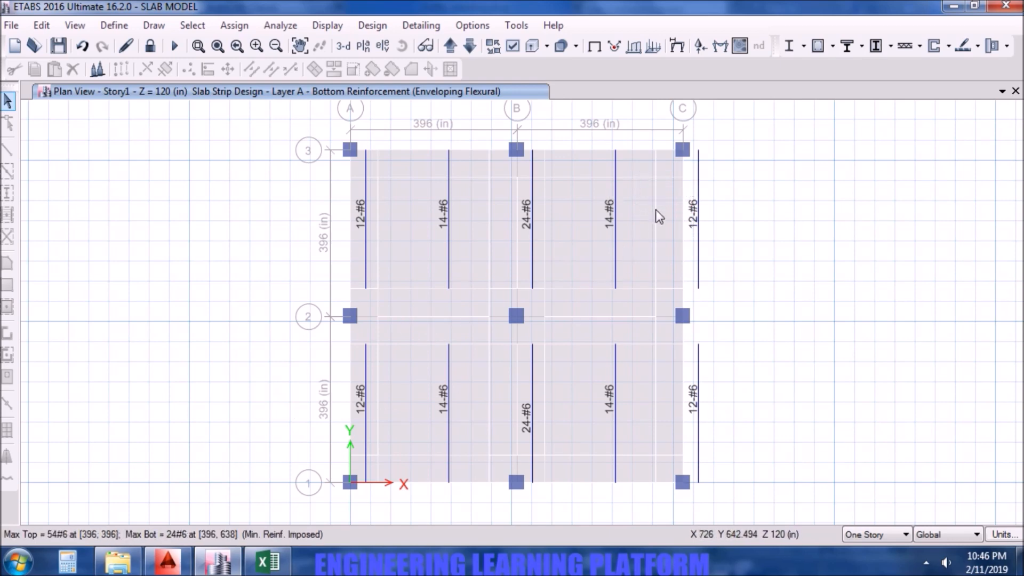
# Use Calculator to compute the grid C edge strip's bottom bar spacing as 99 divided by 12 bars, and close it.
pyautogui.click(683, 194)
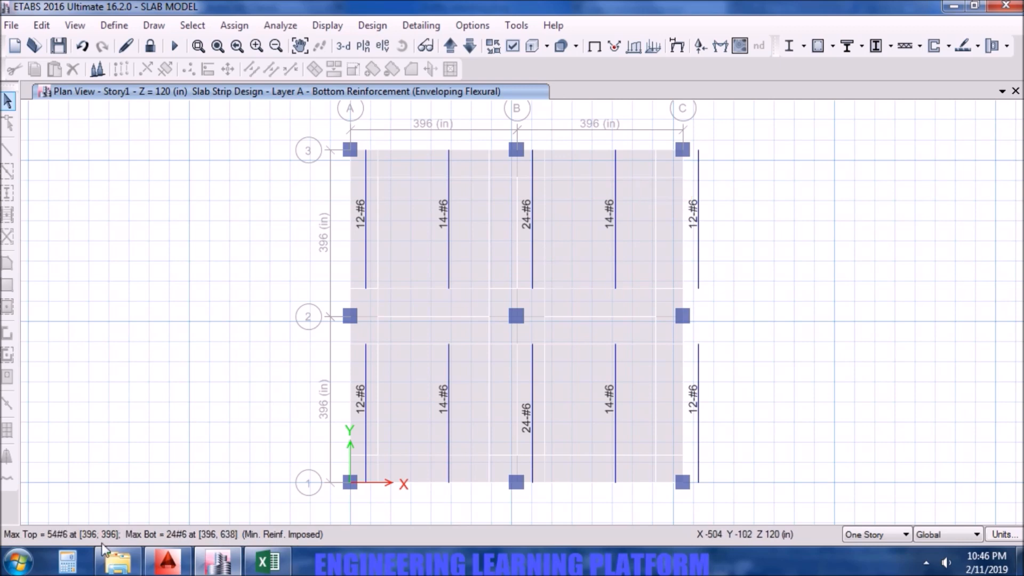
pyautogui.click(66, 561)
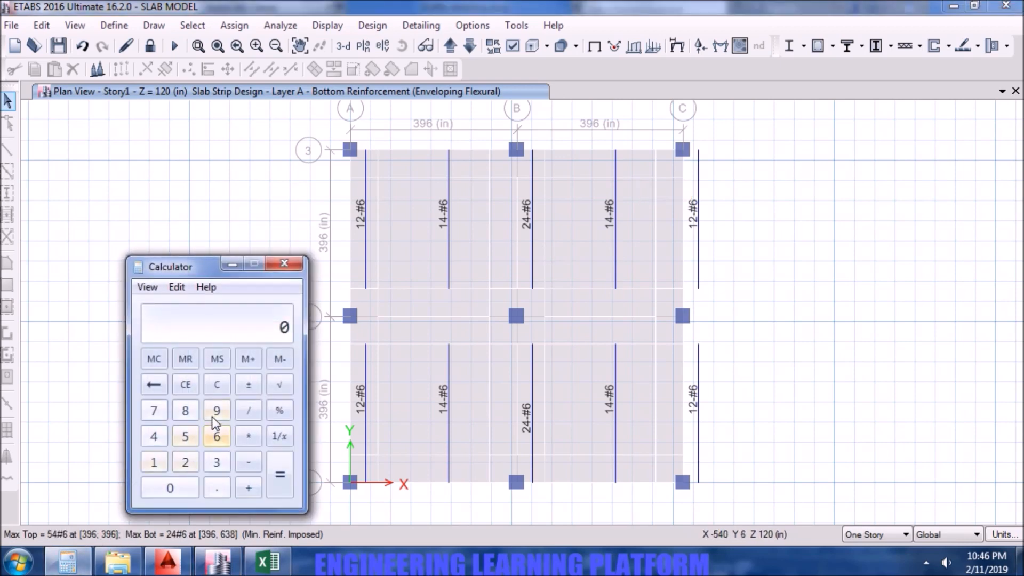
pyautogui.doubleClick(213, 415)
pyautogui.click(248, 409)
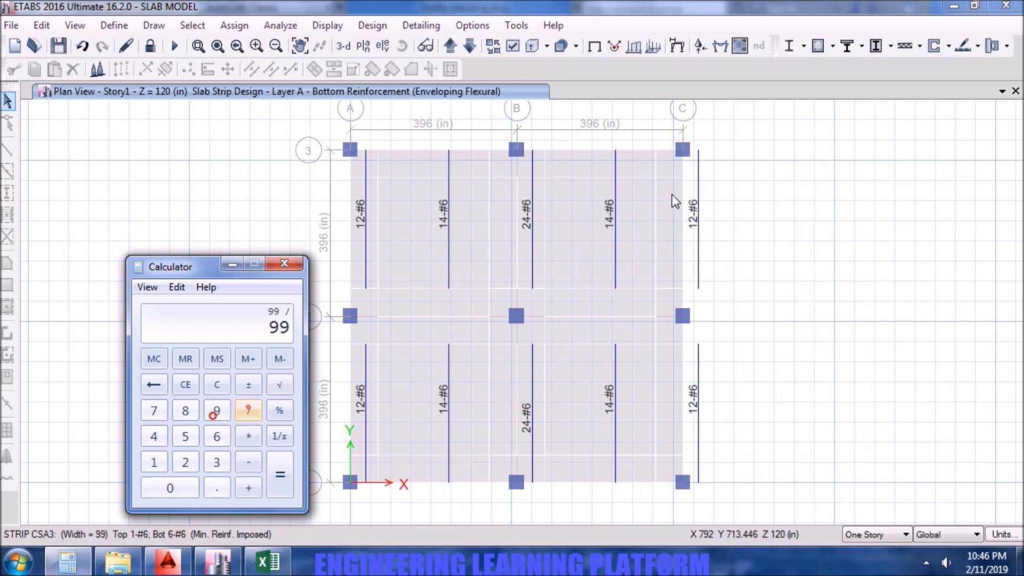
pyautogui.click(178, 463)
pyautogui.click(277, 476)
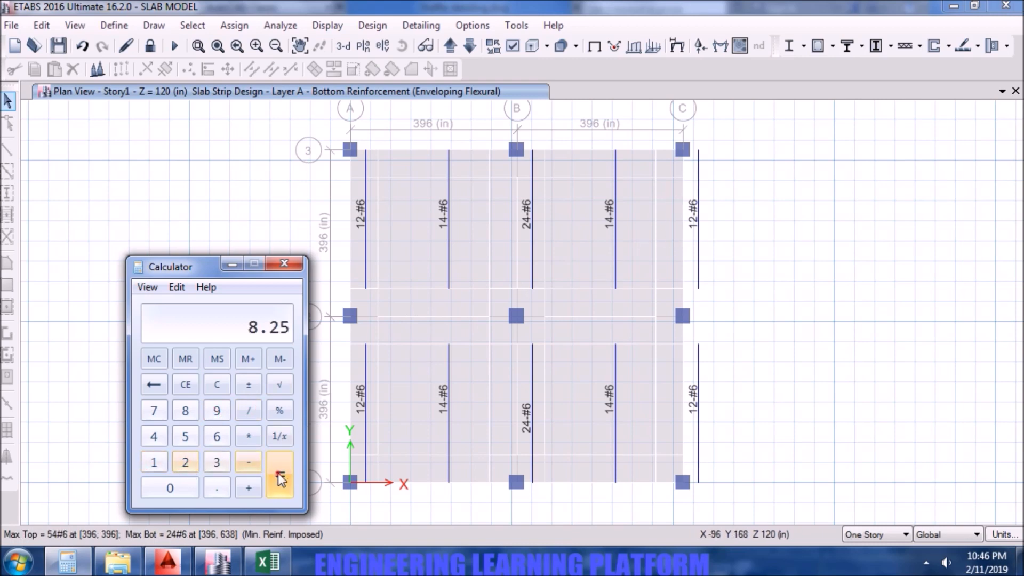
pyautogui.click(292, 264)
# Switch to AutoCAD and prefix the BOTTOM label at Section B-B's end drop panel so it reads #6@8"C/C BOTTOM.
pyautogui.click(168, 561)
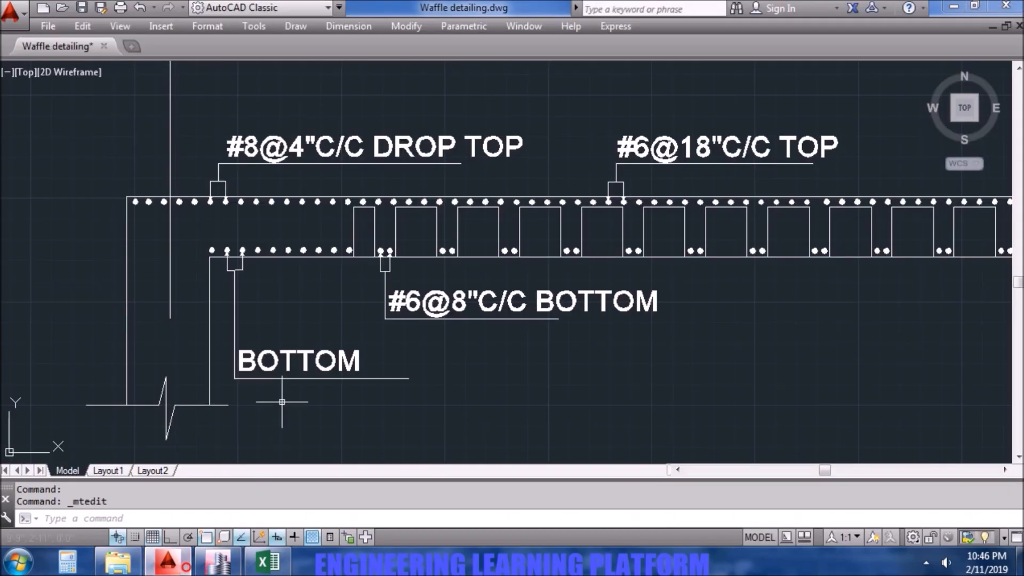
pyautogui.doubleClick(285, 363)
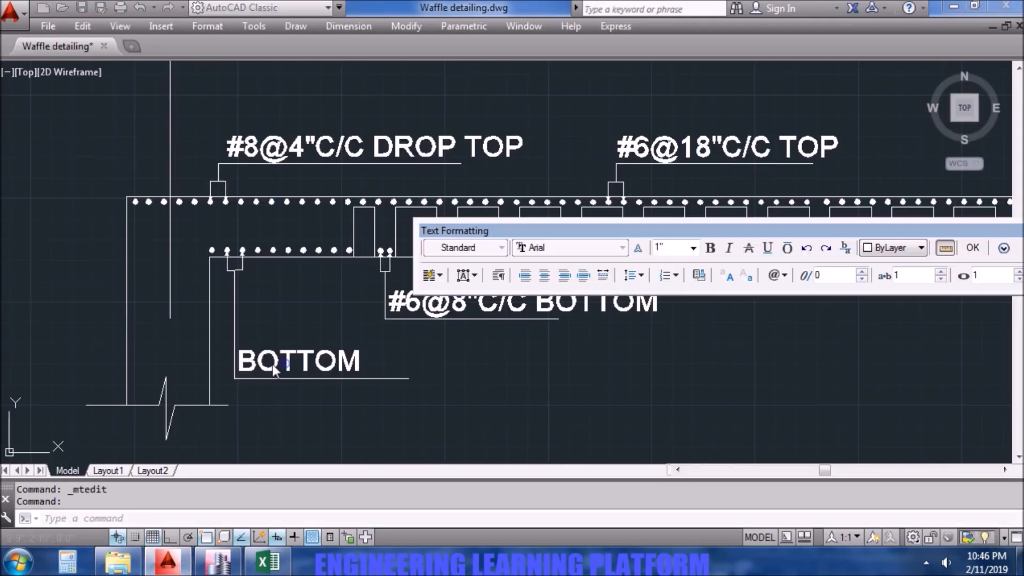
pyautogui.click(242, 365)
pyautogui.write('#6@')
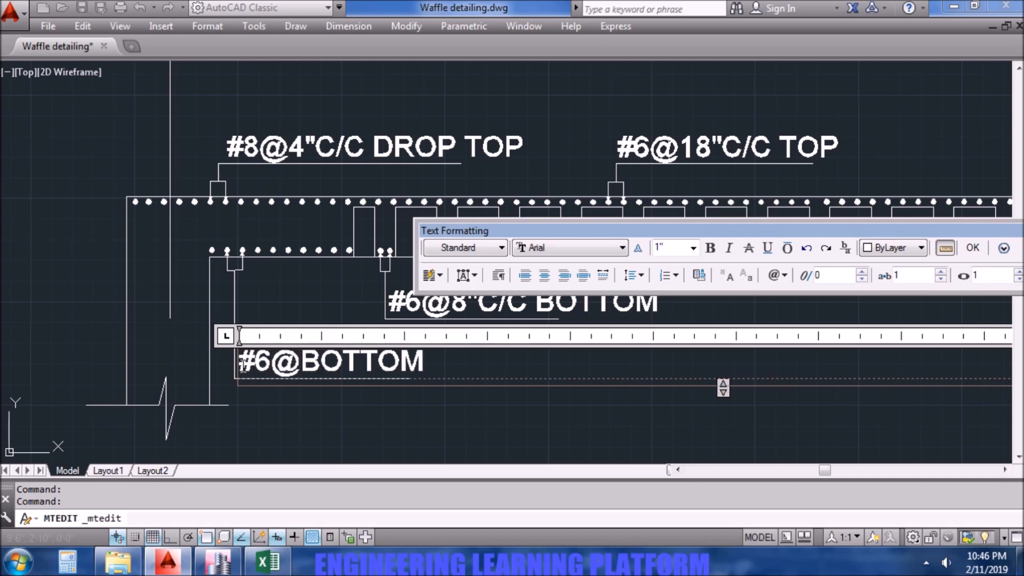
pyautogui.write('8"')
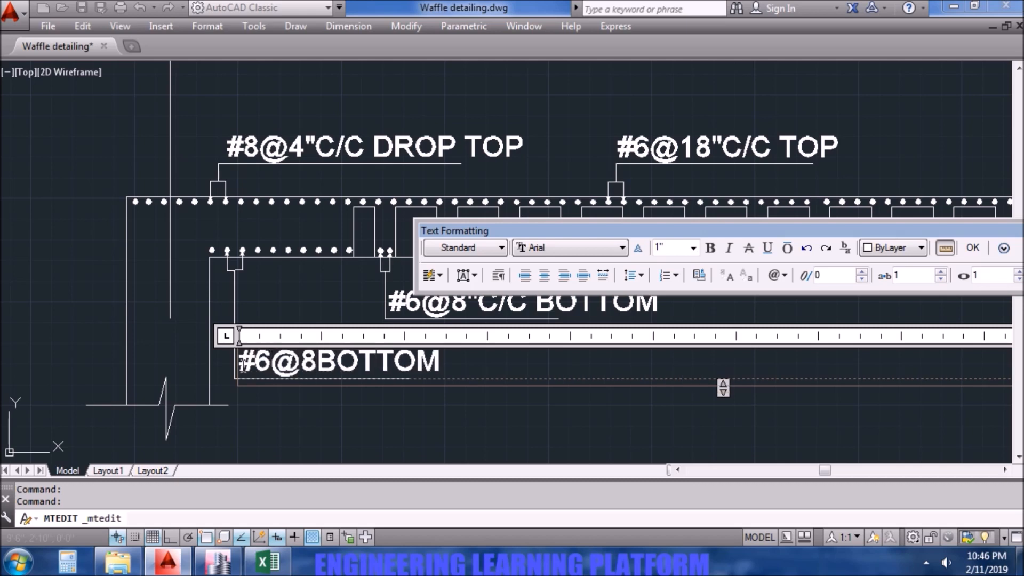
pyautogui.write('C/C')
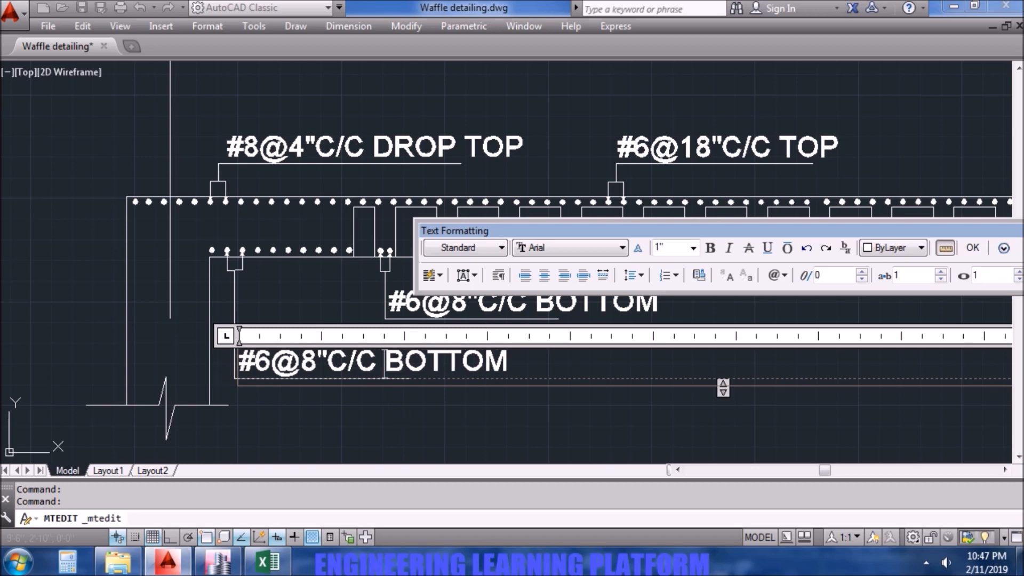
pyautogui.click(401, 416)
pyautogui.scroll(-2, 770, 389)
pyautogui.scroll(-2, 810, 385)
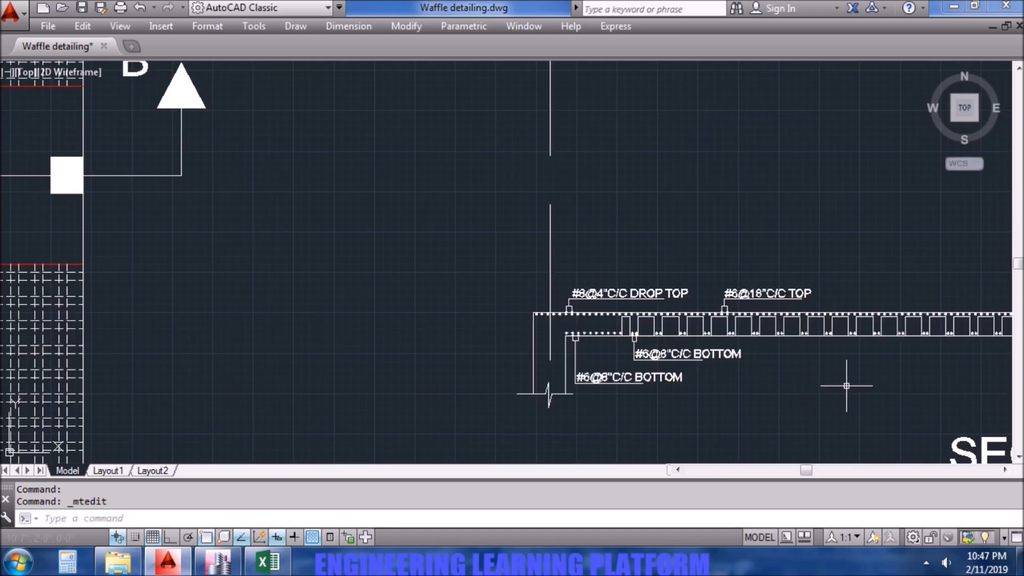
pyautogui.moveTo(816, 384); pyautogui.dragTo(297, 377, button='middle')
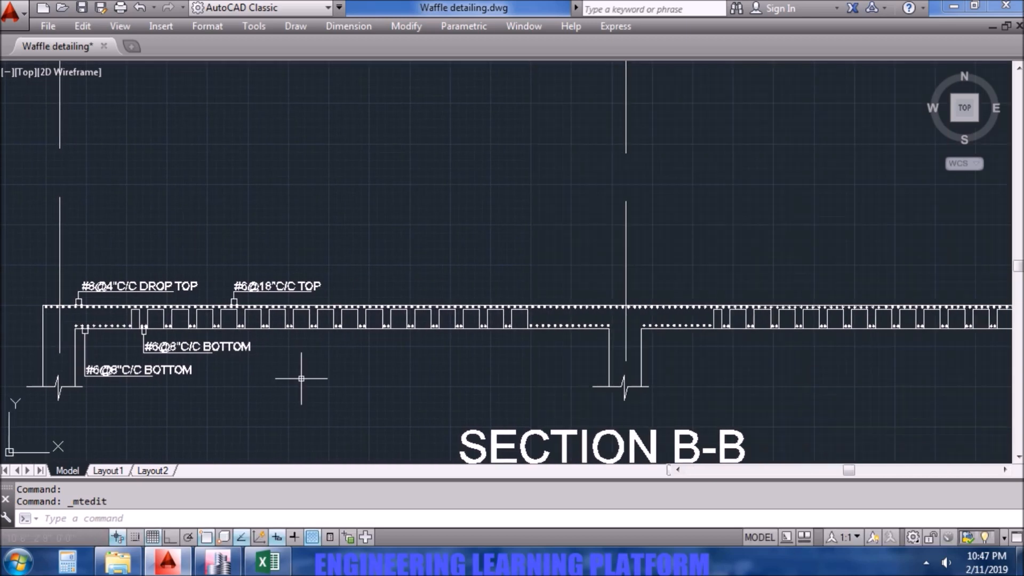
pyautogui.scroll(-1, 446, 367)
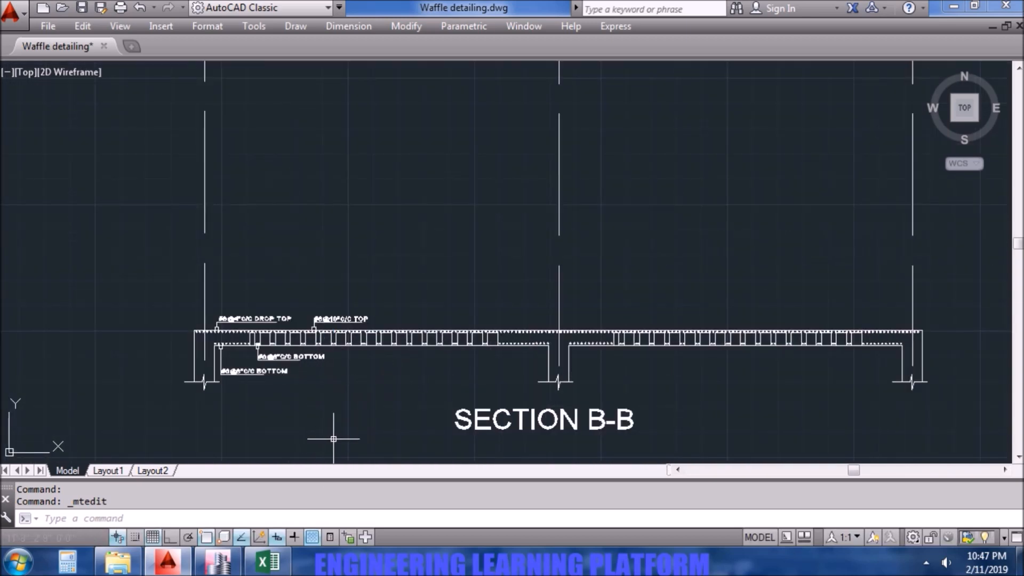
# Switch to ETABS and set the slab flexural design display to top rebar for the Layer B strips.
pyautogui.moveTo(225, 545)
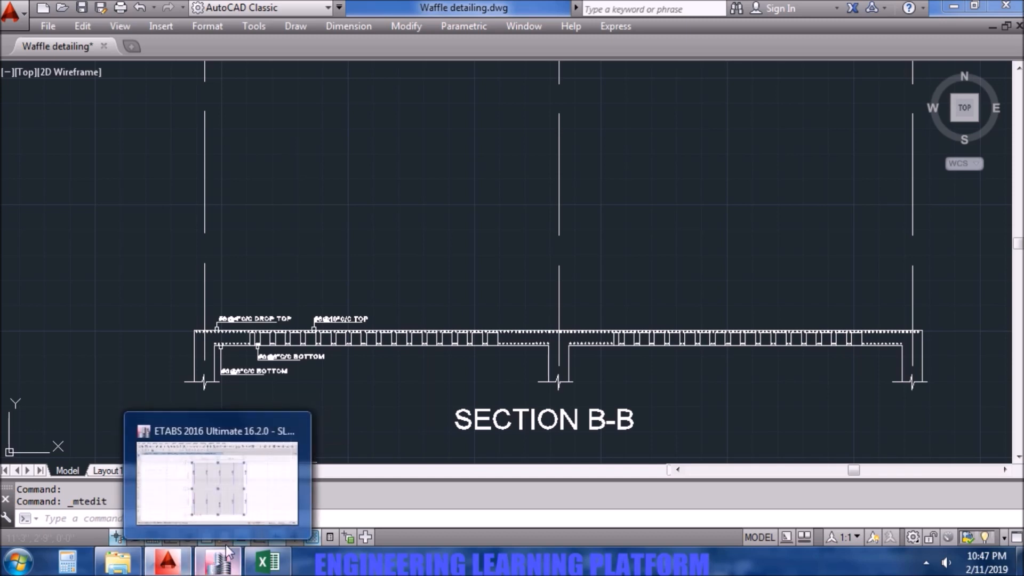
pyautogui.moveTo(240, 524)
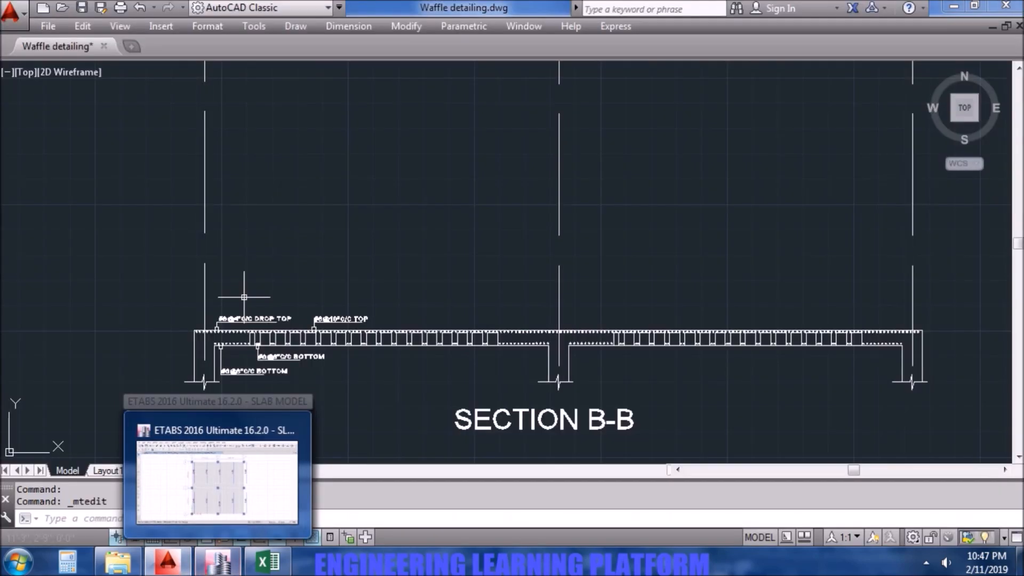
pyautogui.click(218, 561)
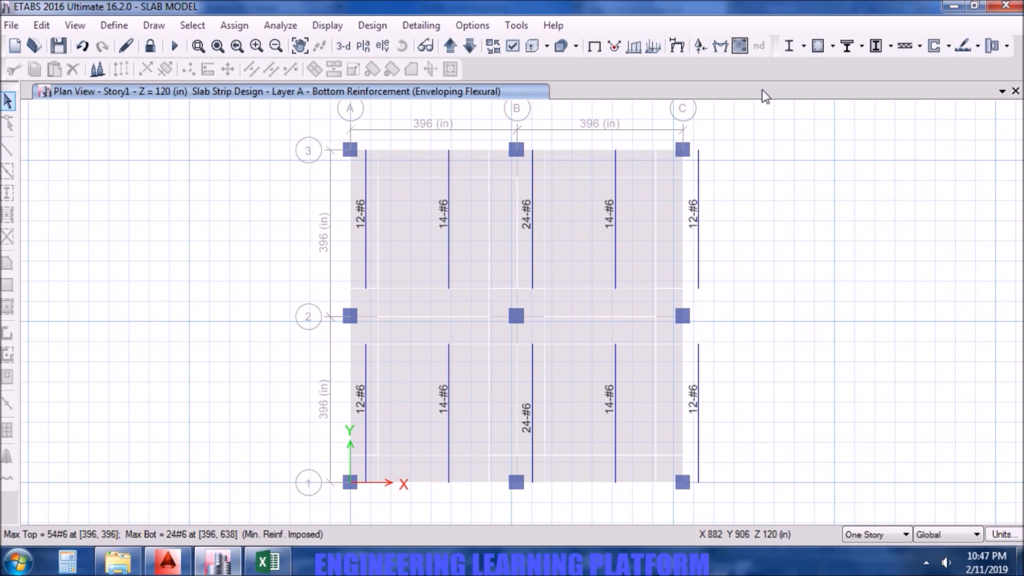
pyautogui.click(978, 46)
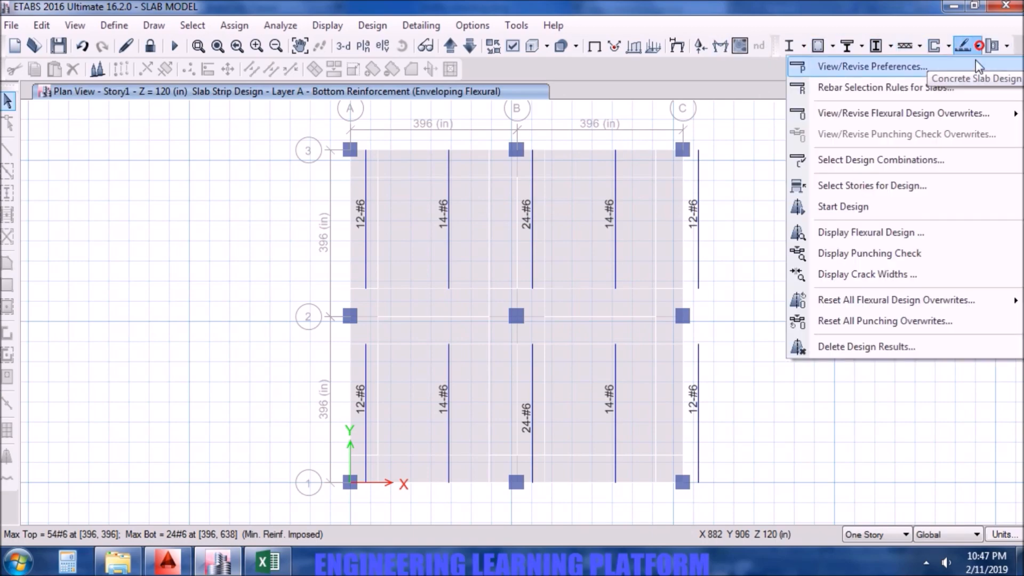
pyautogui.click(914, 236)
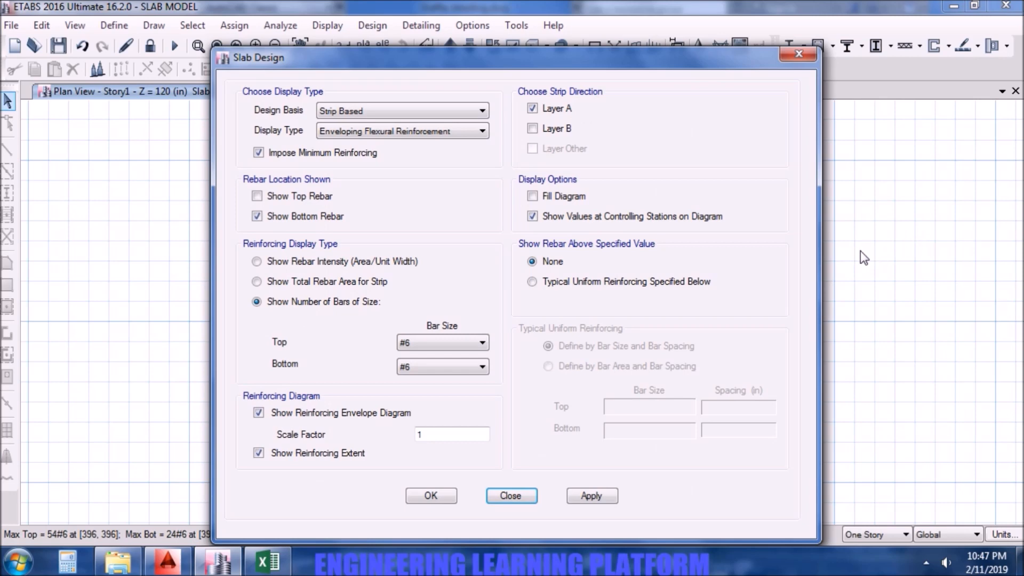
pyautogui.click(319, 216)
pyautogui.click(559, 111)
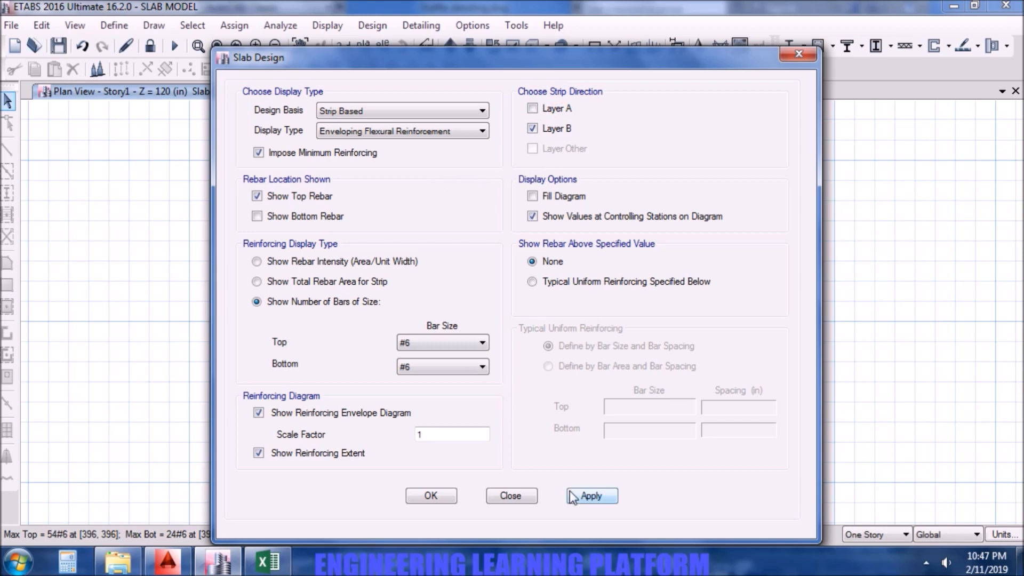
pyautogui.click(587, 498)
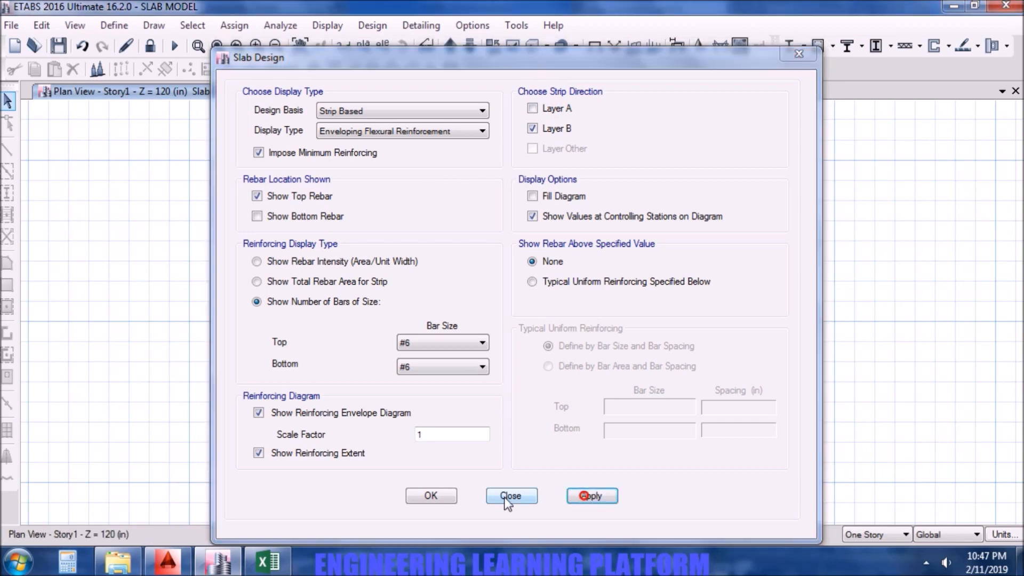
pyautogui.click(448, 499)
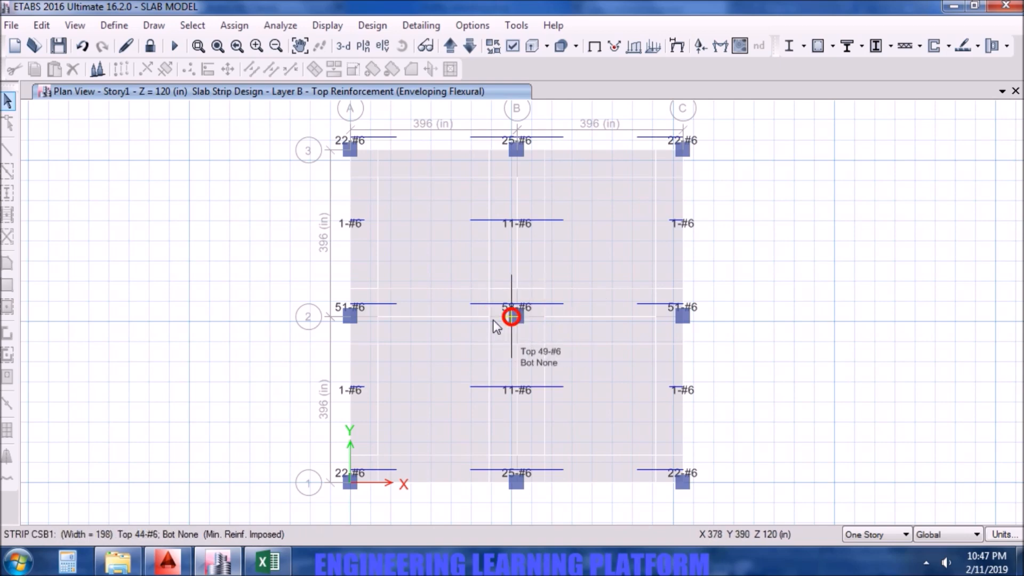
# Switch to AutoCAD to locate the A-A cut line on the plan, and compare it with the Layer B strips in ETABS.
pyautogui.click(167, 561)
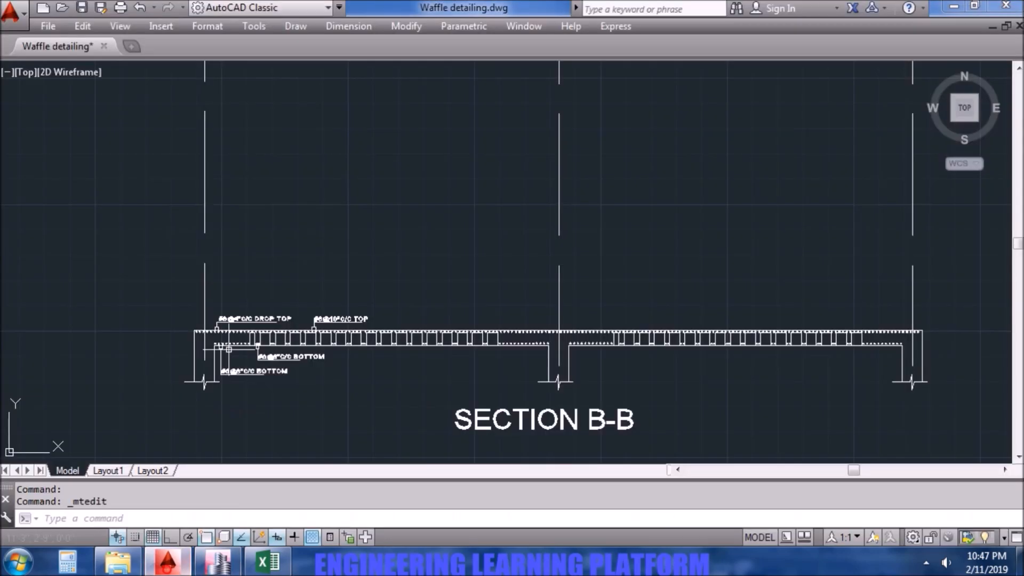
pyautogui.scroll(-4, 484, 270)
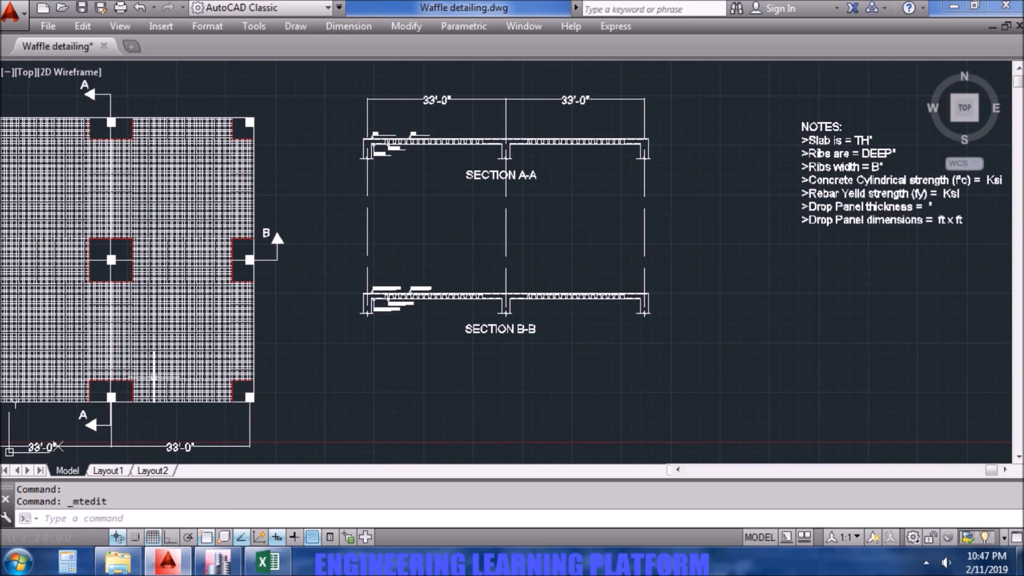
pyautogui.moveTo(297, 338); pyautogui.dragTo(366, 350, button='middle')
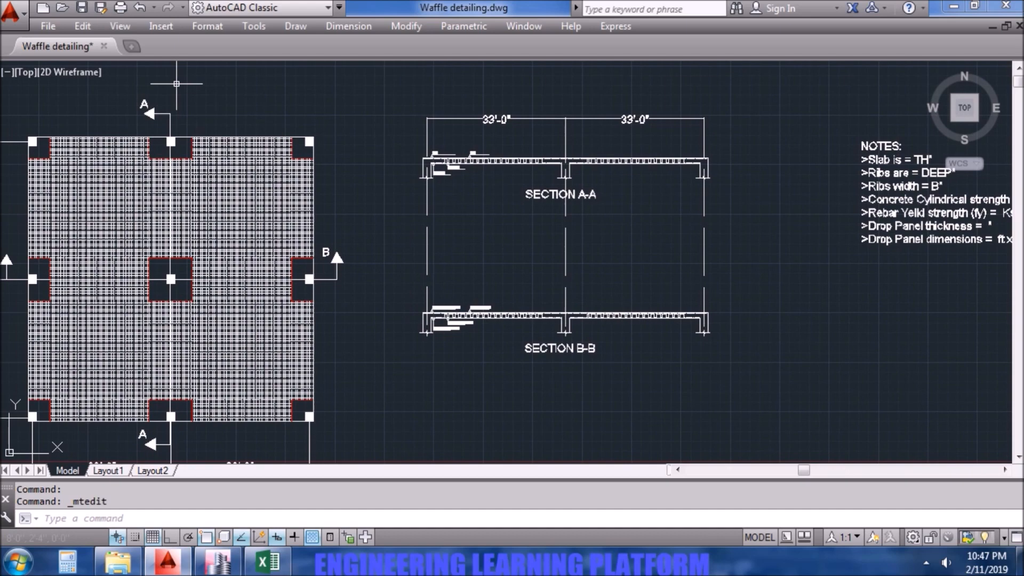
pyautogui.click(218, 561)
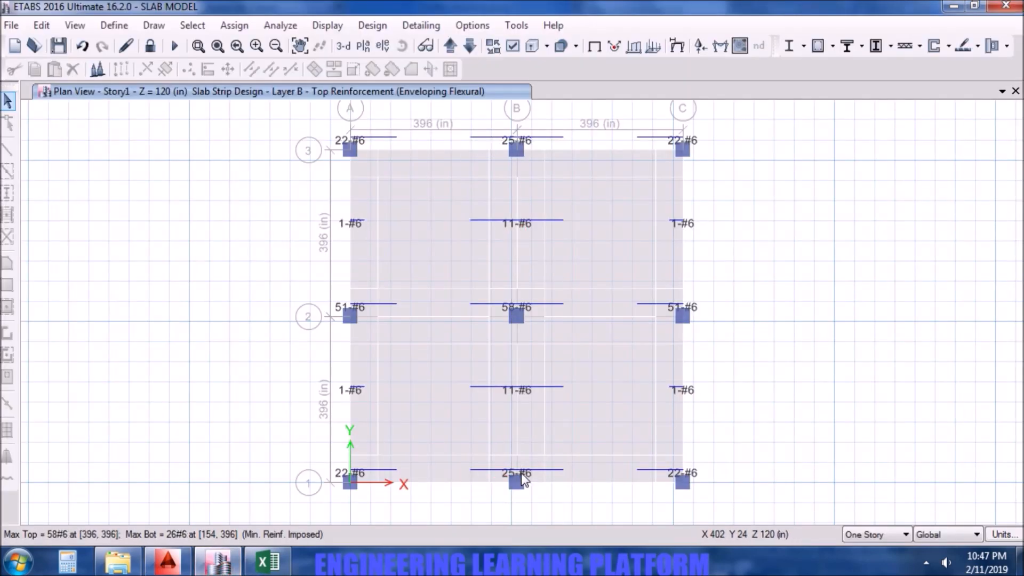
# Switch to AutoCAD and examine the TOP and BOTTOM bar labels at the first support and ribs of Section A-A.
pyautogui.click(218, 561)
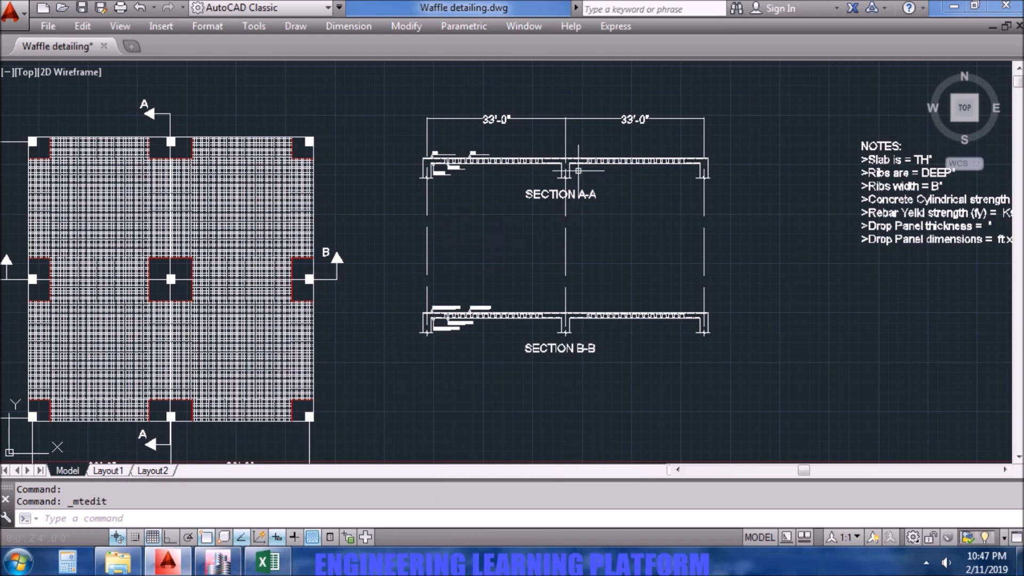
pyautogui.scroll(4, 578, 170)
pyautogui.scroll(2, 248, 139)
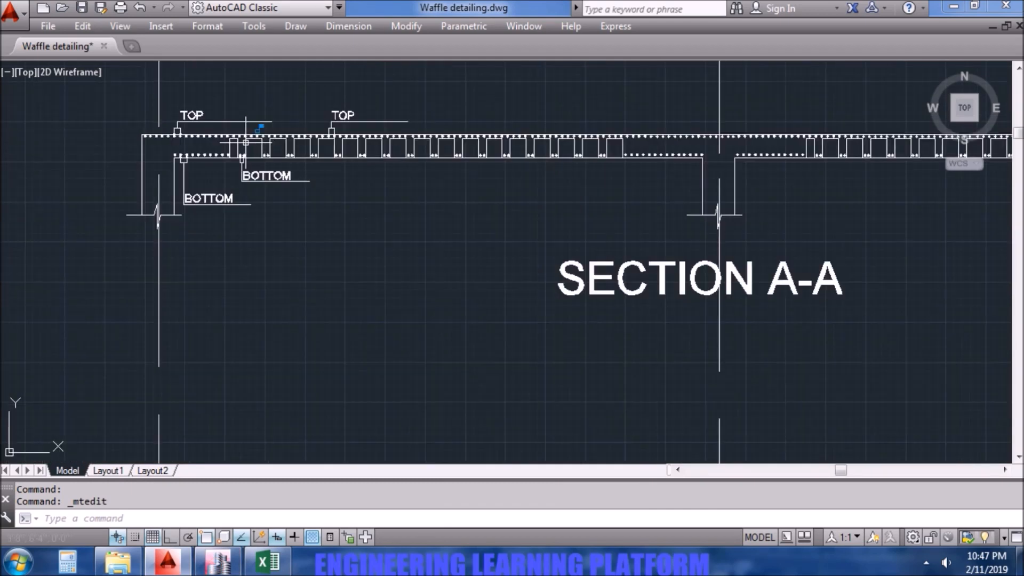
pyautogui.moveTo(403, 239); pyautogui.dragTo(405, 245, button='middle')
pyautogui.rightClick(408, 244)
pyautogui.click(414, 272)
pyautogui.middleClick(327, 265)
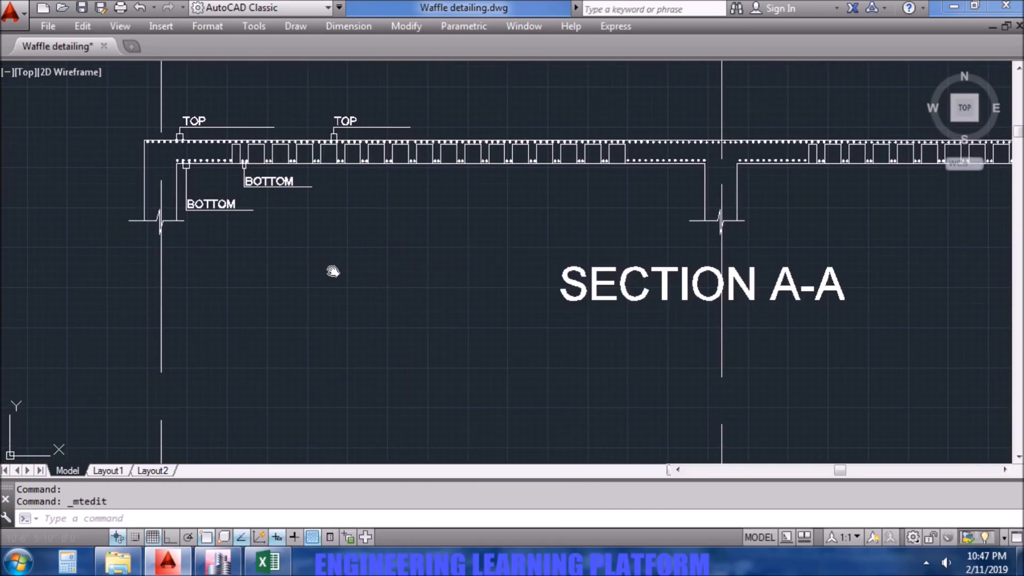
pyautogui.click(346, 309)
pyautogui.moveTo(352, 261)
pyautogui.mouseDown(button='middle')
pyautogui.moveTo(299, 295)
pyautogui.moveTo(238, 314)
pyautogui.mouseUp(button='middle')
pyautogui.rightClick(238, 314)
pyautogui.click(179, 362)
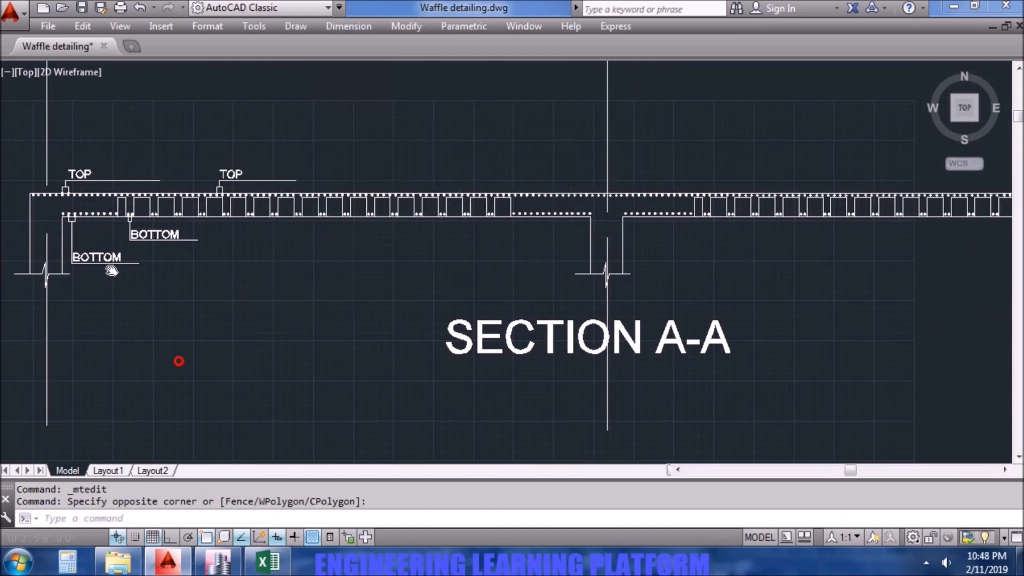
pyautogui.scroll(3, 107, 293)
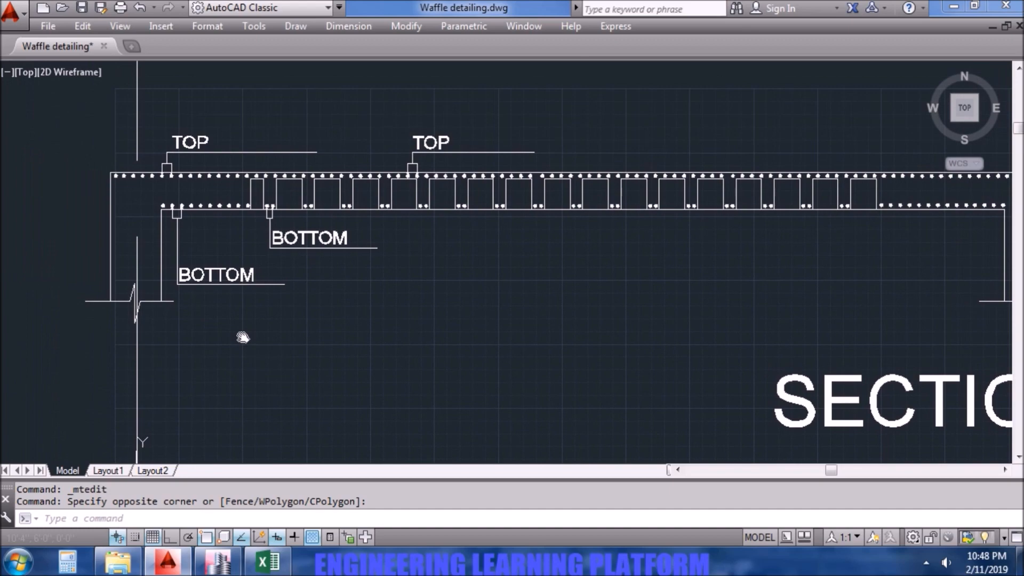
# Switch to ETABS and set the top bar size in the slab flexural design display to #8.
pyautogui.click(217, 561)
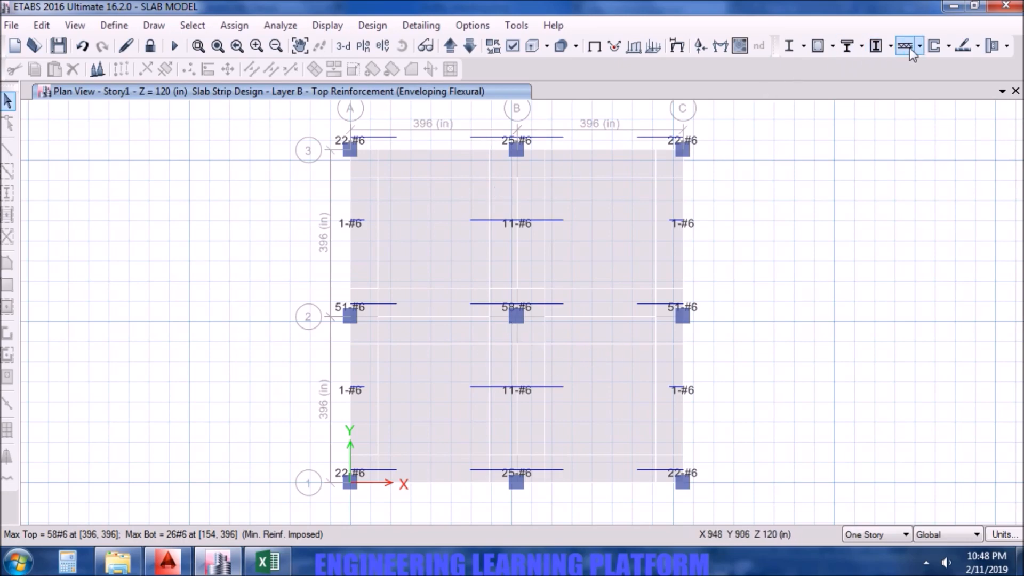
pyautogui.click(980, 47)
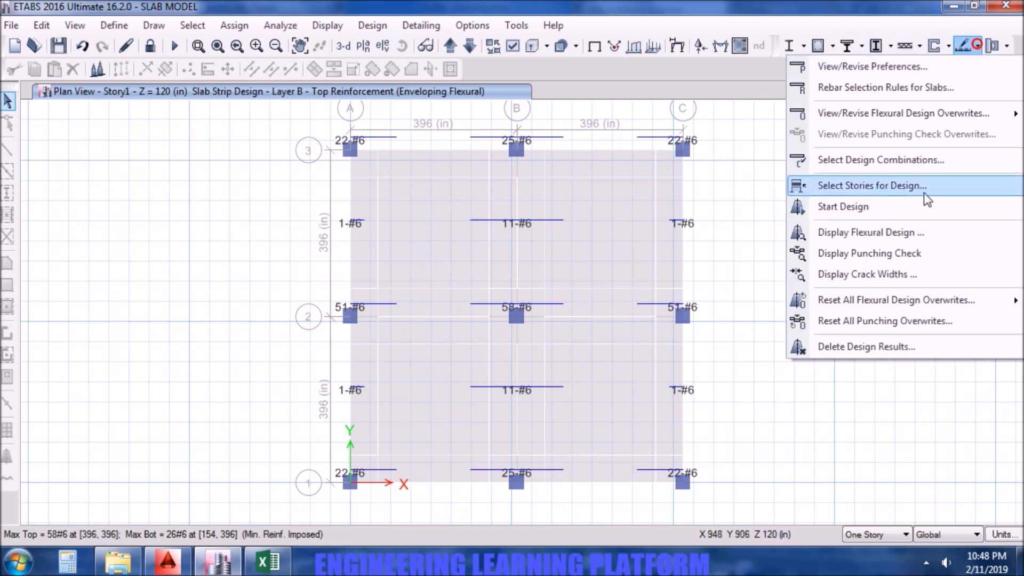
pyautogui.click(906, 233)
pyautogui.click(472, 348)
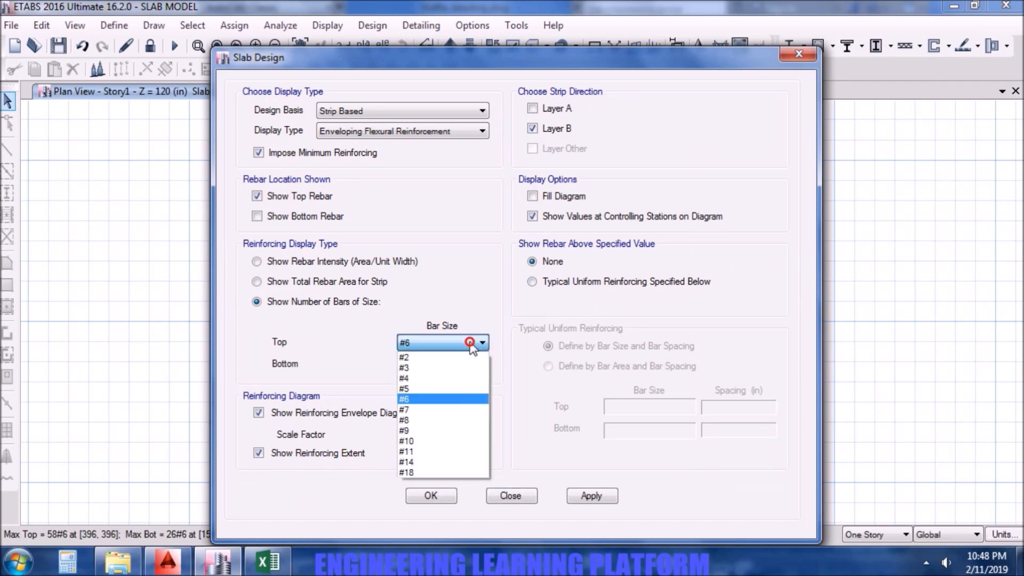
pyautogui.click(448, 421)
pyautogui.click(591, 495)
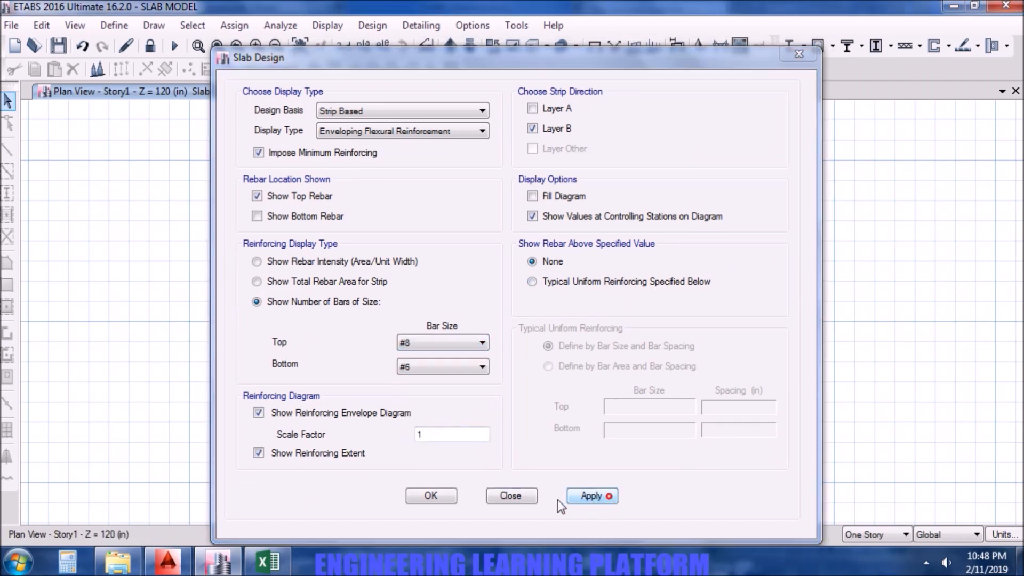
pyautogui.click(431, 496)
# Inspect the Layer B strips' top bars around column B2 and on grid 3 beside column B3.
pyautogui.click(522, 317)
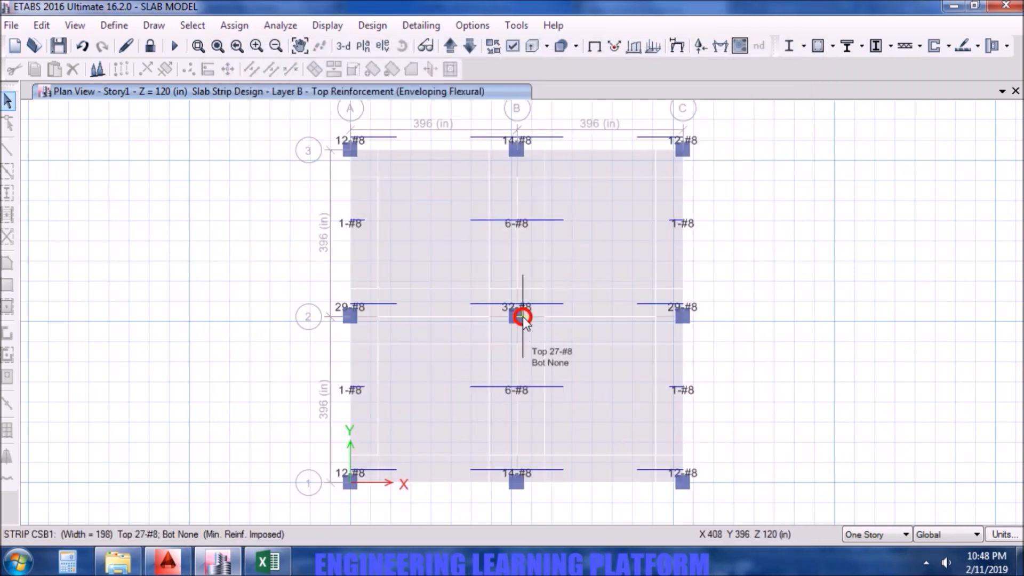
pyautogui.click(491, 315)
pyautogui.click(551, 150)
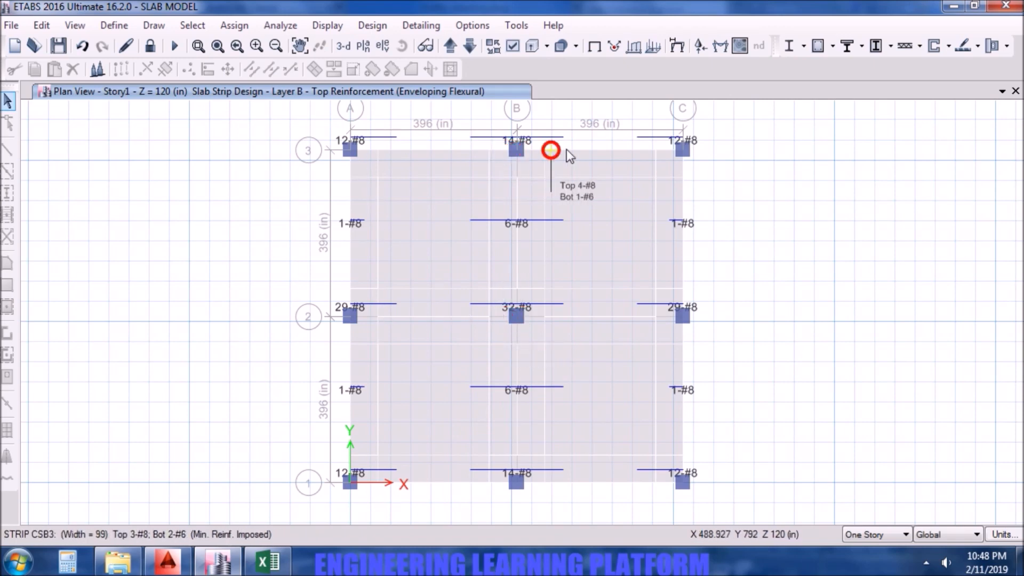
# Read the top bars of the column strip at B2, and divide 132 by 32 in the calculator to get their spacing.
pyautogui.click(517, 317)
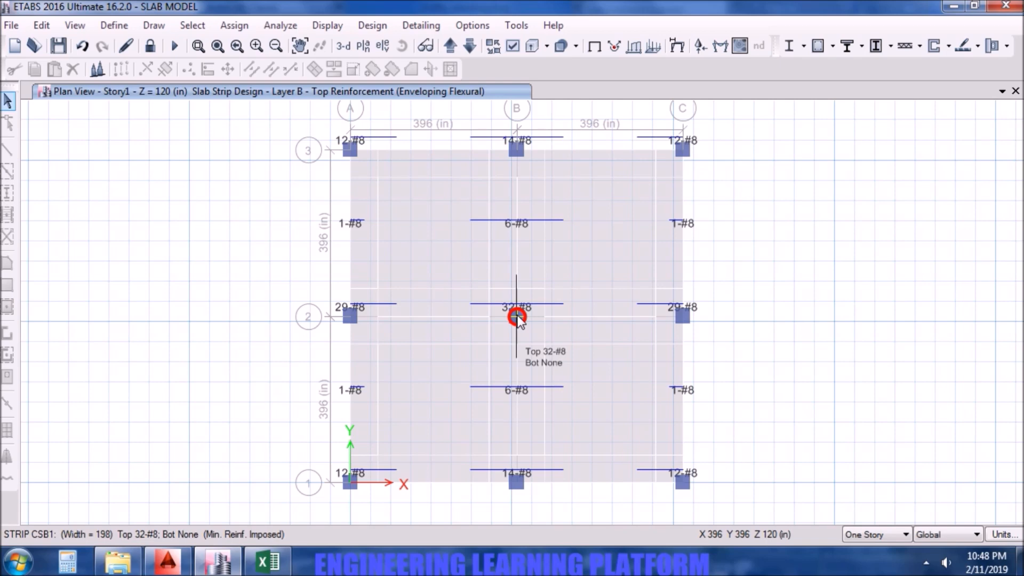
pyautogui.click(68, 562)
pyautogui.click(154, 462)
pyautogui.click(154, 462)
pyautogui.click(248, 439)
pyautogui.click(158, 463)
pyautogui.click(276, 475)
pyautogui.click(248, 411)
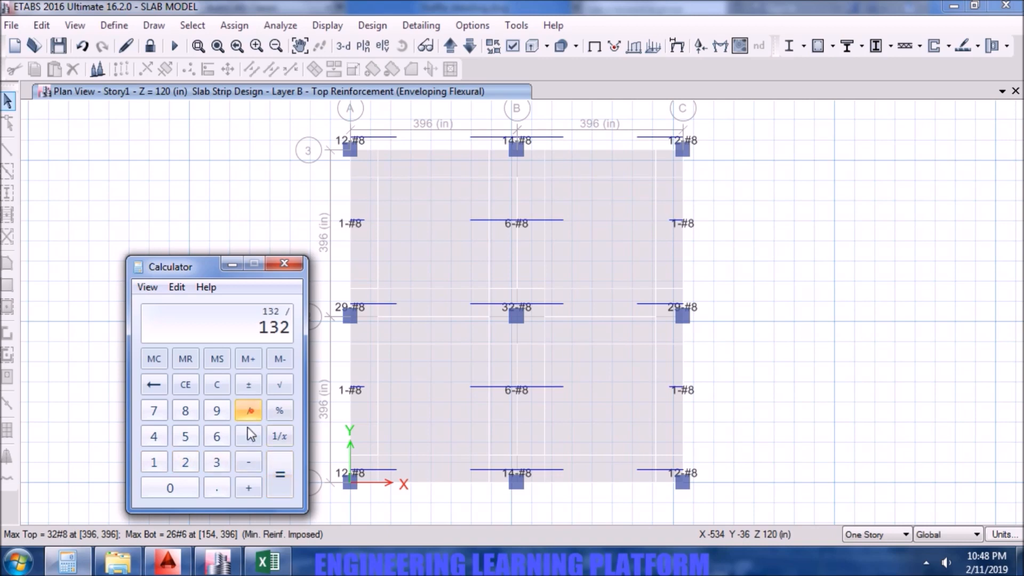
pyautogui.click(482, 319)
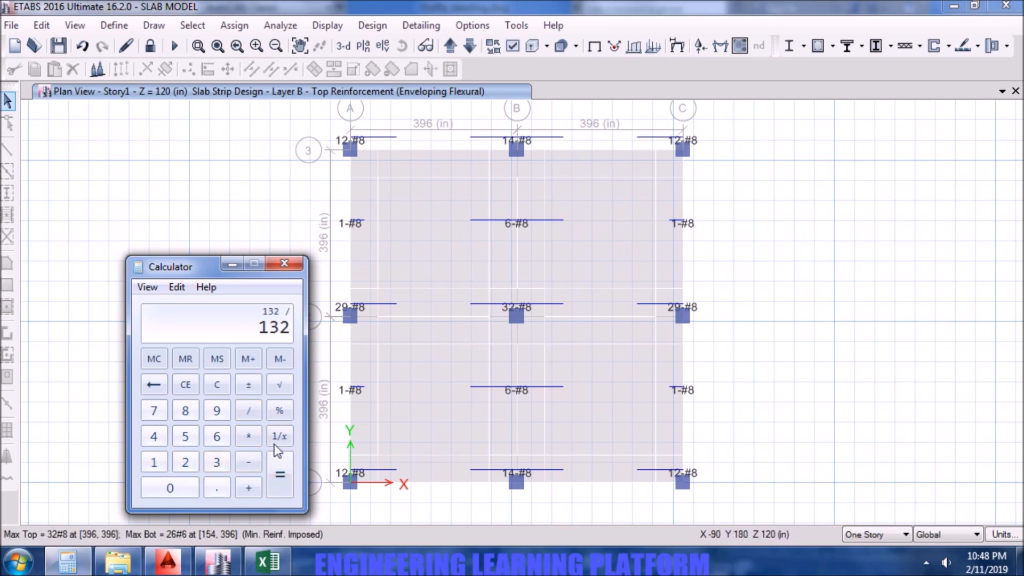
pyautogui.click(217, 463)
pyautogui.click(185, 461)
pyautogui.click(279, 473)
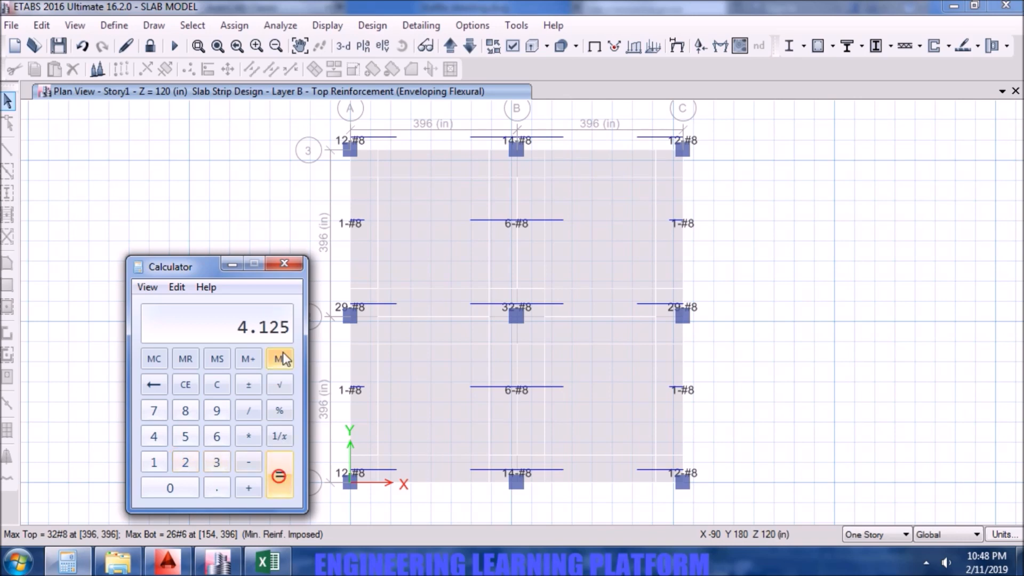
pyautogui.click(292, 267)
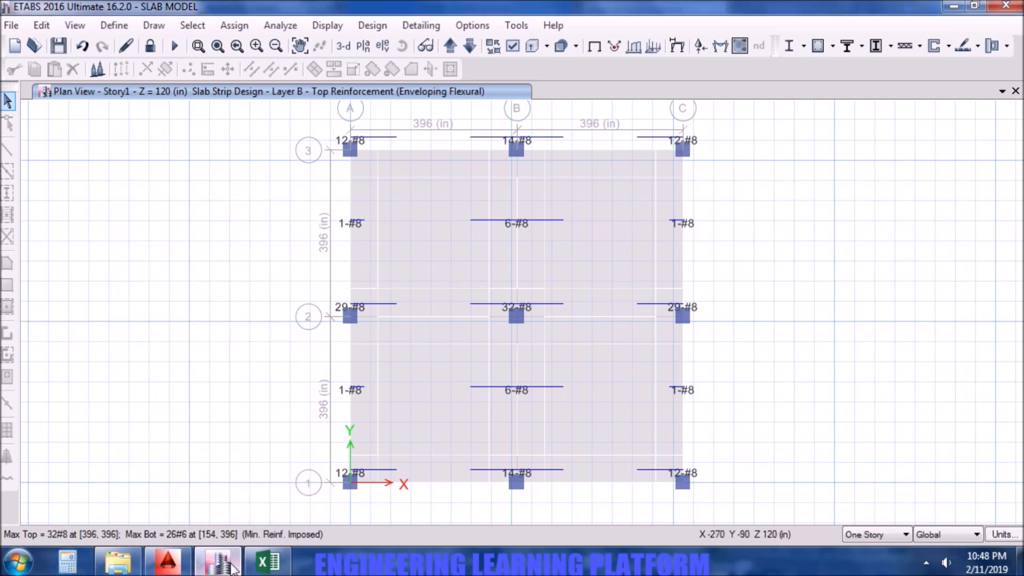
# Switch to AutoCAD and edit the TOP label at Section A-A's first support to read #8@4"C/C DROP TOP.
pyautogui.click(167, 563)
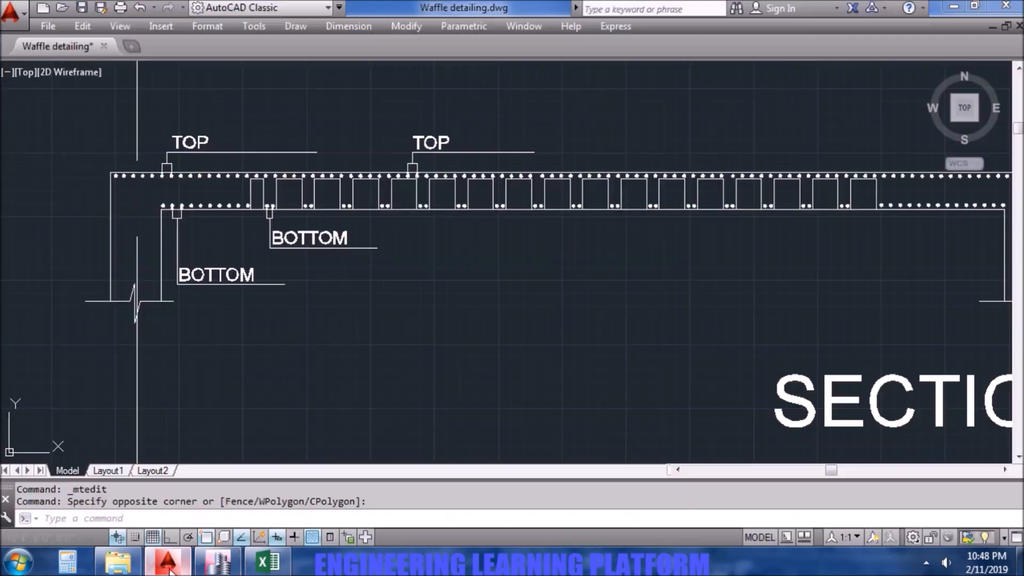
pyautogui.doubleClick(185, 140)
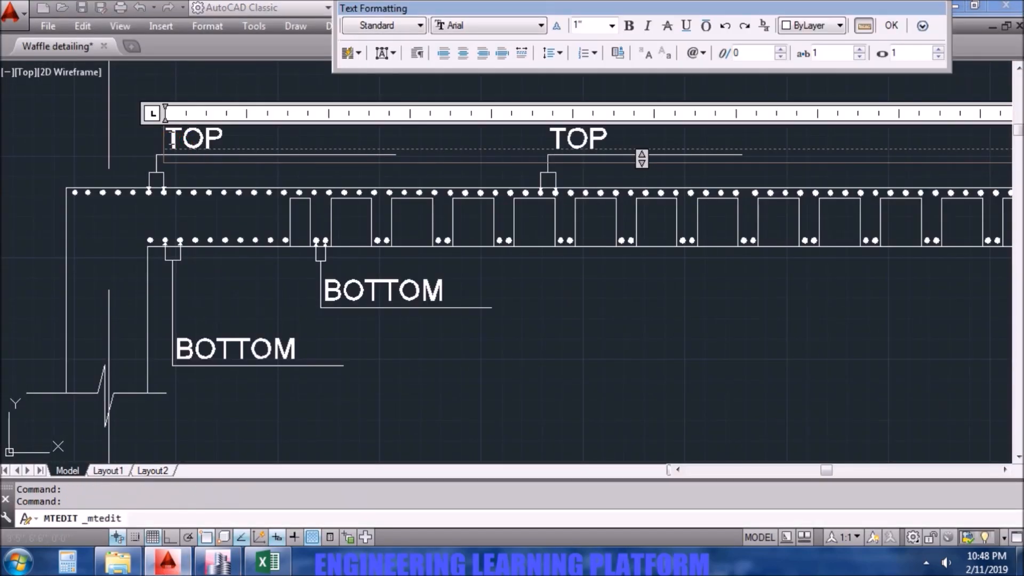
pyautogui.write('#')
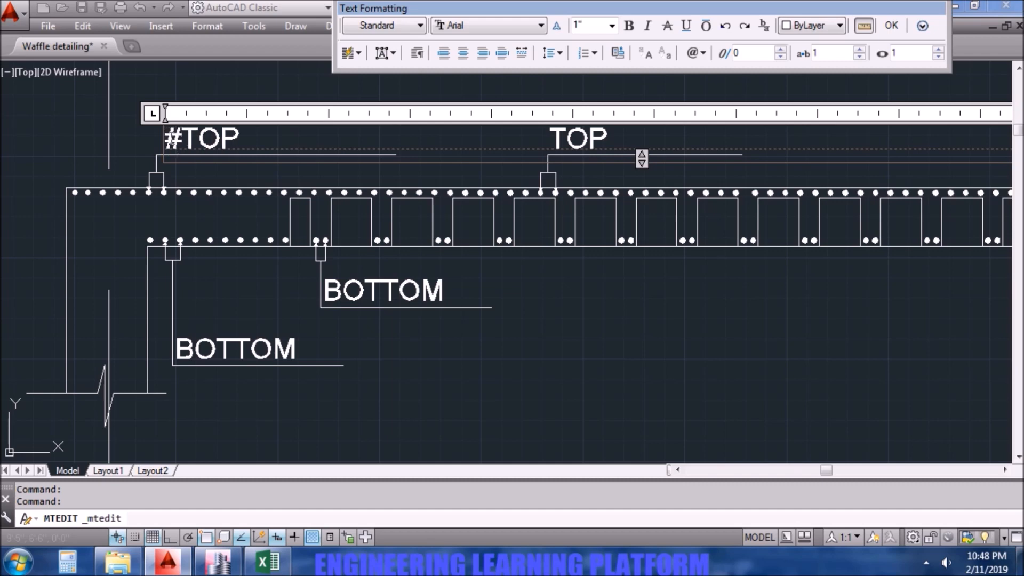
pyautogui.write('8@')
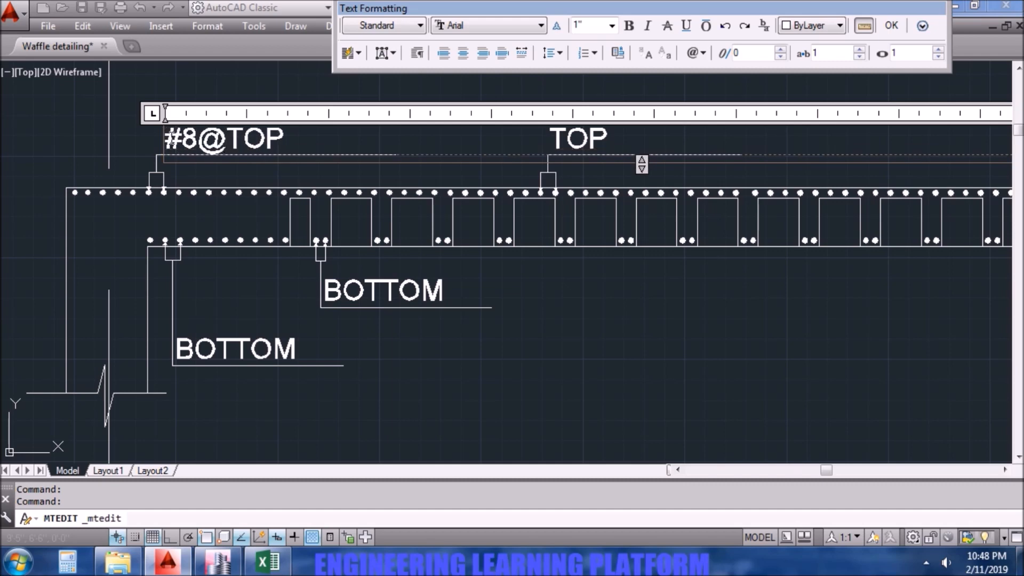
pyautogui.write('4"')
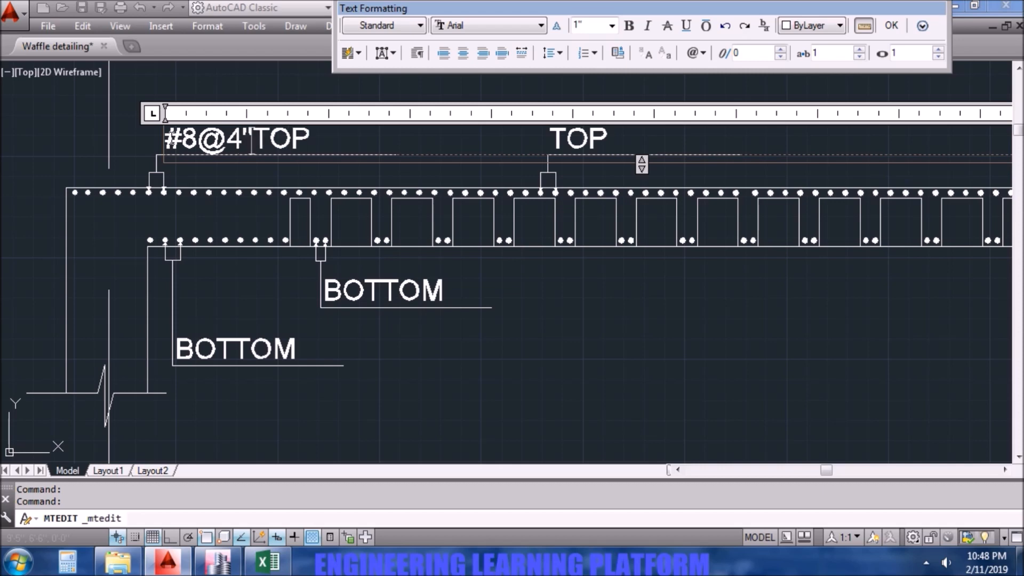
pyautogui.write('C/C')
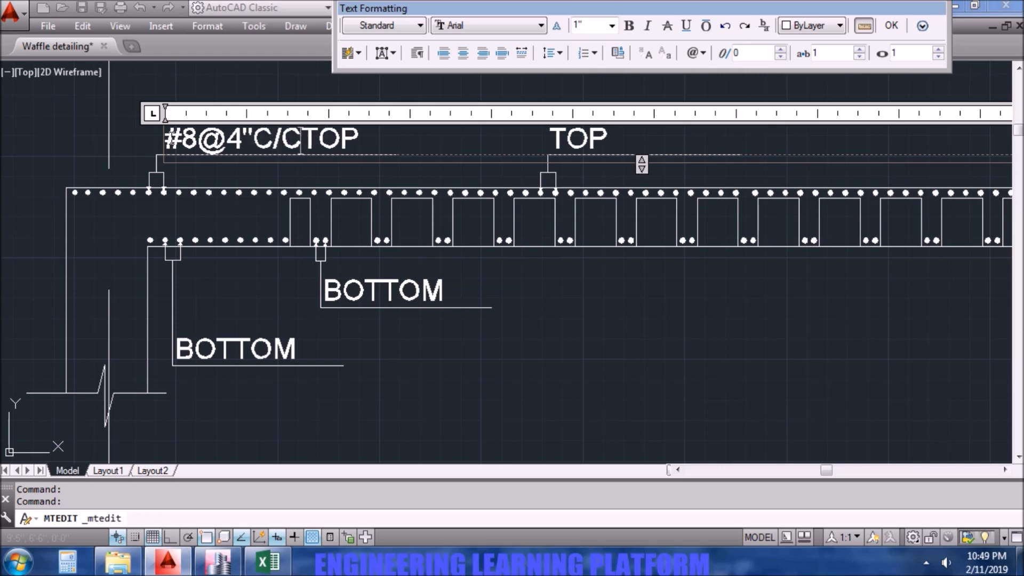
pyautogui.write(' d')
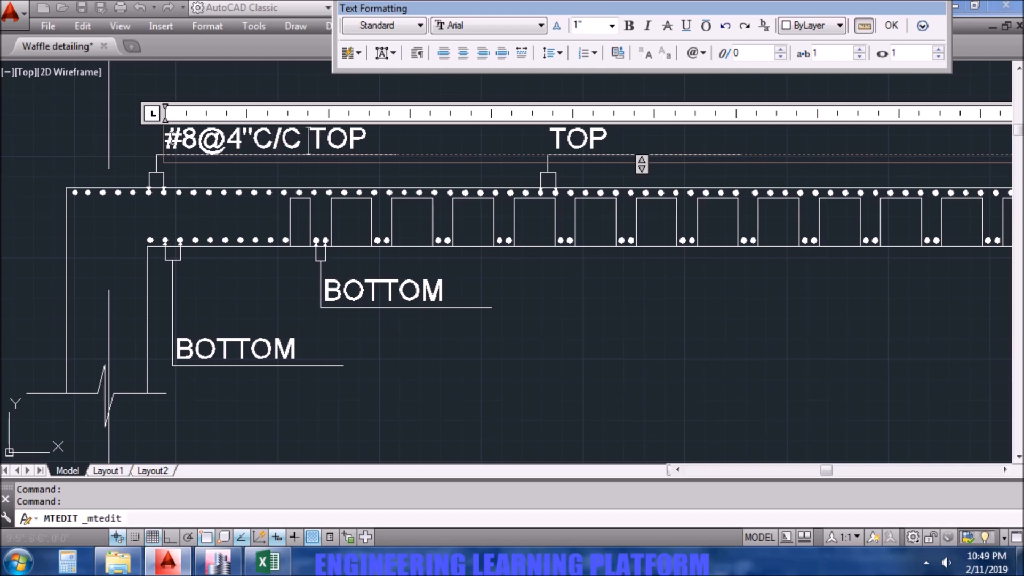
pyautogui.press('BackSpace')
pyautogui.write('DROP')
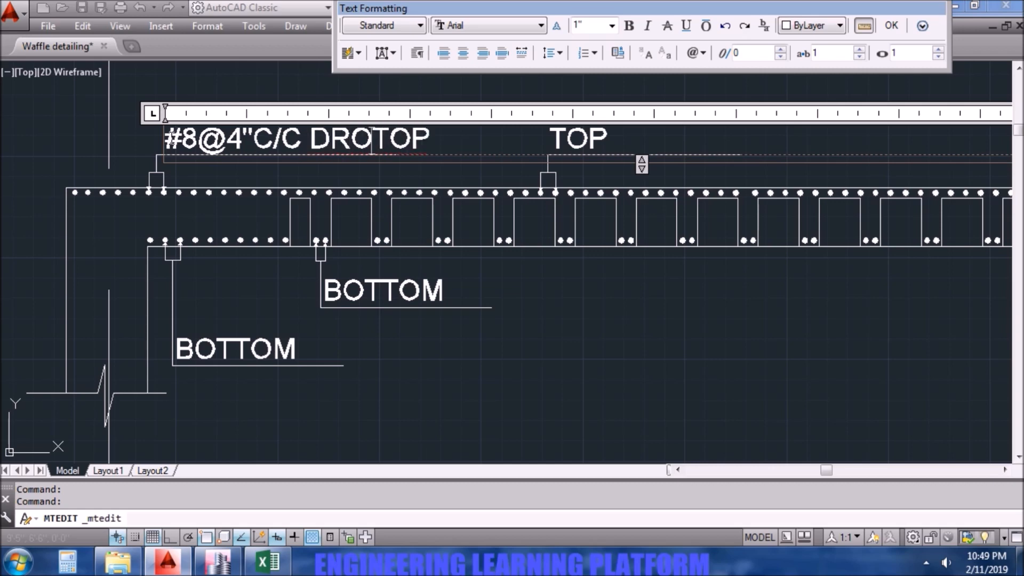
pyautogui.click(511, 428)
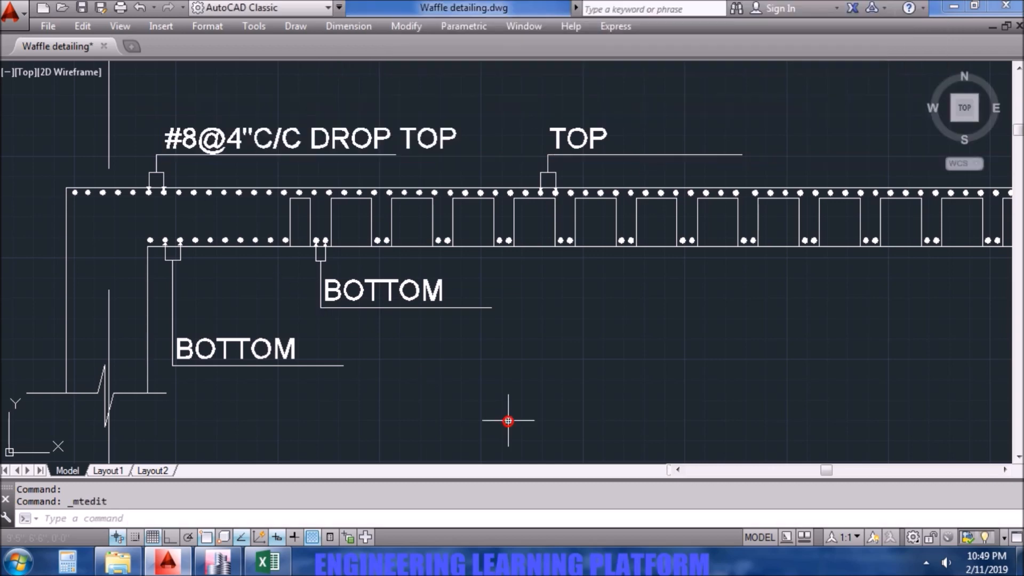
# Compare the unlabelled rib bars in Section A-A with the Layer B top reinforcement strips in ETABS.
pyautogui.scroll(-2, 533, 378)
pyautogui.moveTo(609, 395); pyautogui.dragTo(473, 393, button='middle')
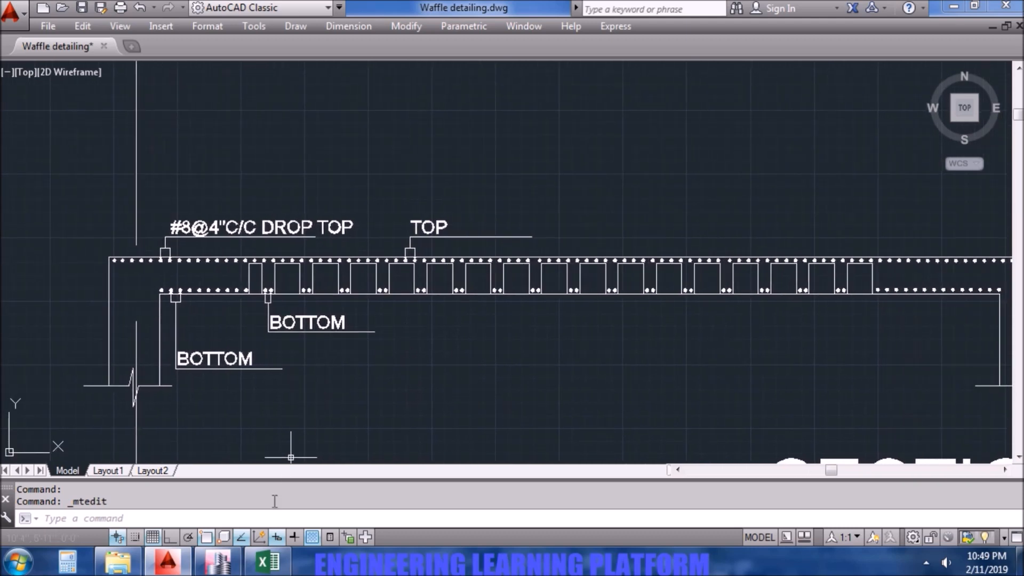
pyautogui.moveTo(272, 571)
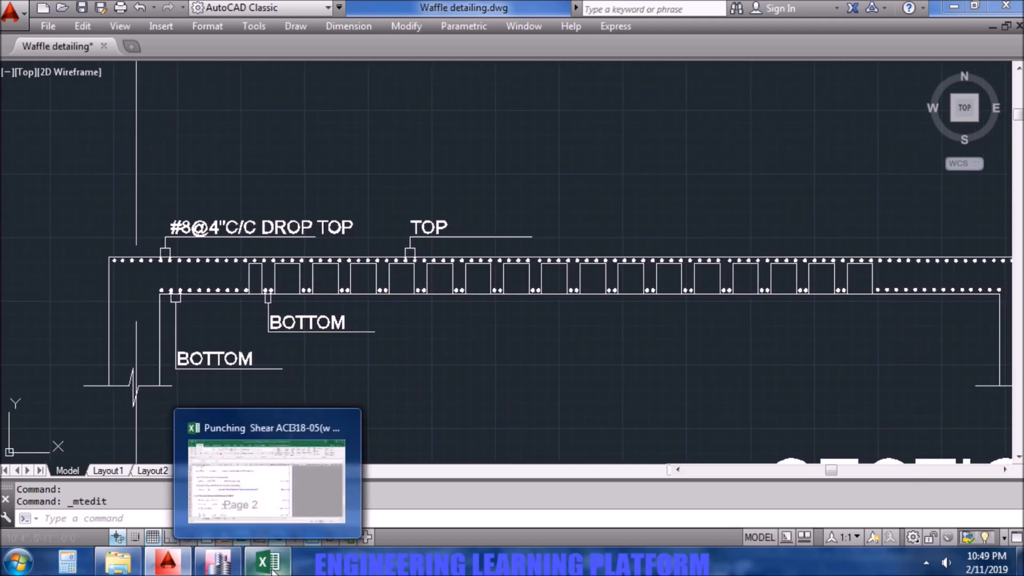
pyautogui.click(216, 562)
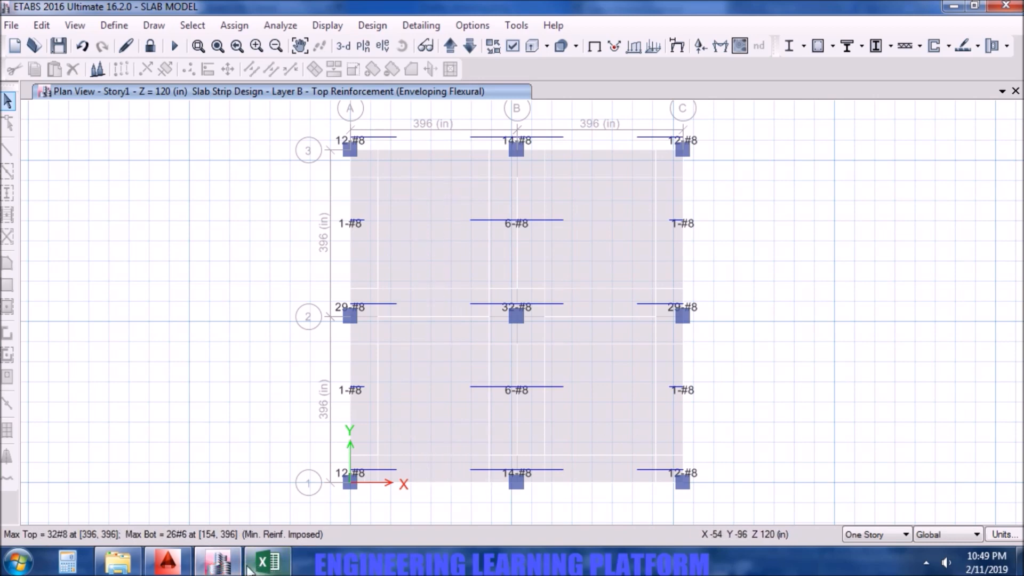
pyautogui.click(171, 564)
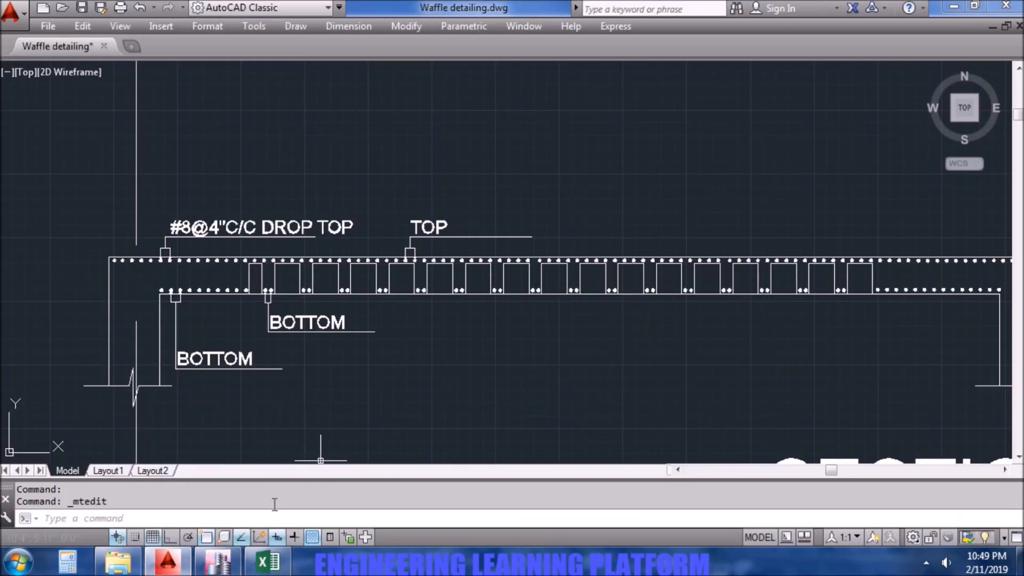
# Switch to ETABS and set the top bar size in the slab flexural design display to #6.
pyautogui.click(218, 561)
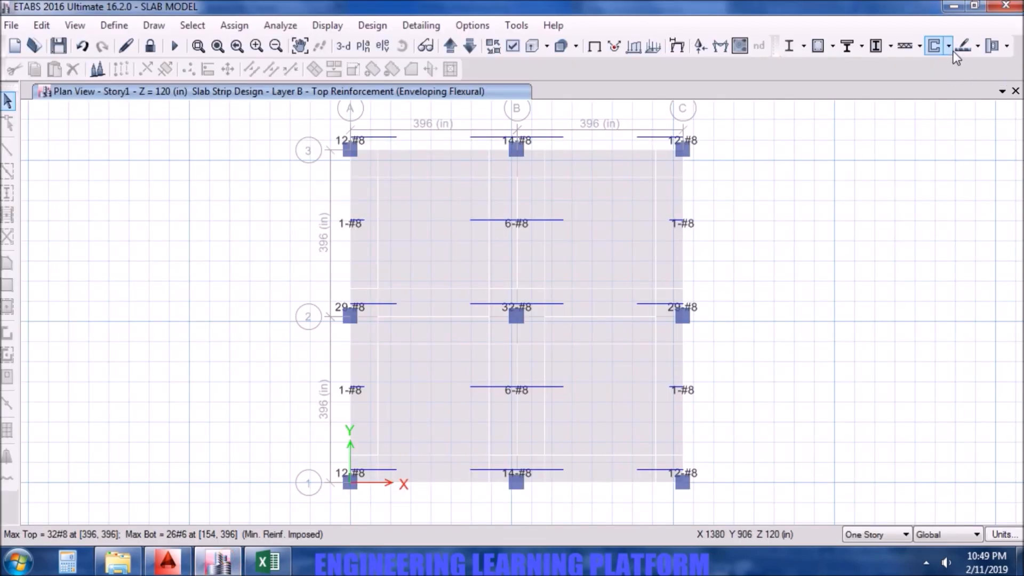
pyautogui.click(977, 45)
pyautogui.click(918, 237)
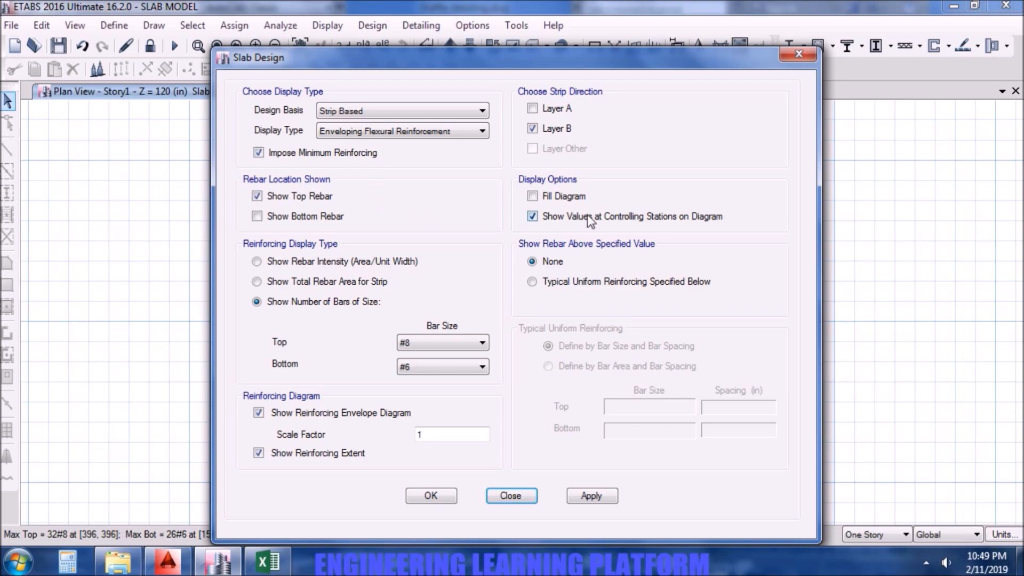
pyautogui.click(435, 344)
pyautogui.click(427, 402)
pyautogui.click(579, 495)
pyautogui.click(450, 496)
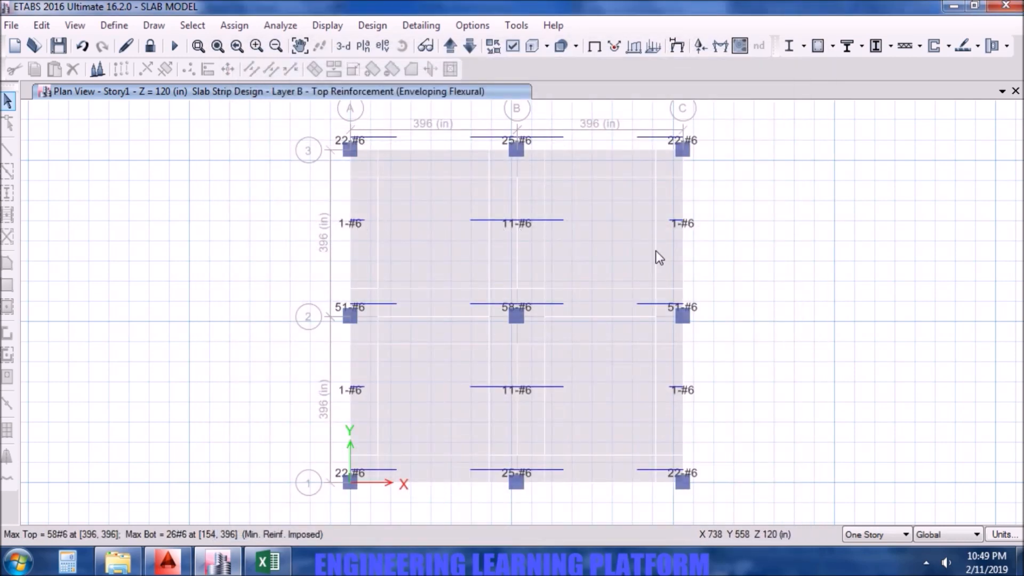
# Read the top bars of the middle strip between grids 1 and 2, and divide 198 by 11 in the calculator.
pyautogui.click(515, 400)
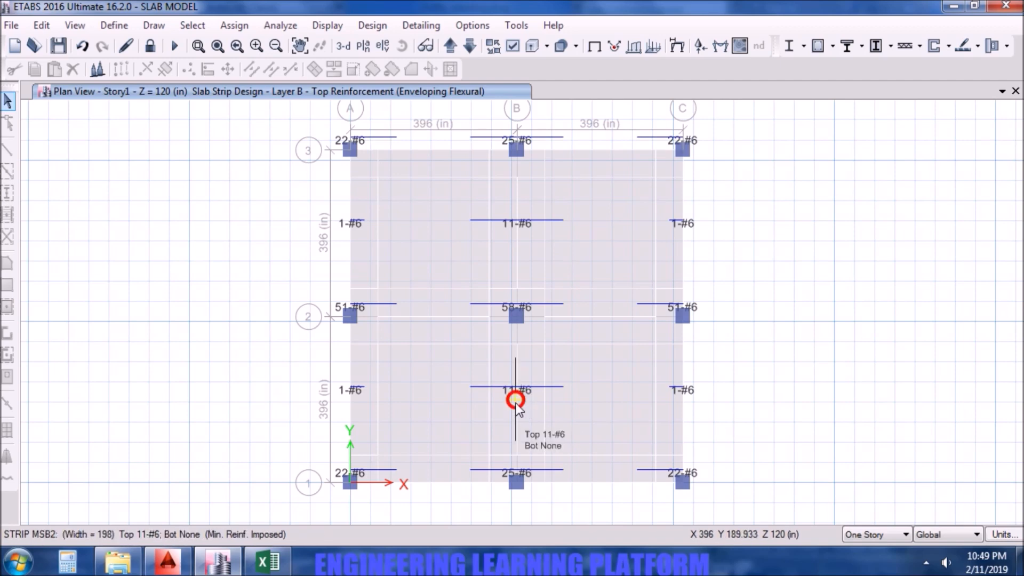
pyautogui.click(68, 560)
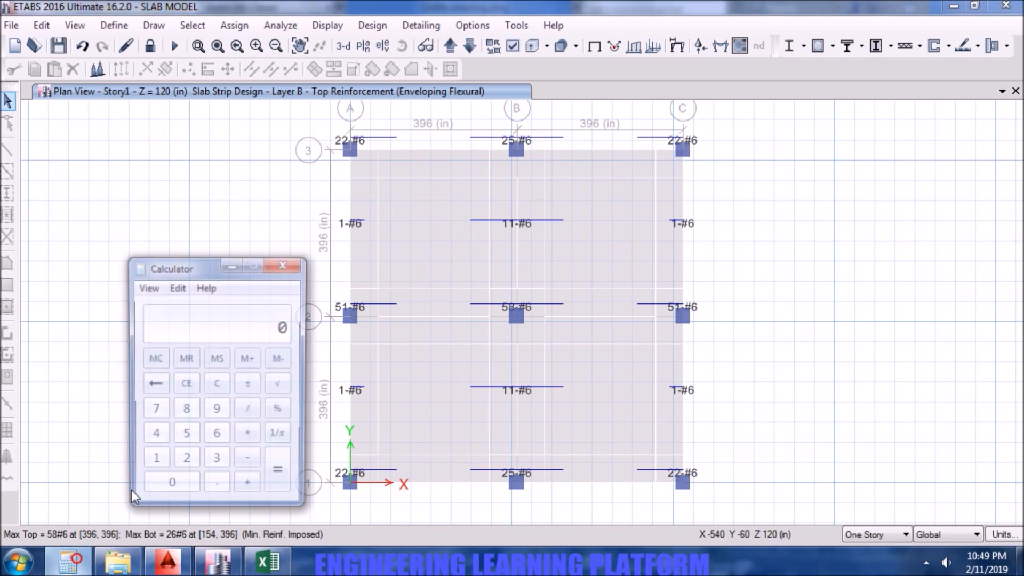
pyautogui.click(153, 461)
pyautogui.click(217, 410)
pyautogui.click(185, 411)
pyautogui.click(249, 411)
pyautogui.click(156, 462)
pyautogui.click(155, 462)
pyautogui.click(279, 463)
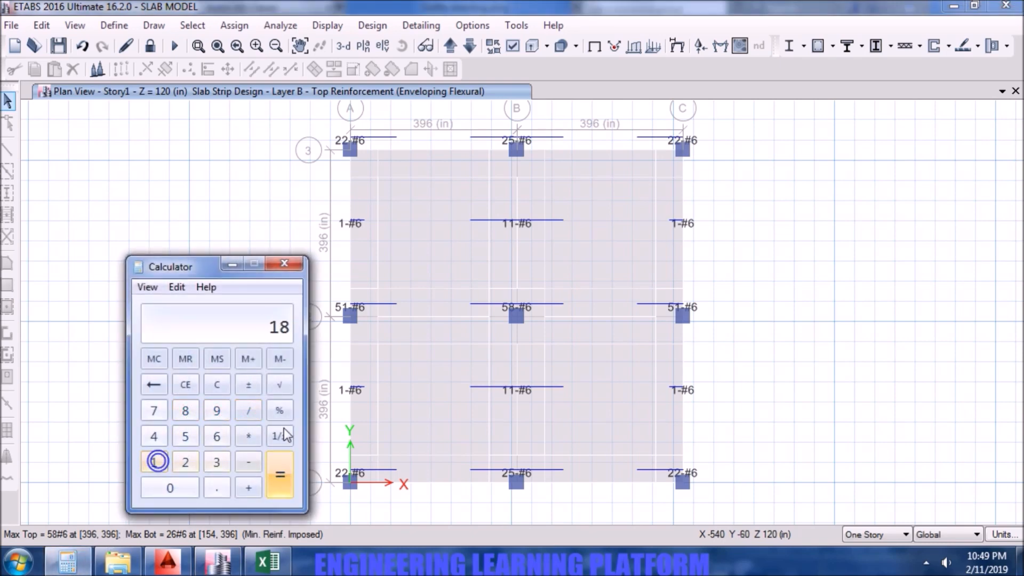
pyautogui.click(290, 264)
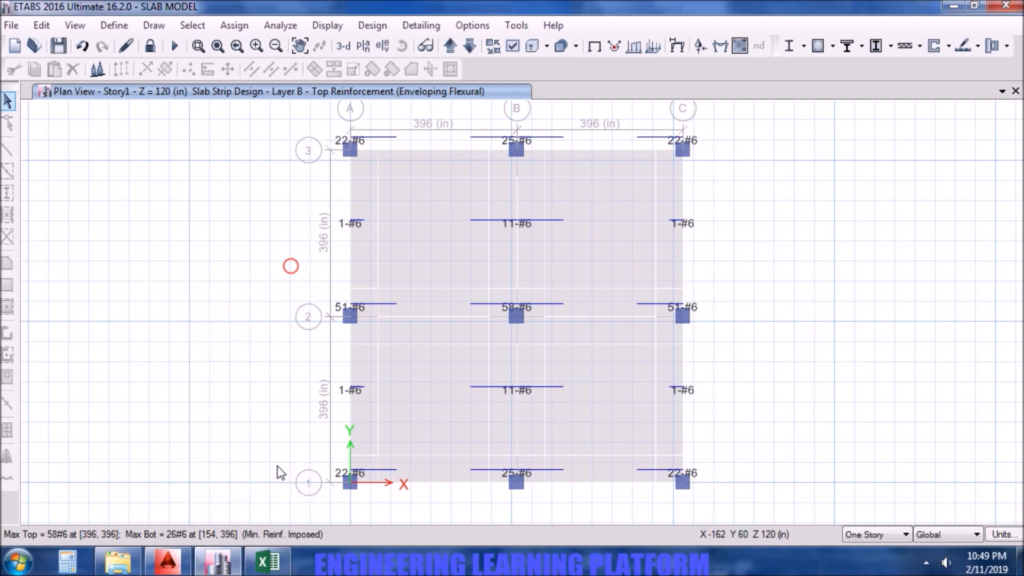
# Switch to AutoCAD and edit the TOP label above Section A-A's ribs to read #6@18"C/C TOP.
pyautogui.click(167, 561)
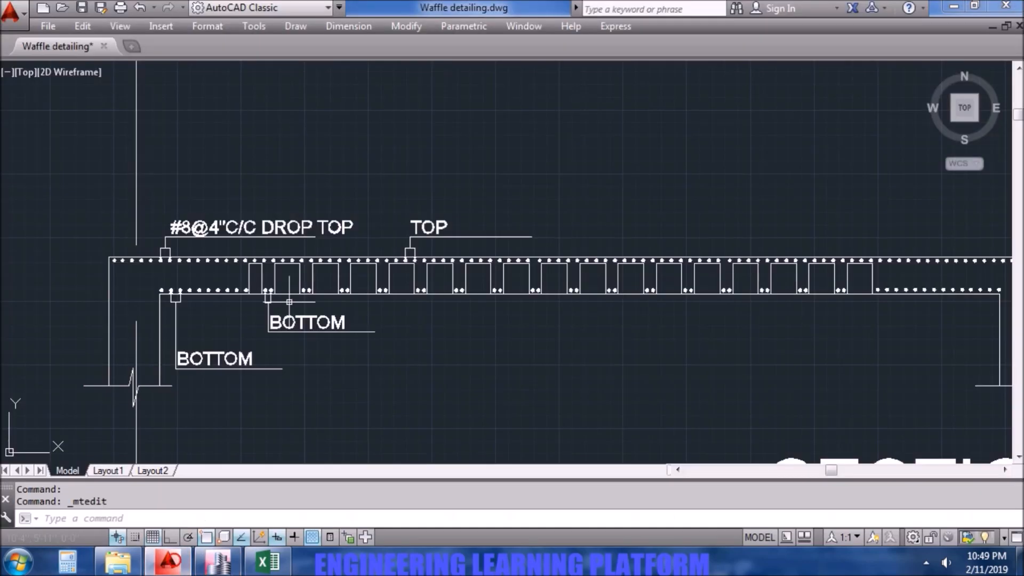
pyautogui.doubleClick(435, 228)
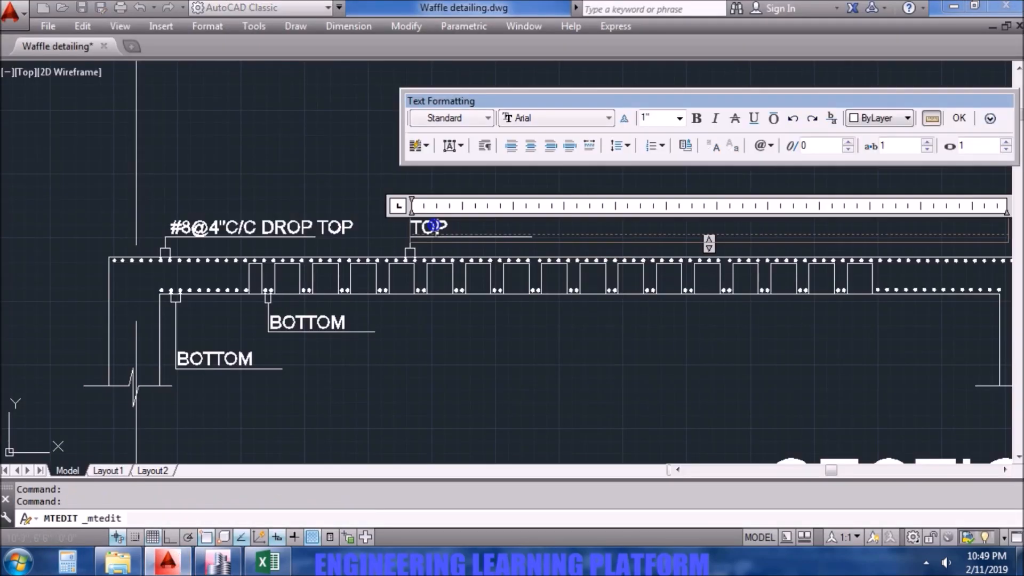
pyautogui.write('#')
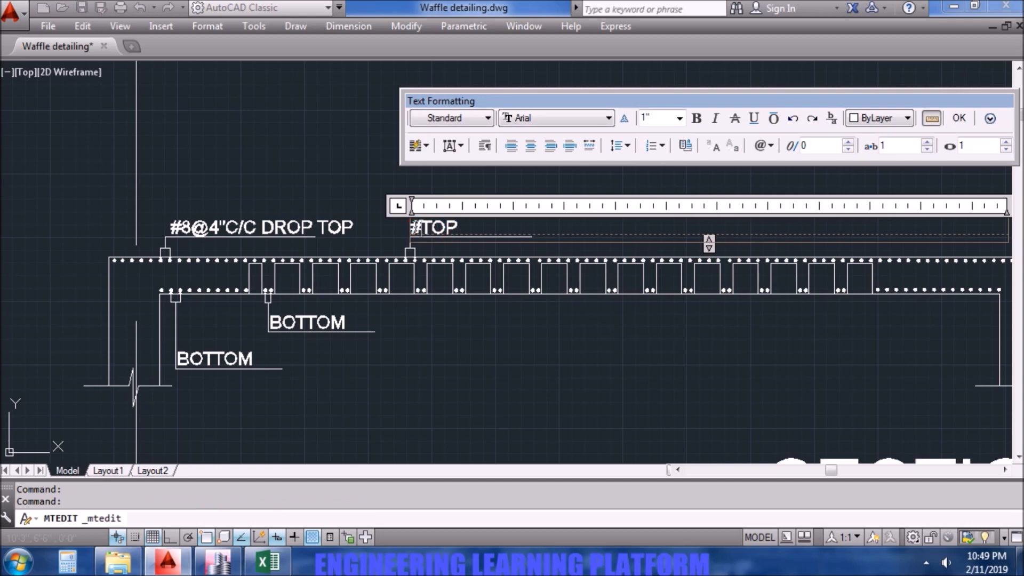
pyautogui.write('6@')
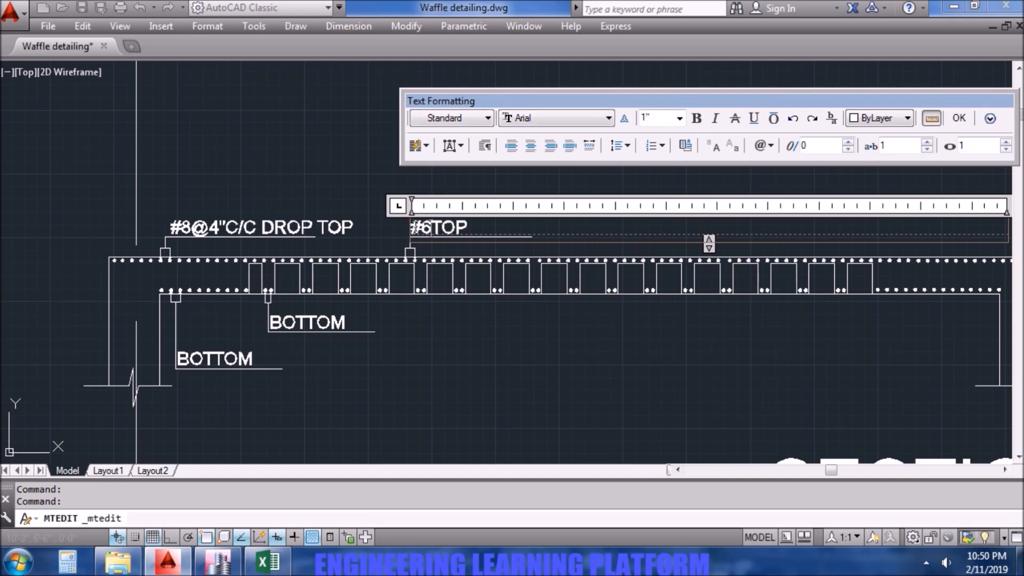
pyautogui.write('18')
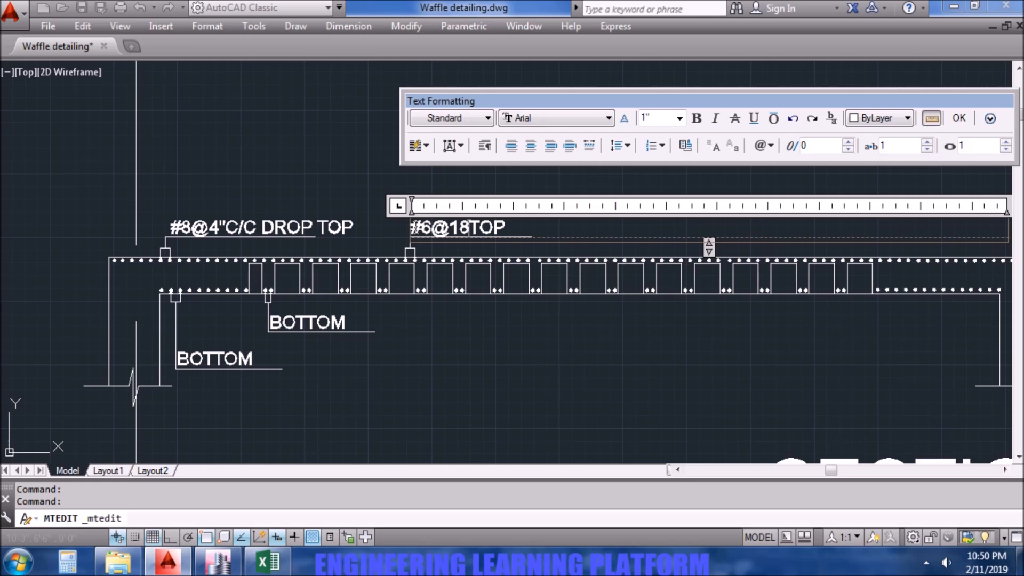
pyautogui.write('"C/C')
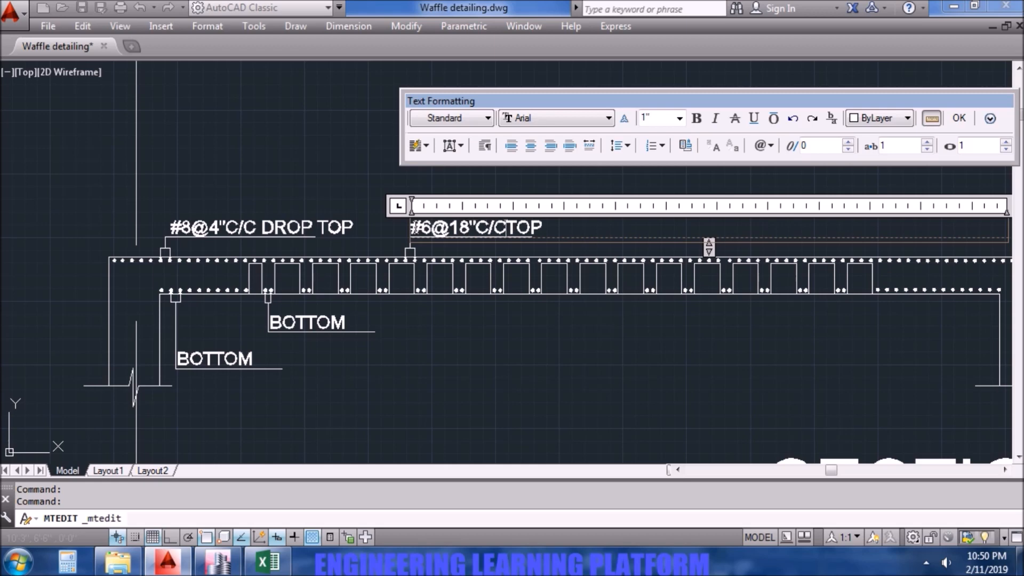
pyautogui.click(389, 294)
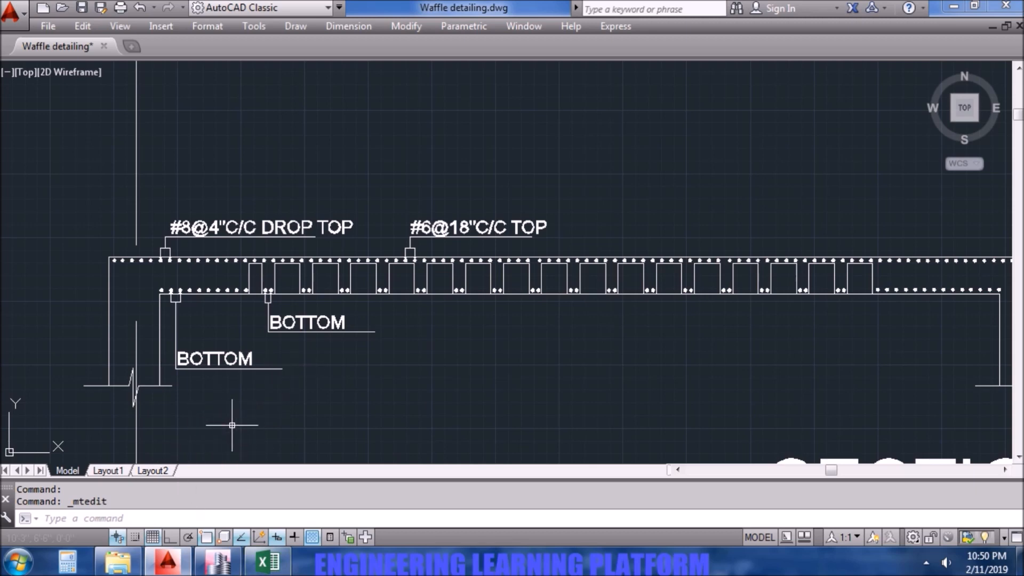
# Switch to ETABS and change the slab flexural design display from top rebar to bottom rebar for Layer B.
pyautogui.scroll(-2, 244, 418)
pyautogui.moveTo(256, 425); pyautogui.dragTo(231, 369, button='middle')
pyautogui.moveTo(216, 559)
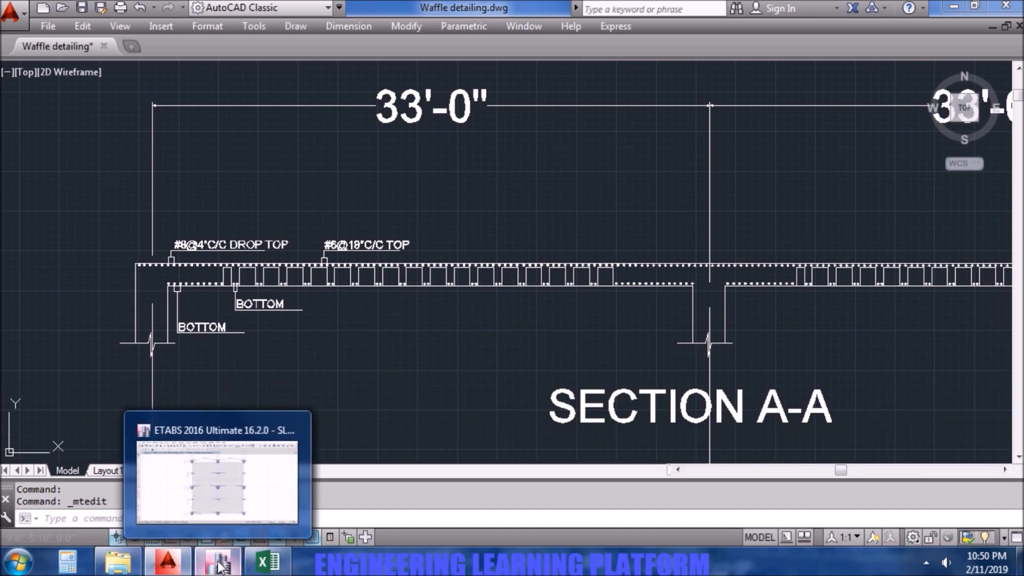
pyautogui.click(277, 440)
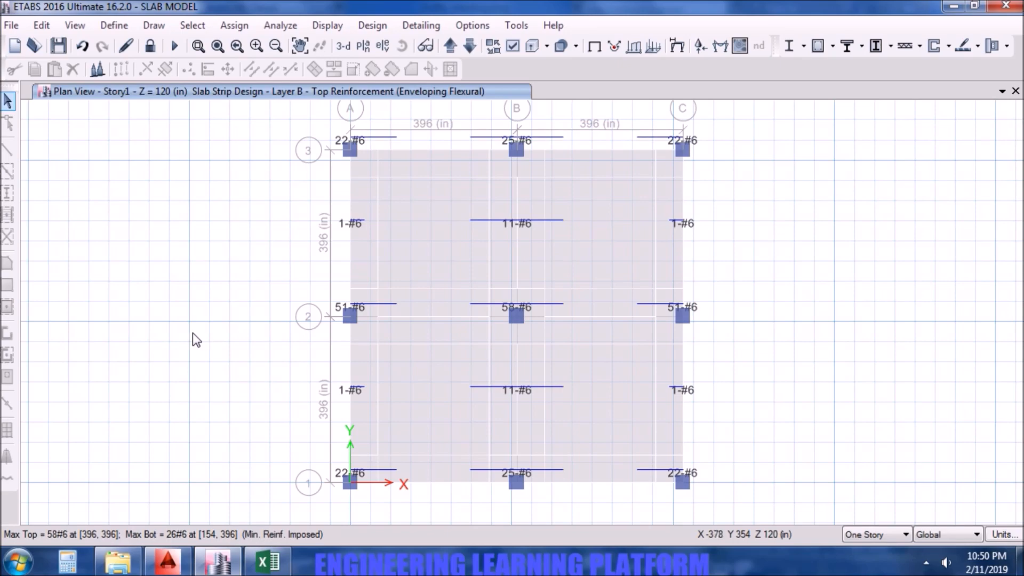
pyautogui.click(977, 46)
pyautogui.click(924, 242)
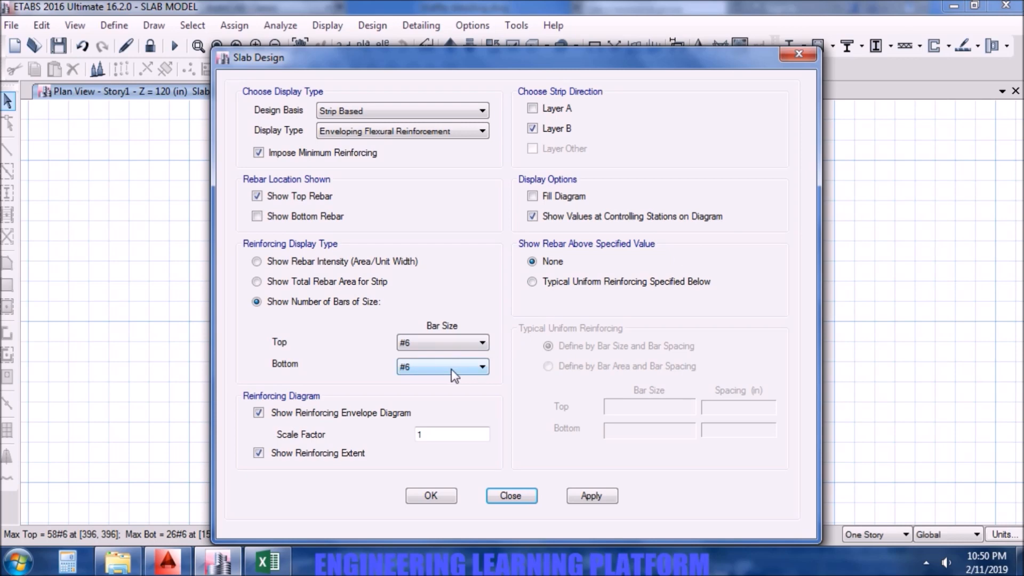
pyautogui.click(303, 216)
pyautogui.click(304, 196)
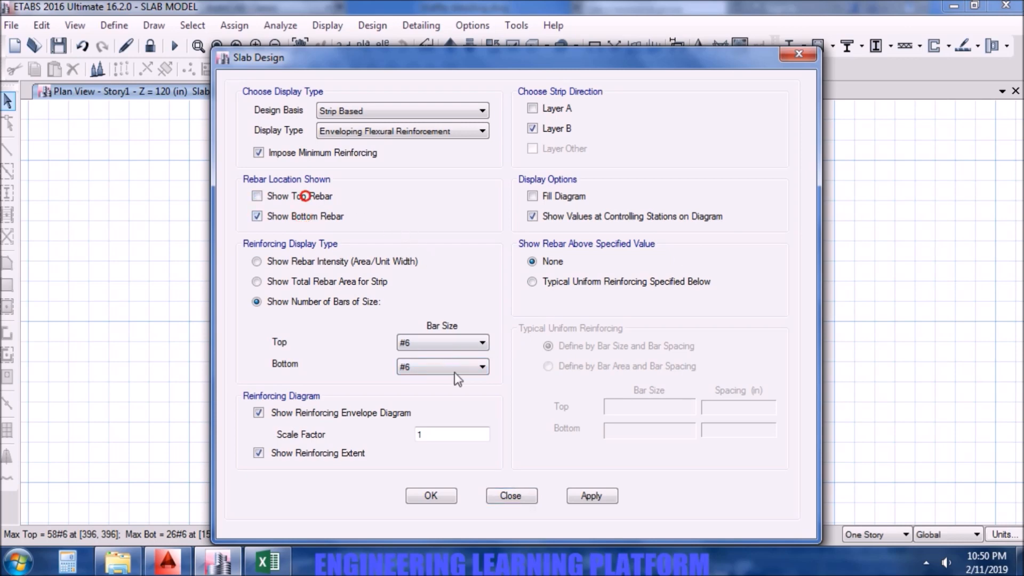
pyautogui.click(584, 497)
pyautogui.click(431, 495)
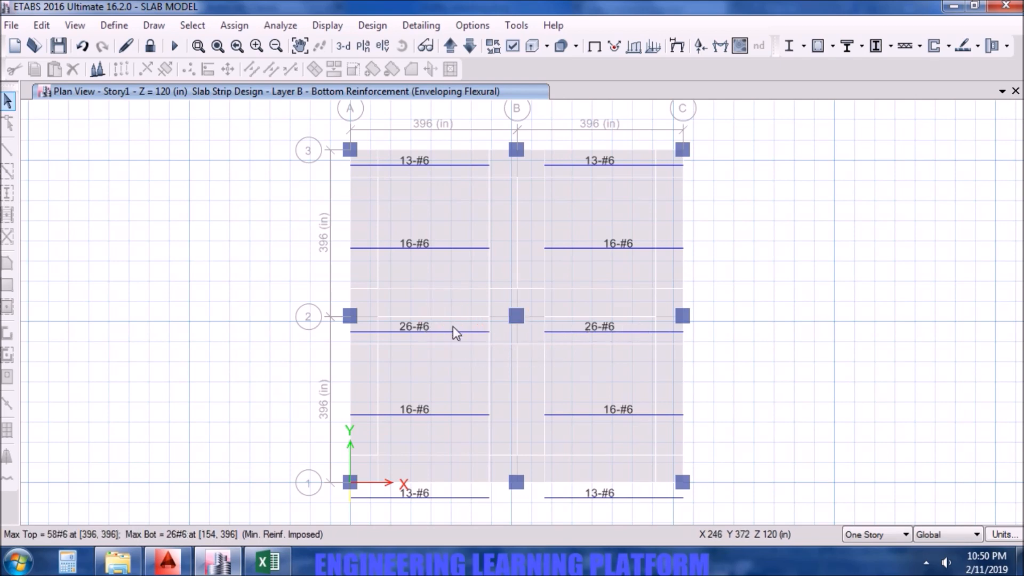
# Read the bottom bars of the column strip along grid 2, and divide 198 by 26 in the calculator.
pyautogui.click(426, 318)
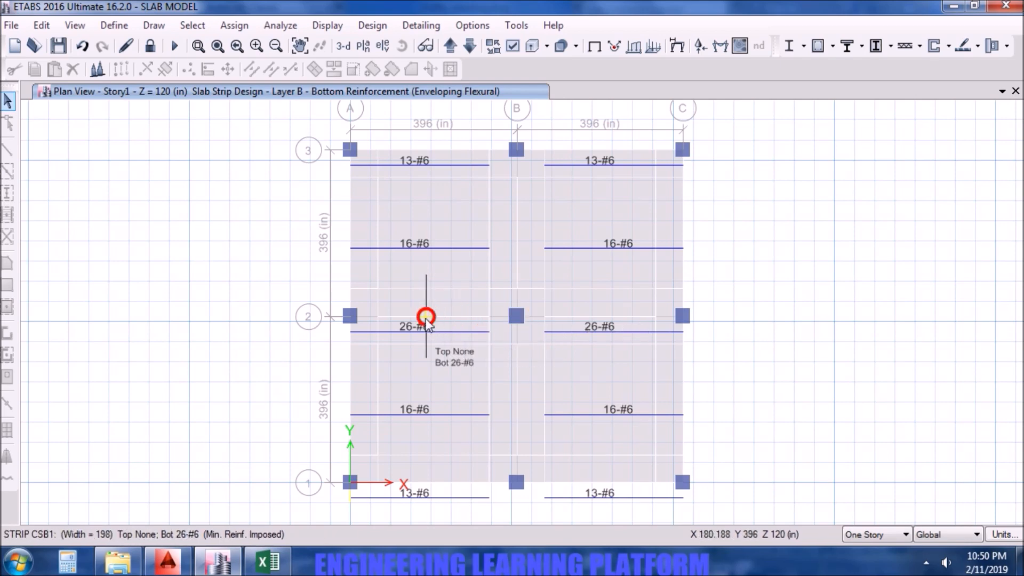
pyautogui.click(60, 560)
pyautogui.click(213, 410)
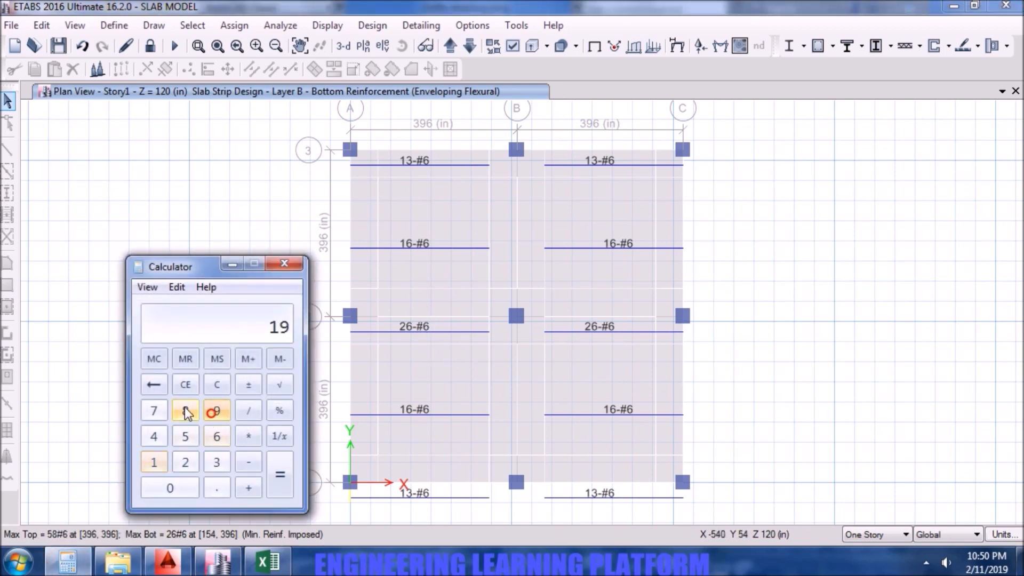
pyautogui.click(192, 461)
pyautogui.click(213, 437)
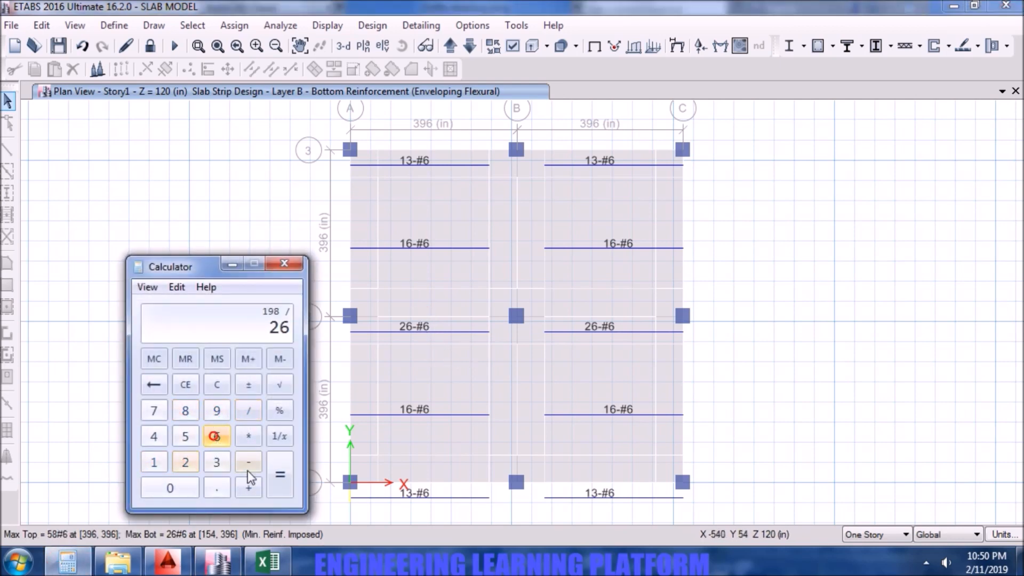
pyautogui.click(280, 478)
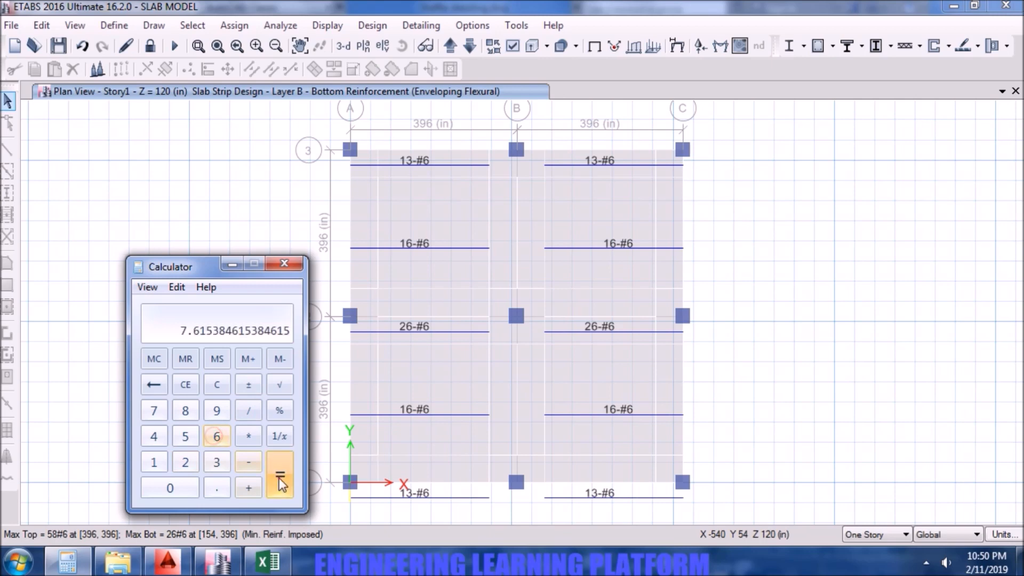
pyautogui.click(278, 265)
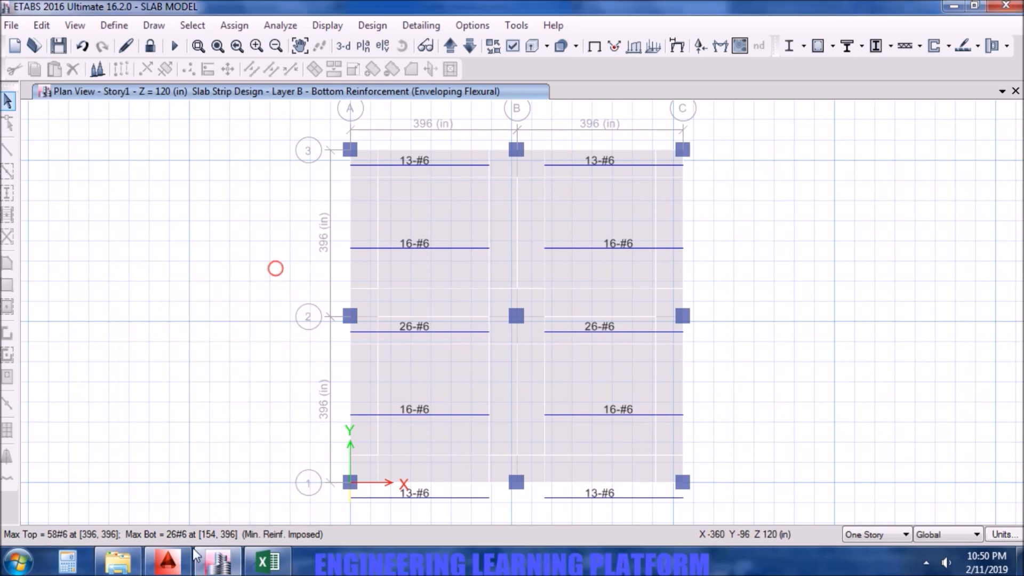
# Switch to AutoCAD and edit the BOTTOM label of the drop's bottom bars in Section A-A to read #6@7"C/C BOTTOM.
pyautogui.click(182, 564)
pyautogui.scroll(5, 177, 337)
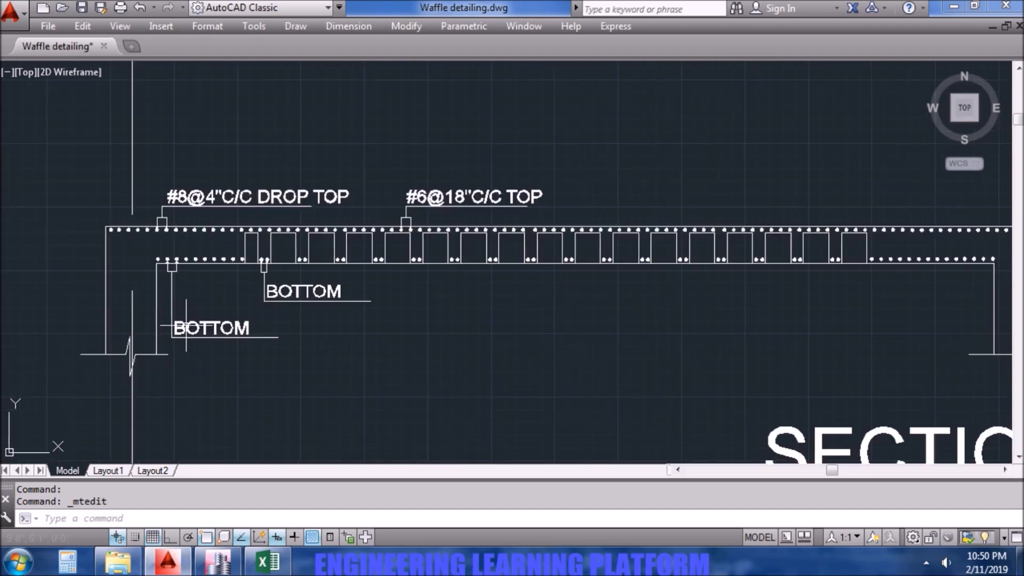
pyautogui.click(168, 338)
pyautogui.doubleClick(162, 325)
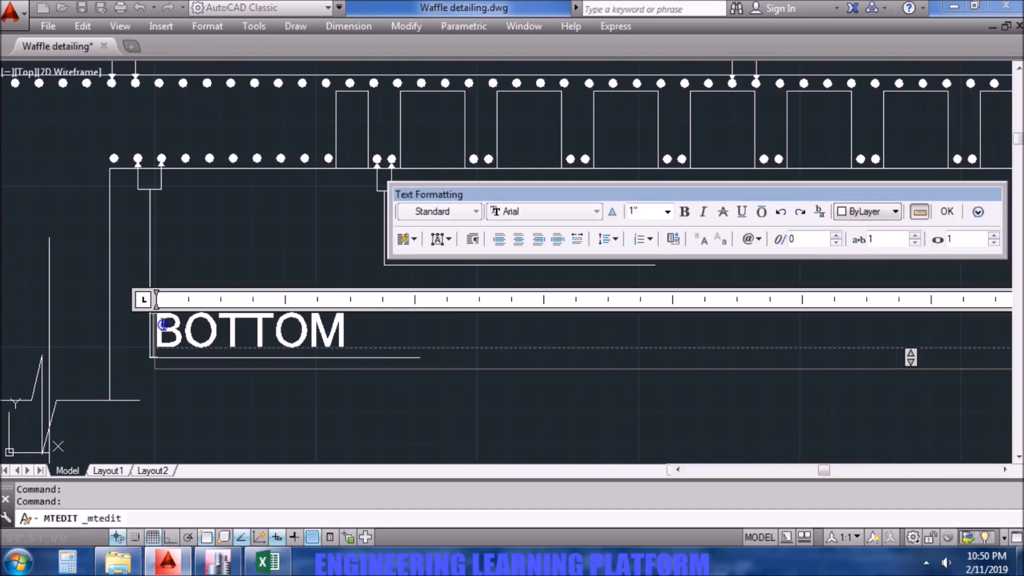
pyautogui.write('#')
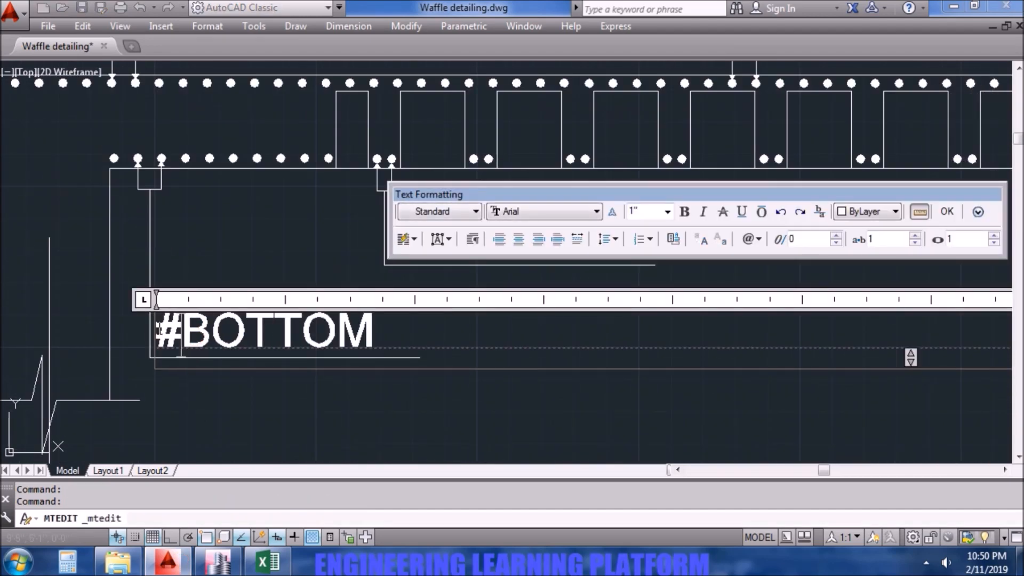
pyautogui.write('6@')
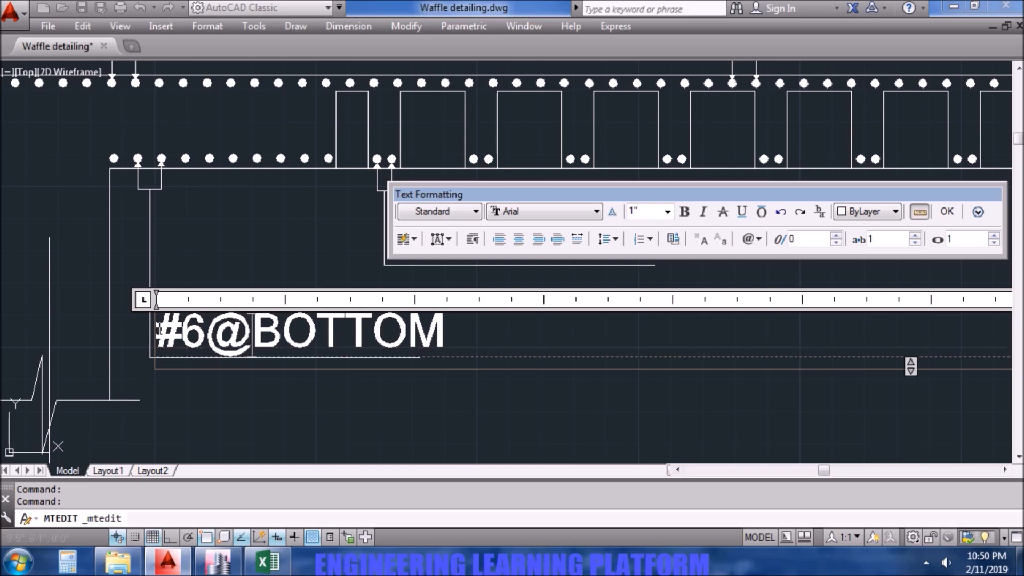
pyautogui.write('7"C/C')
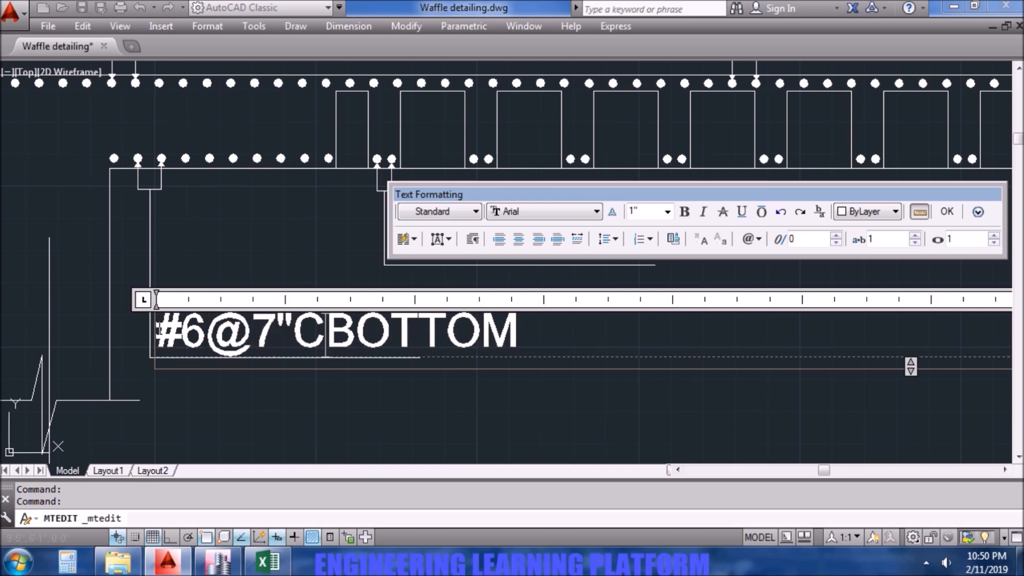
pyautogui.click(258, 400)
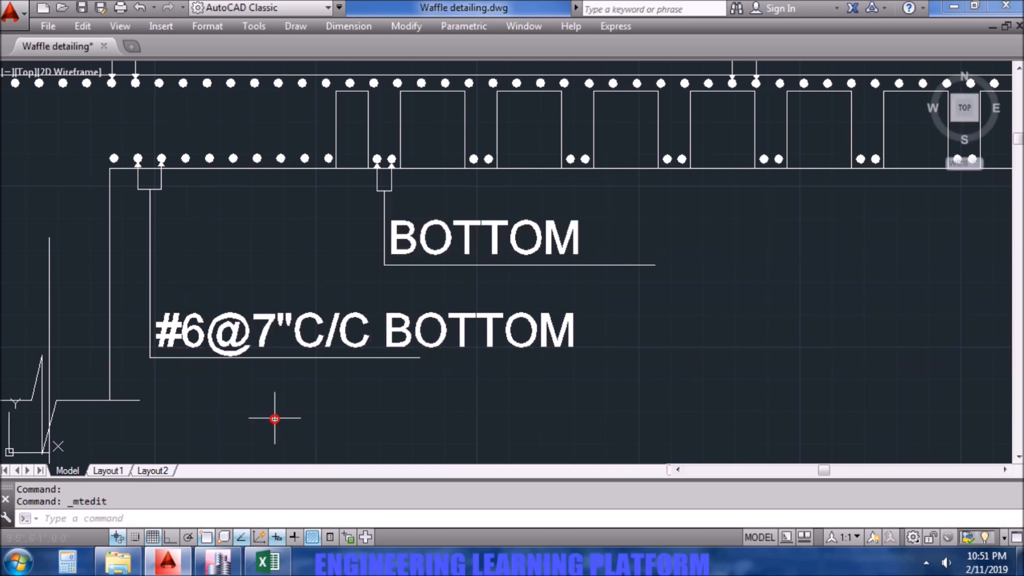
# Subtract 11 from 33 in the calculator and divide the result by 11 for Section A-A's ribs.
pyautogui.scroll(-1, 278, 415)
pyautogui.scroll(-1, 583, 297)
pyautogui.moveTo(788, 338); pyautogui.dragTo(560, 341, button='middle')
pyautogui.press('Escape')
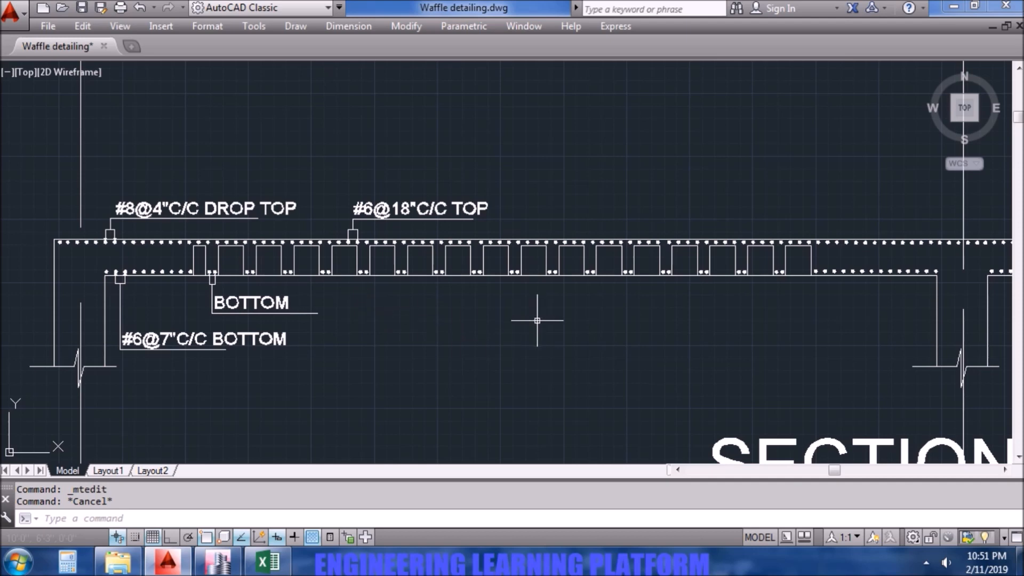
pyautogui.click(80, 564)
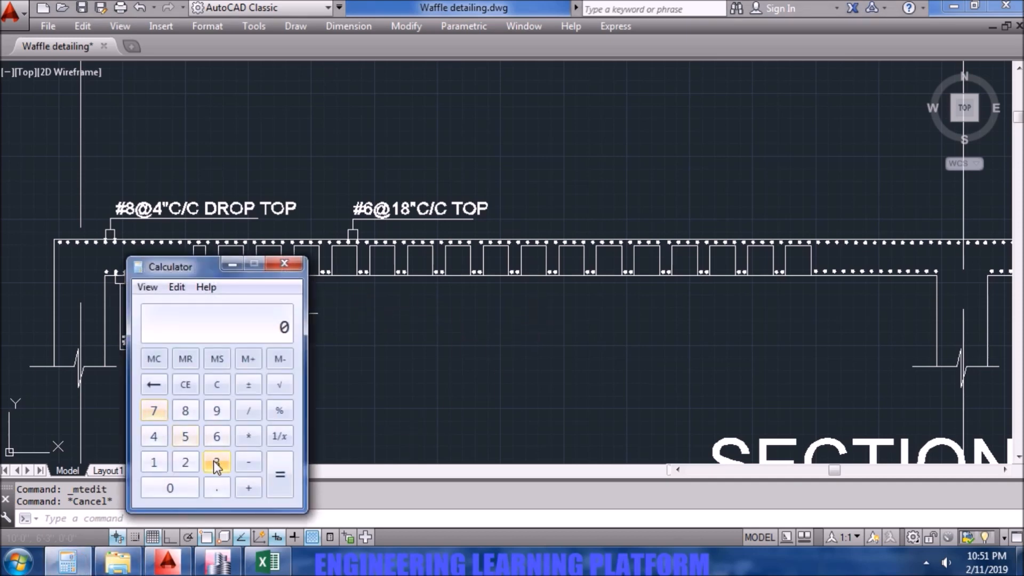
pyautogui.click(216, 464)
pyautogui.click(216, 464)
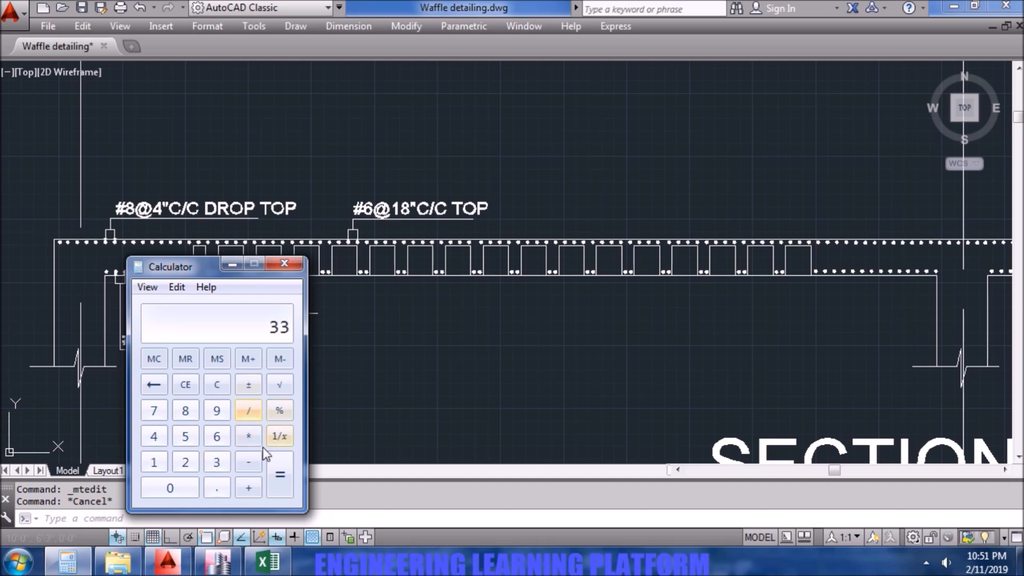
pyautogui.click(248, 462)
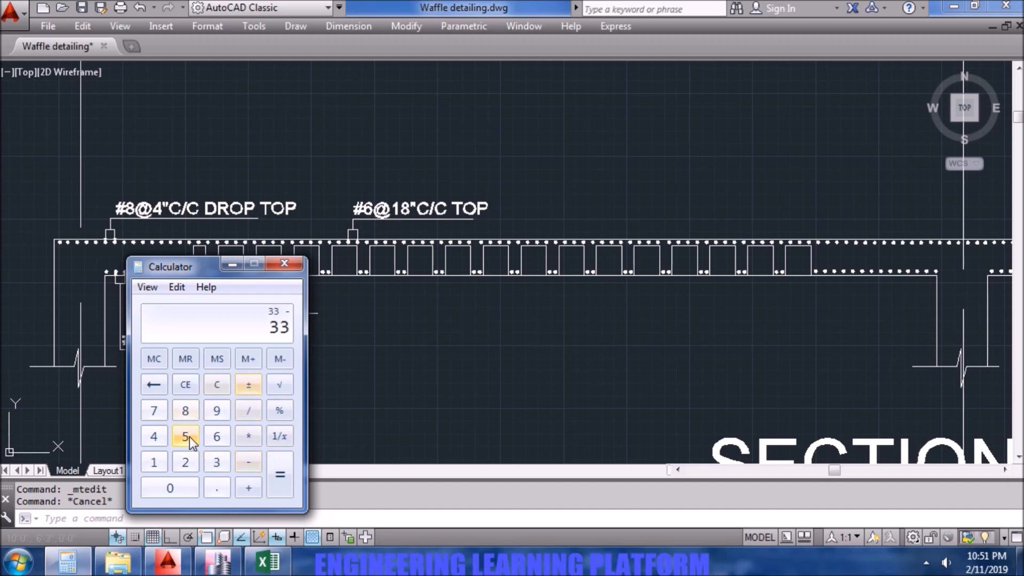
pyautogui.click(153, 462)
pyautogui.click(154, 462)
pyautogui.click(278, 472)
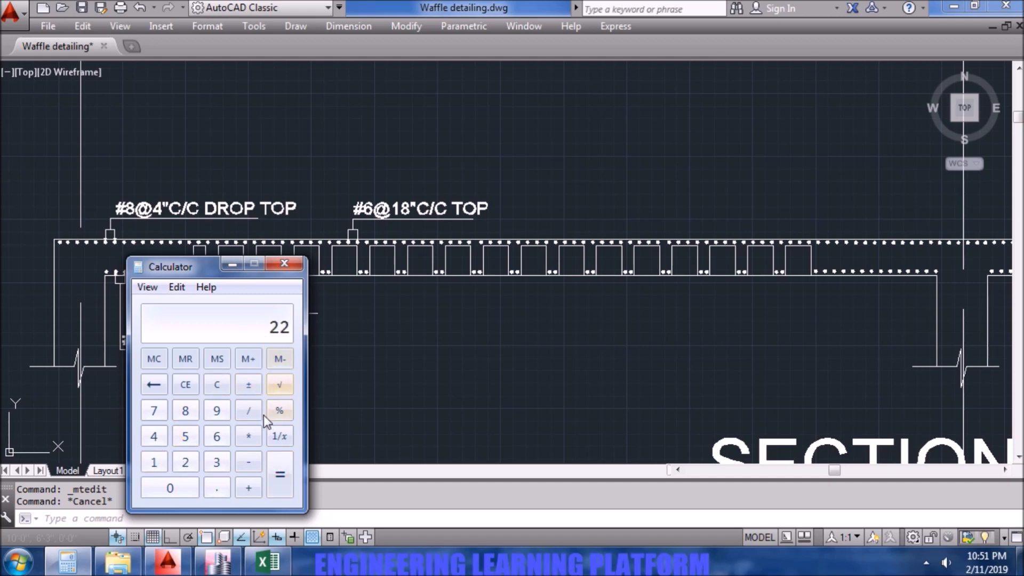
pyautogui.click(251, 412)
pyautogui.click(154, 462)
pyautogui.click(154, 462)
pyautogui.click(279, 479)
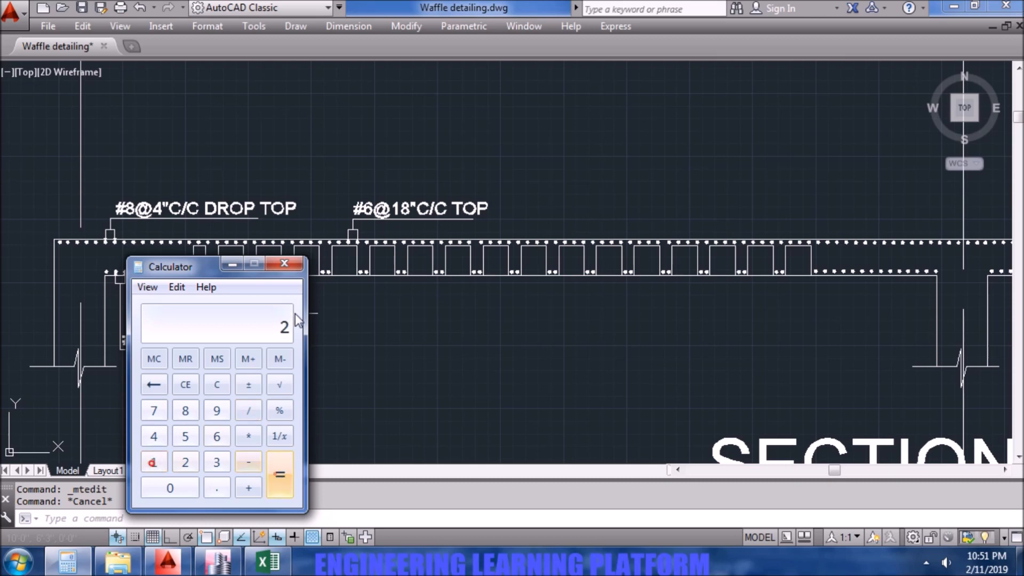
pyautogui.click(283, 264)
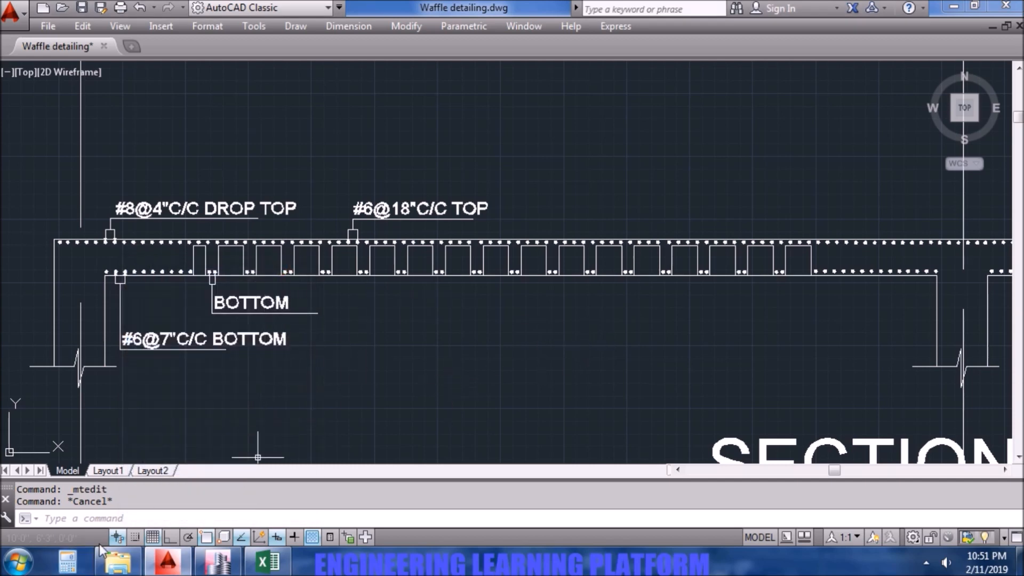
# Recalculate for the ribs by subtracting 11 from 33 in the calculator and dividing the result by 2.
pyautogui.click(68, 561)
pyautogui.click(214, 462)
pyautogui.click(214, 462)
pyautogui.click(255, 462)
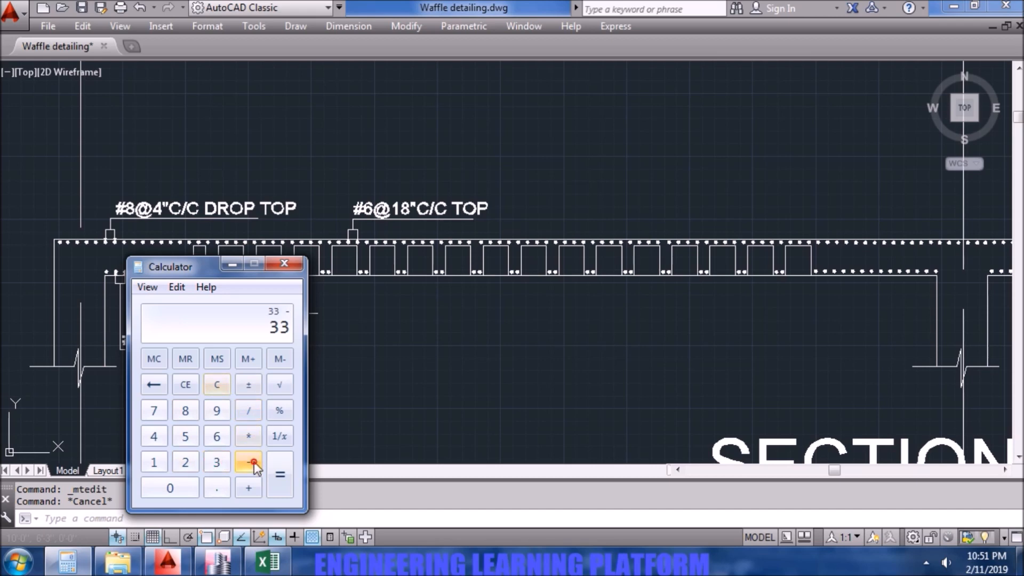
pyautogui.click(158, 463)
pyautogui.click(159, 463)
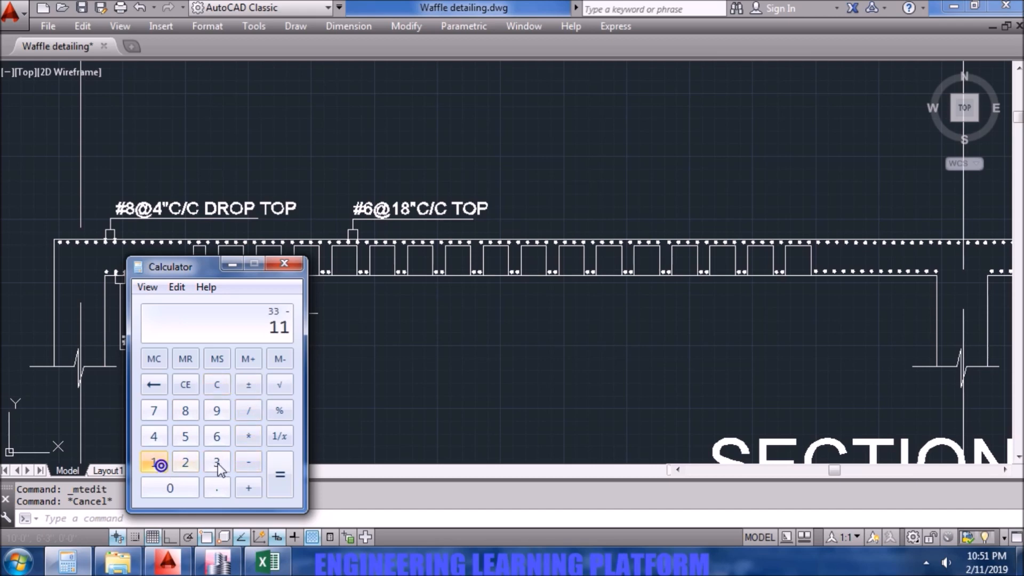
pyautogui.click(275, 474)
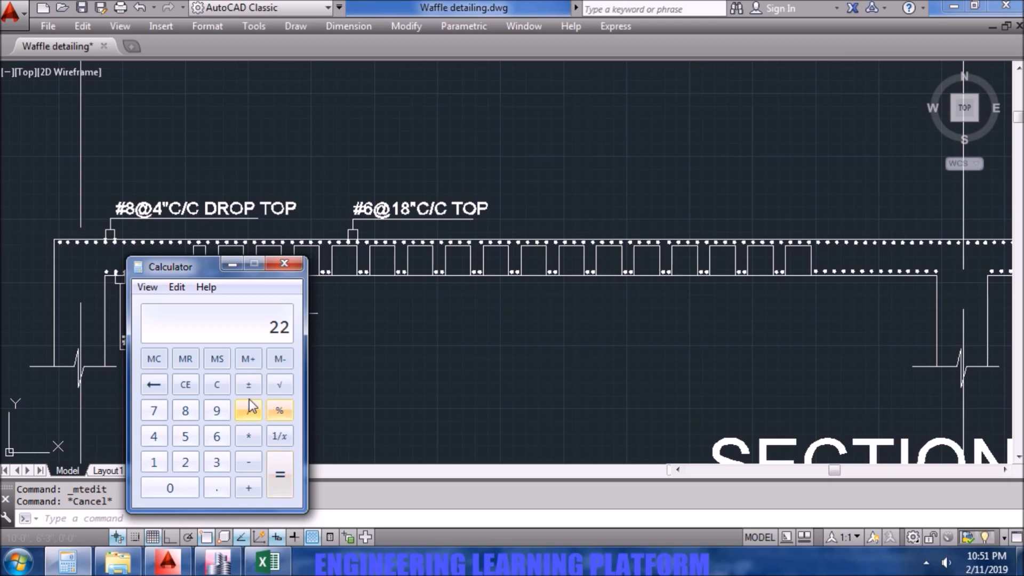
pyautogui.click(250, 411)
pyautogui.click(185, 462)
pyautogui.click(280, 476)
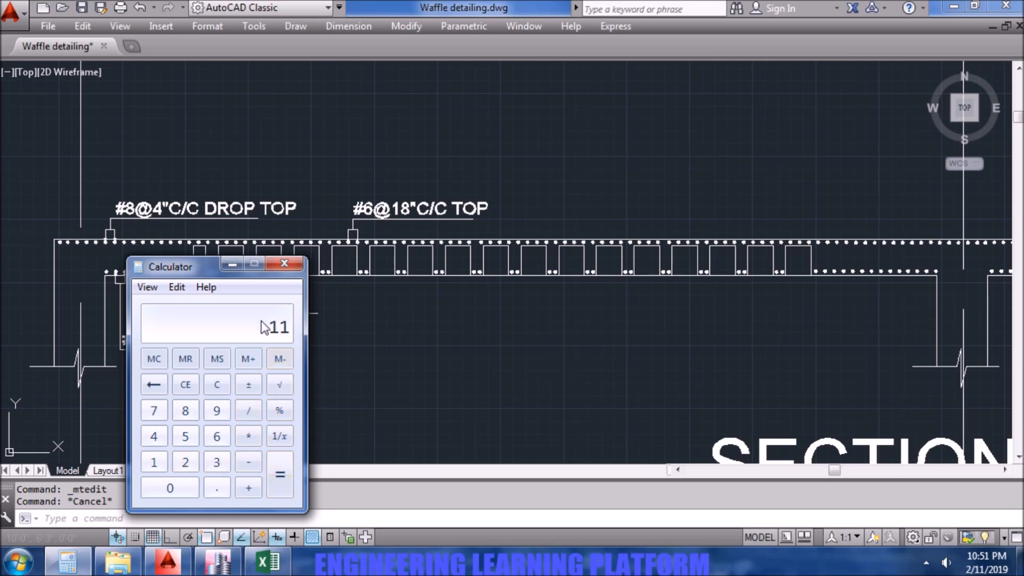
pyautogui.click(284, 264)
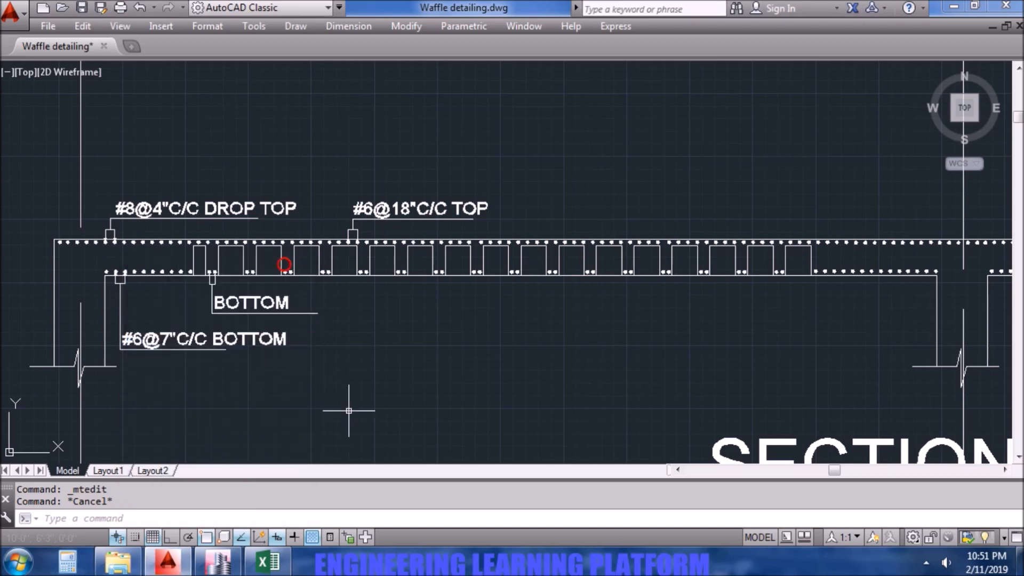
pyautogui.moveTo(365, 440)
pyautogui.mouseDown(button='middle')
pyautogui.moveTo(350, 215)
pyautogui.moveTo(354, 277)
pyautogui.mouseUp(button='middle')
pyautogui.scroll(-3, 354, 255)
pyautogui.rightClick(350, 327)
pyautogui.click(307, 299)
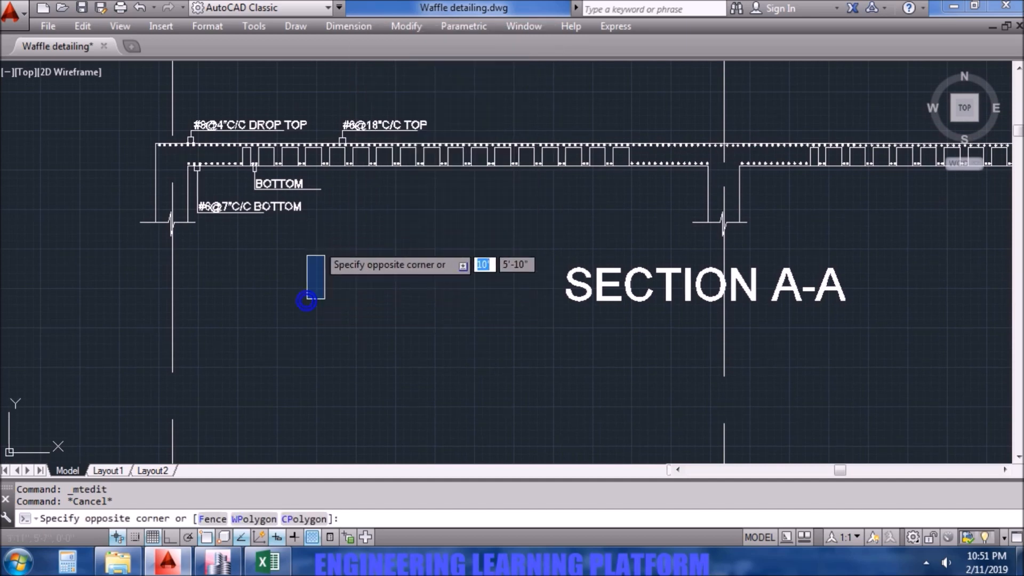
pyautogui.click(334, 281)
pyautogui.scroll(2, 258, 163)
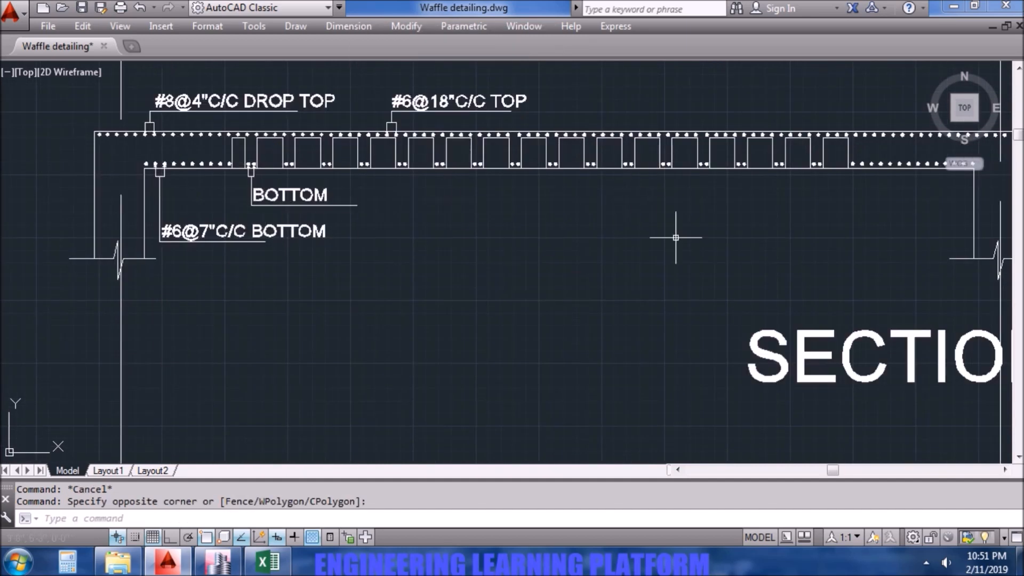
# Switch to ETABS and set the bottom bar size in the slab flexural design display to #5.
pyautogui.click(219, 561)
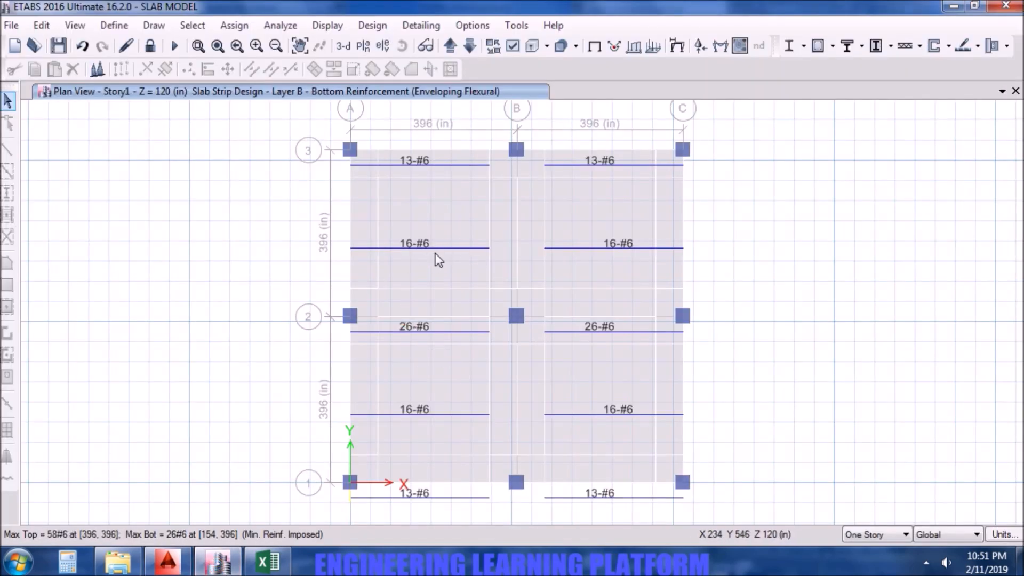
pyautogui.click(978, 44)
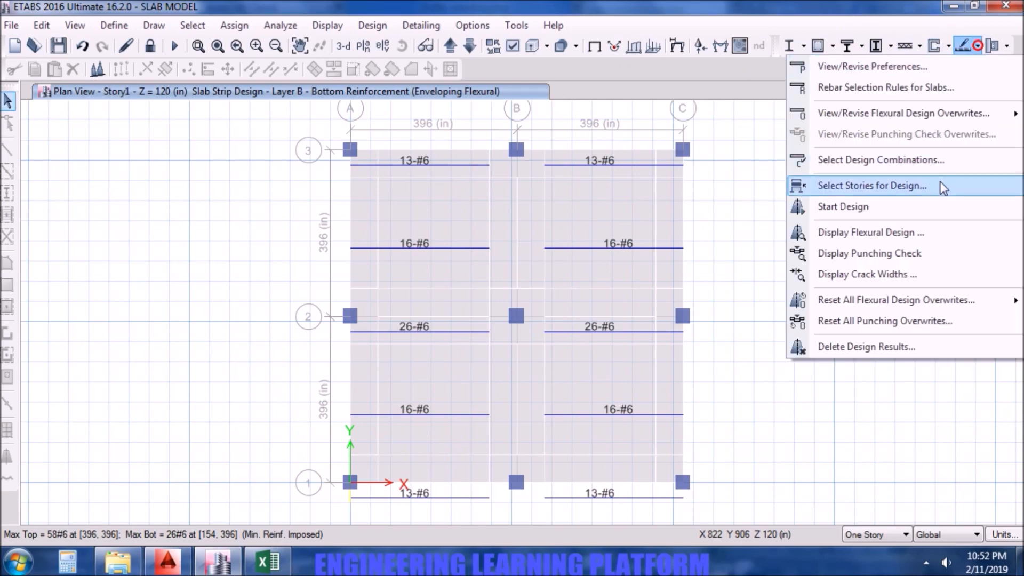
pyautogui.click(925, 233)
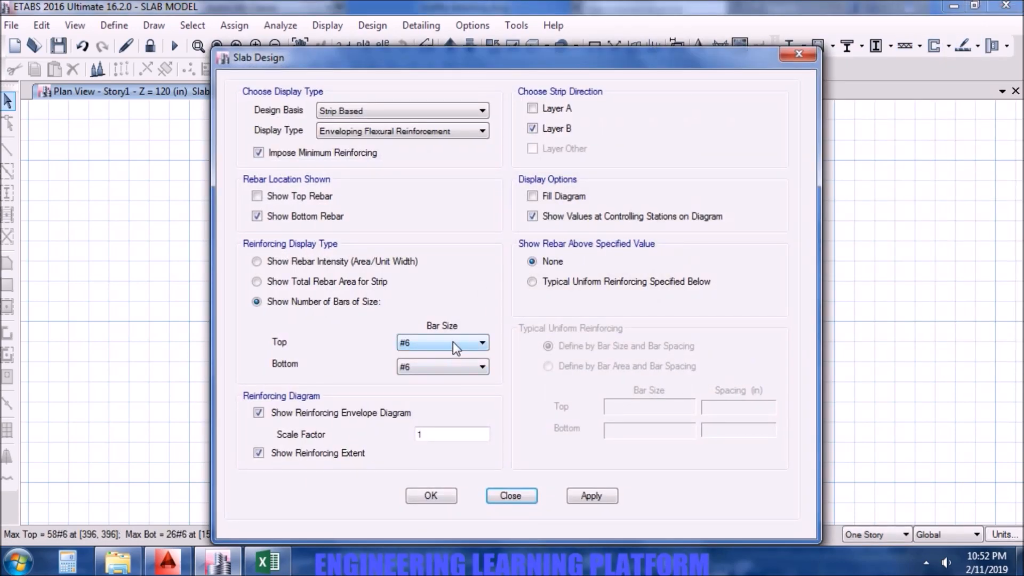
pyautogui.click(453, 367)
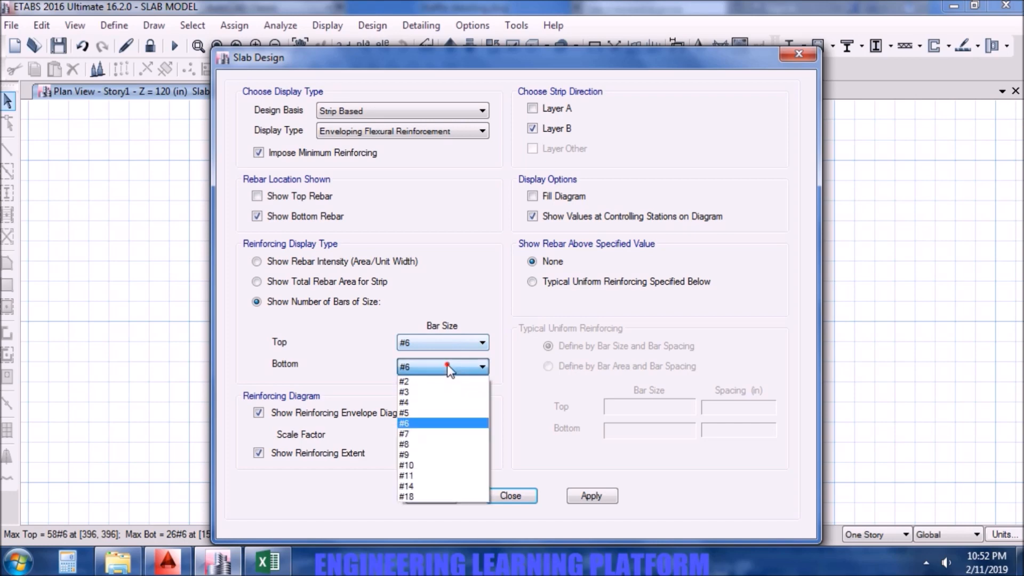
pyautogui.click(443, 414)
pyautogui.click(570, 494)
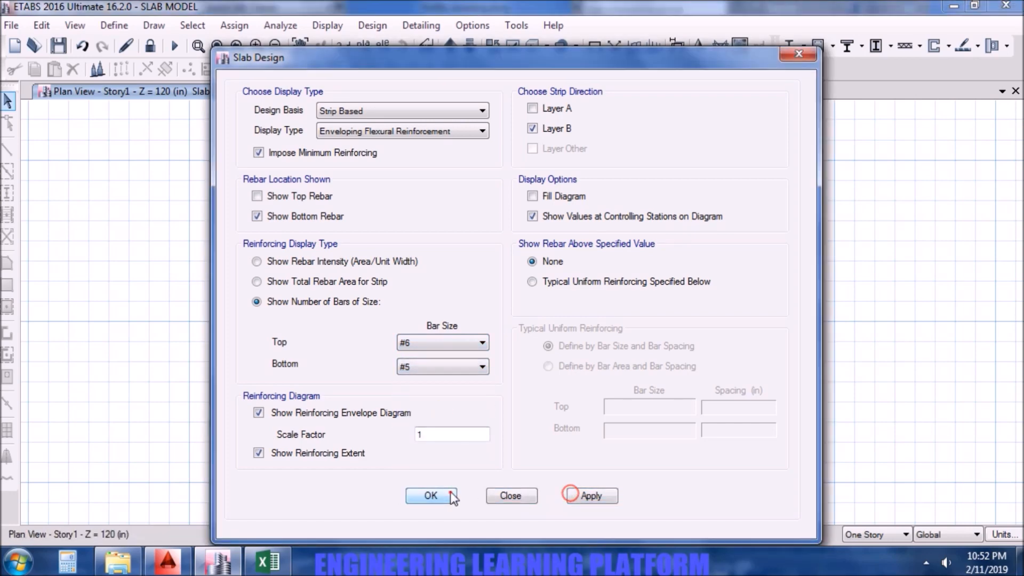
# Inspect the Layer B bottom reinforcement as #5 bars and redisplay it with the bottom bar size set to #6.
pyautogui.click(451, 494)
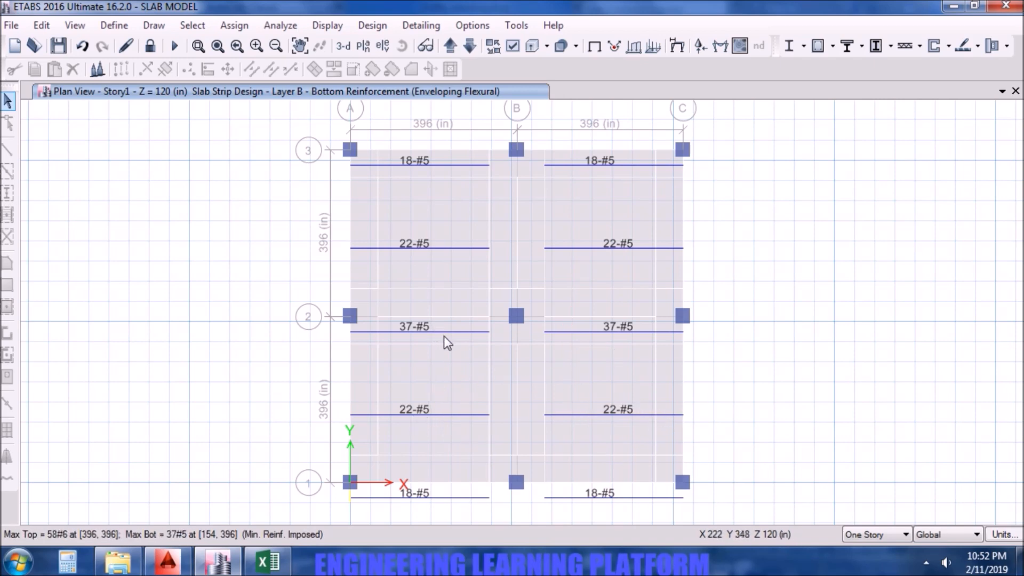
pyautogui.moveTo(359, 314); pyautogui.dragTo(454, 317)
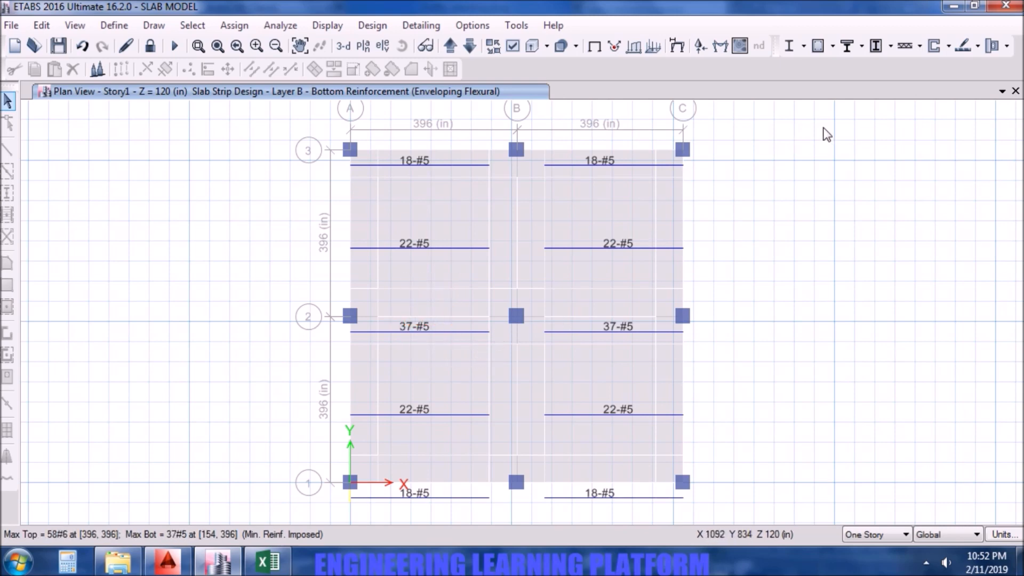
pyautogui.click(977, 47)
pyautogui.click(911, 232)
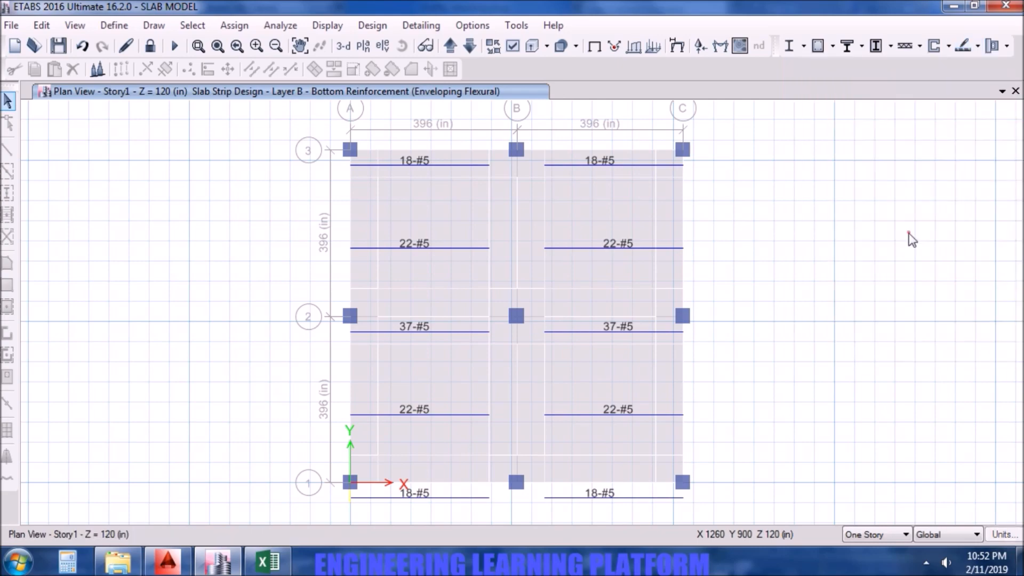
pyautogui.click(482, 366)
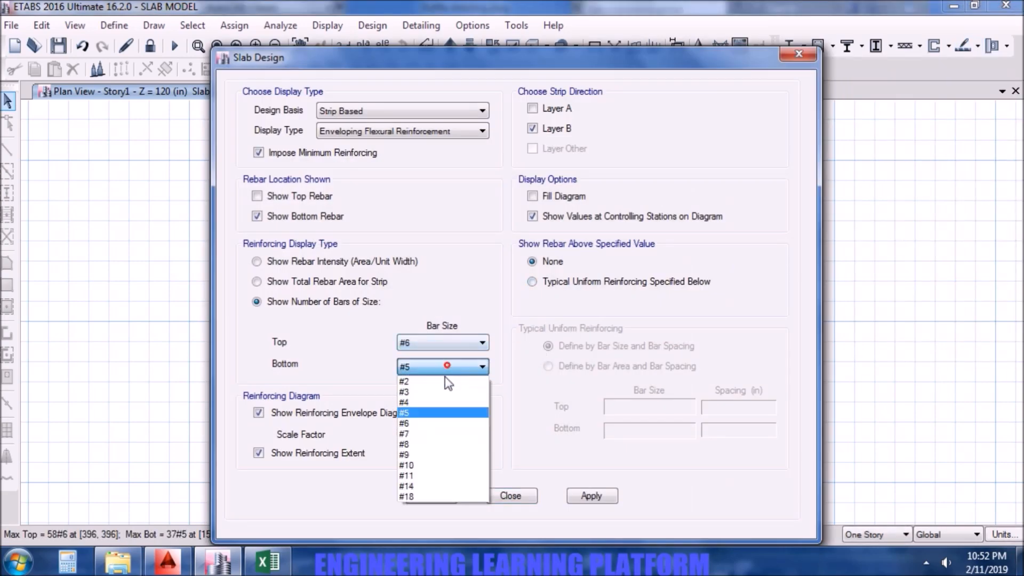
pyautogui.click(442, 424)
pyautogui.click(582, 496)
pyautogui.click(431, 496)
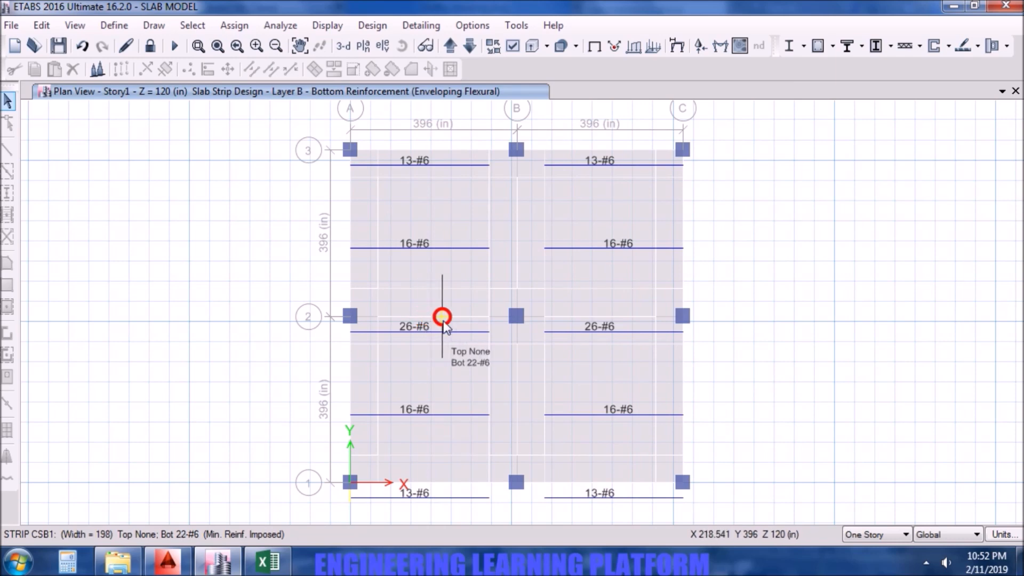
# Set the bottom bar size in the slab flexural design display to #7 and check the Layer B column strip along grid 2.
pyautogui.click(977, 47)
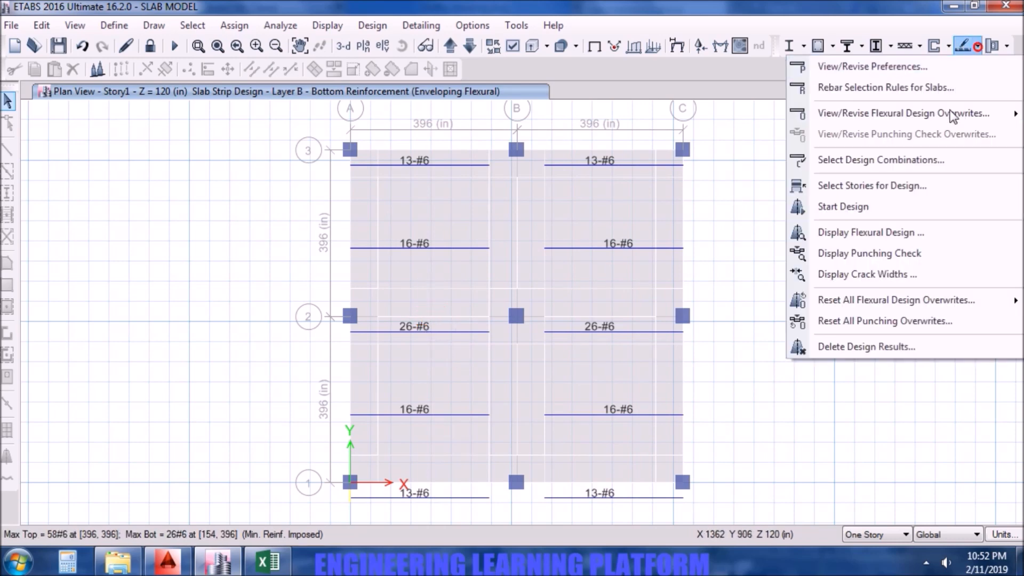
pyautogui.click(904, 238)
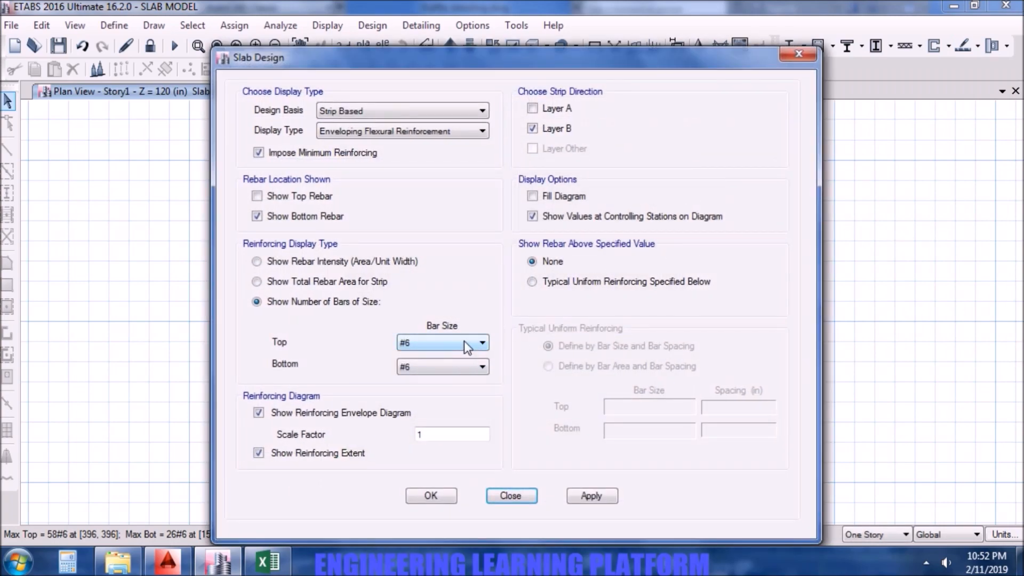
pyautogui.click(456, 366)
pyautogui.click(441, 433)
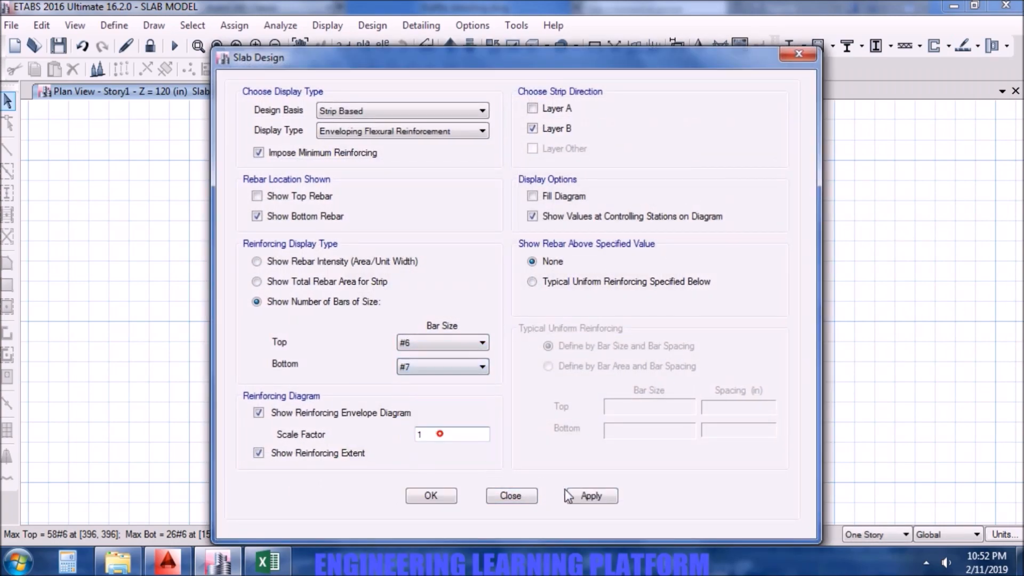
pyautogui.click(582, 496)
pyautogui.click(443, 496)
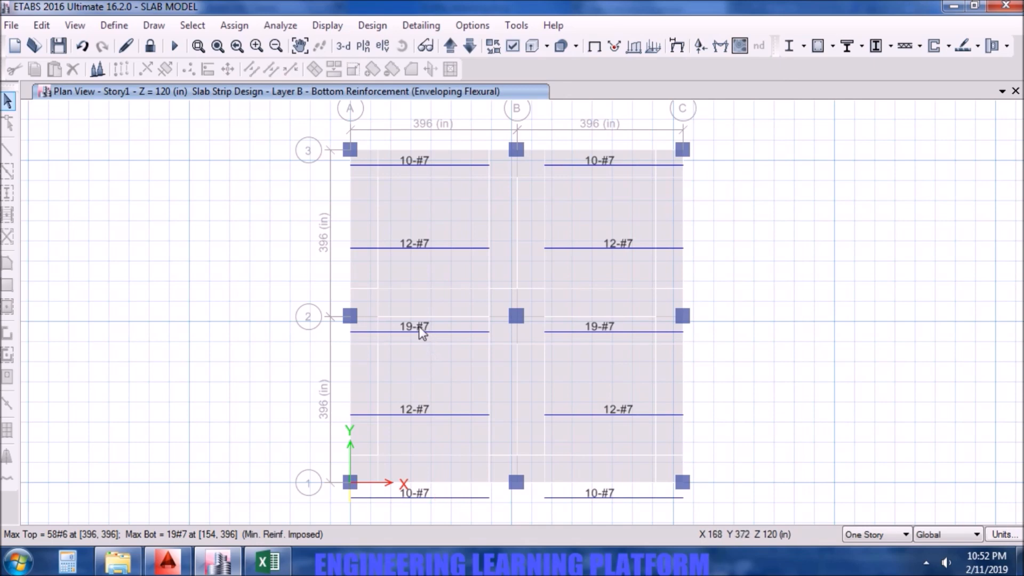
pyautogui.moveTo(407, 316)
# Switch to AutoCAD and edit the rib's BOTTOM label in Section A-A to read 2-#7 TYP. RIB BOTTOM.
pyautogui.click(188, 567)
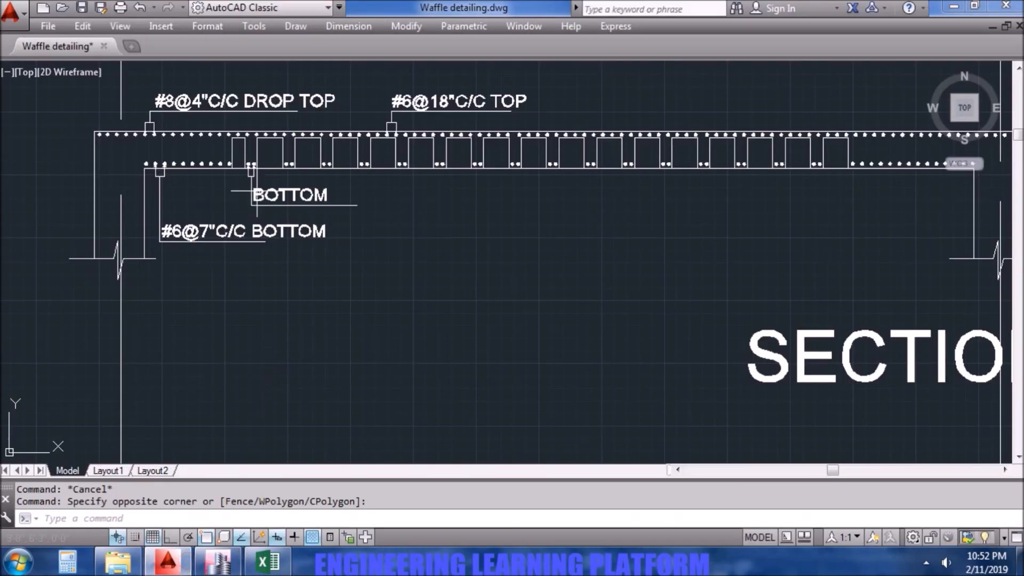
pyautogui.doubleClick(260, 195)
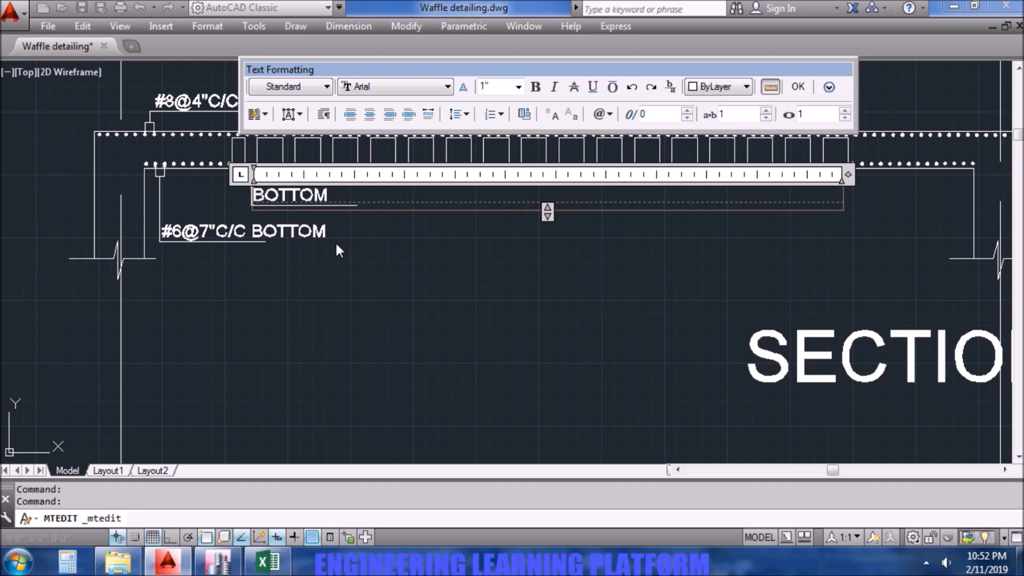
pyautogui.write('2-')
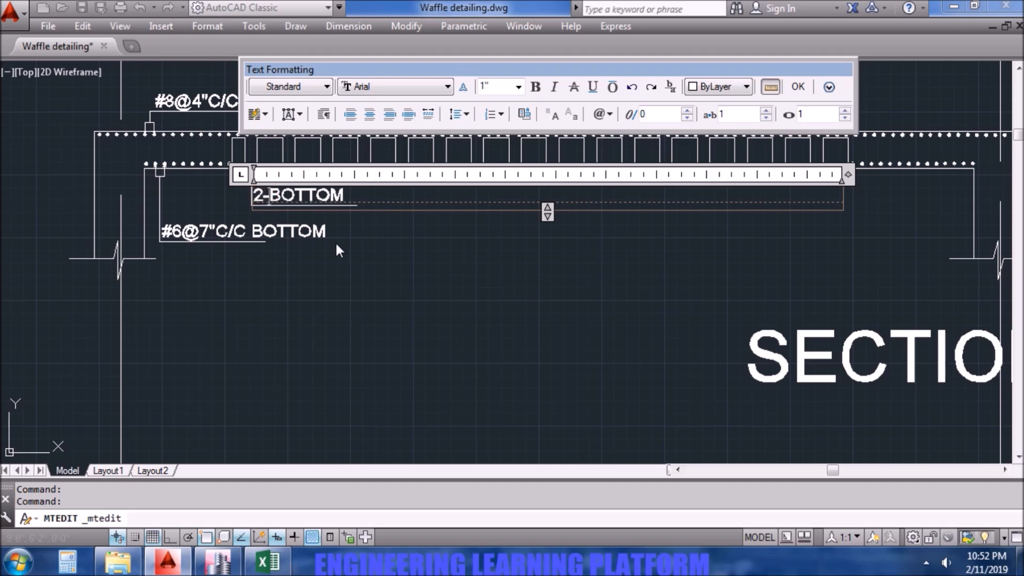
pyautogui.write('#7')
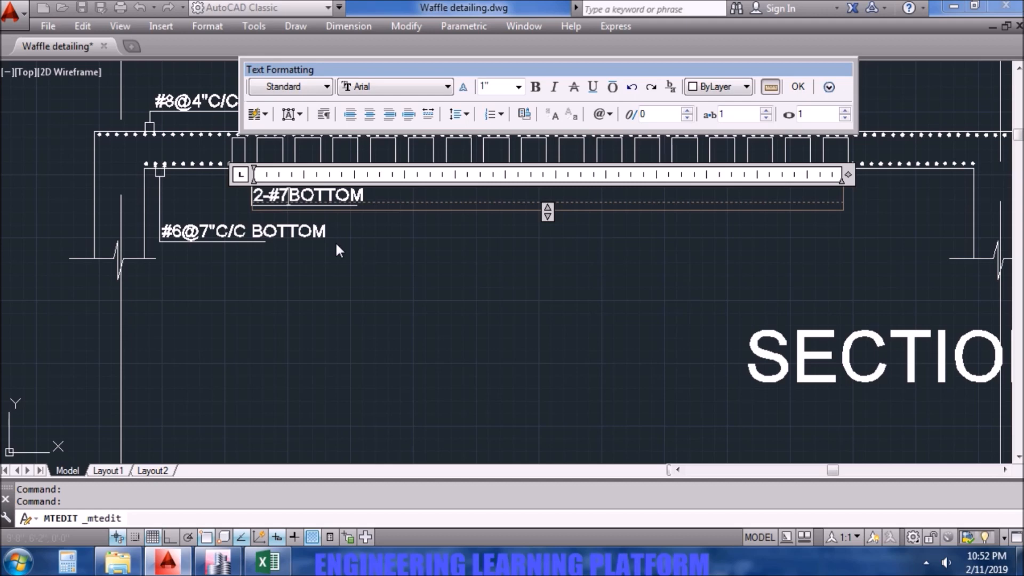
pyautogui.write(' TYP.')
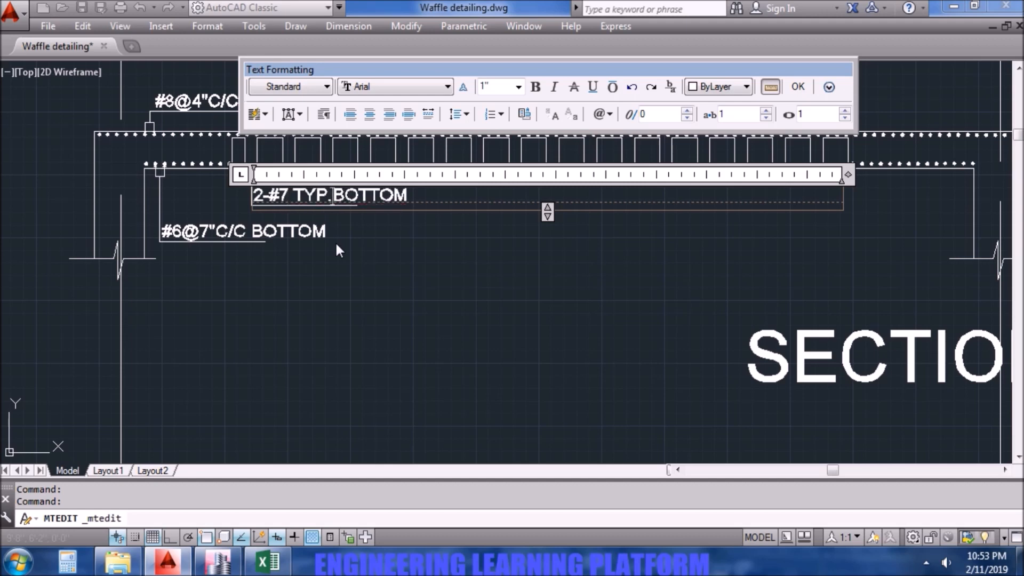
pyautogui.write(' RIB')
pyautogui.click(339, 318)
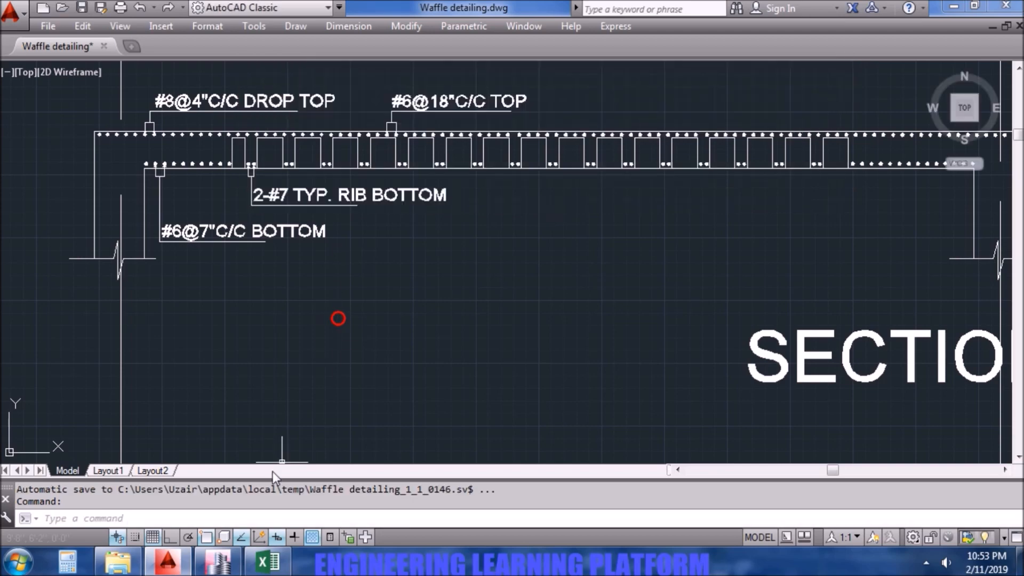
# Switch to ETABS and display the bottom flexural reinforcement for strip Layer A instead of Layer B.
pyautogui.click(217, 561)
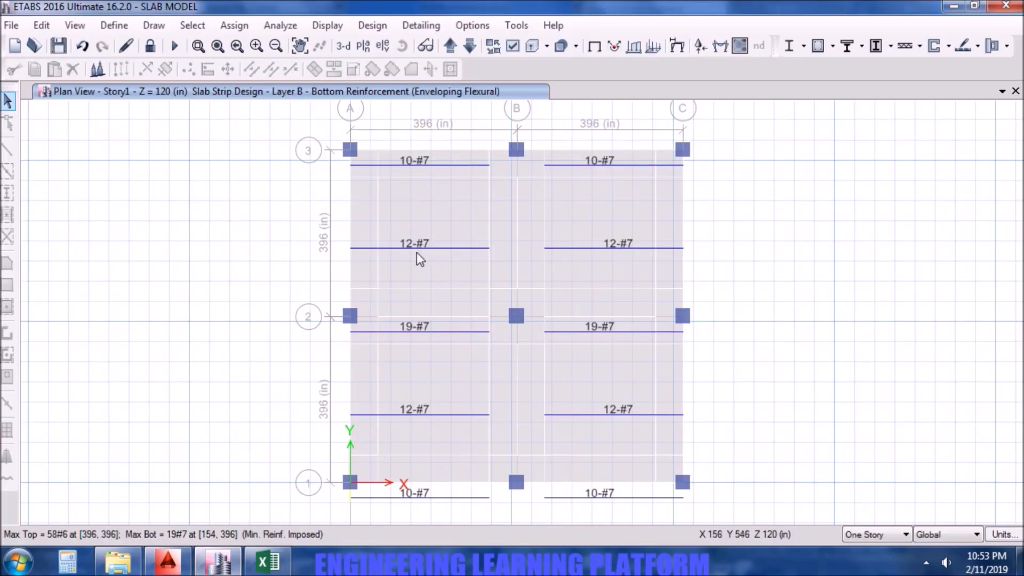
pyautogui.click(976, 46)
pyautogui.click(907, 235)
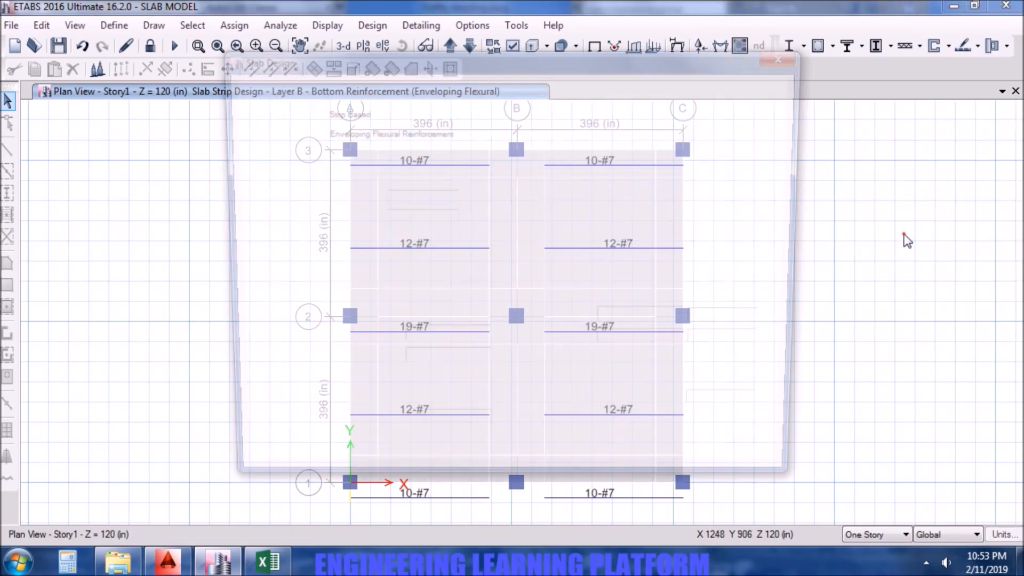
pyautogui.click(560, 109)
pyautogui.click(556, 128)
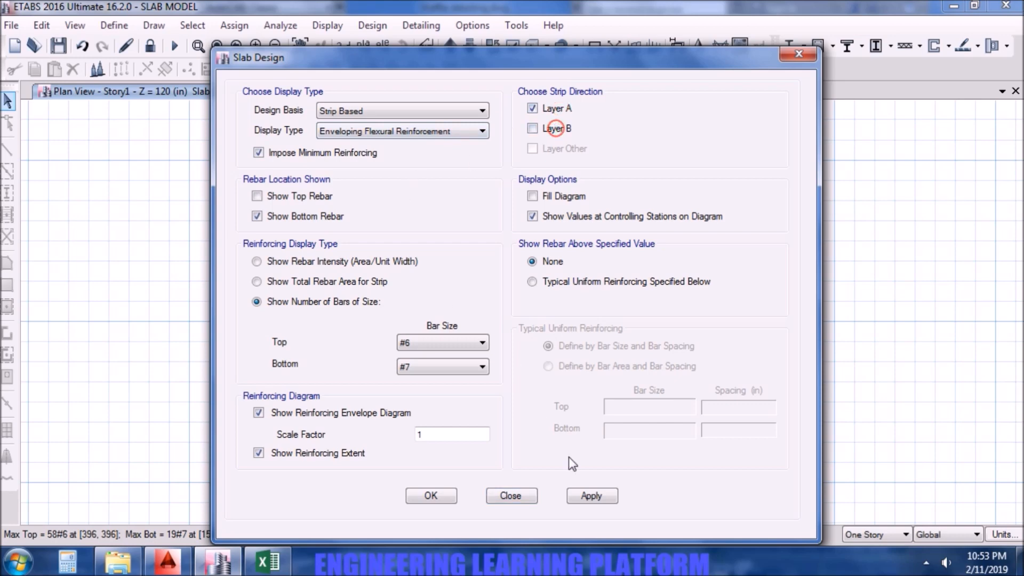
pyautogui.click(587, 497)
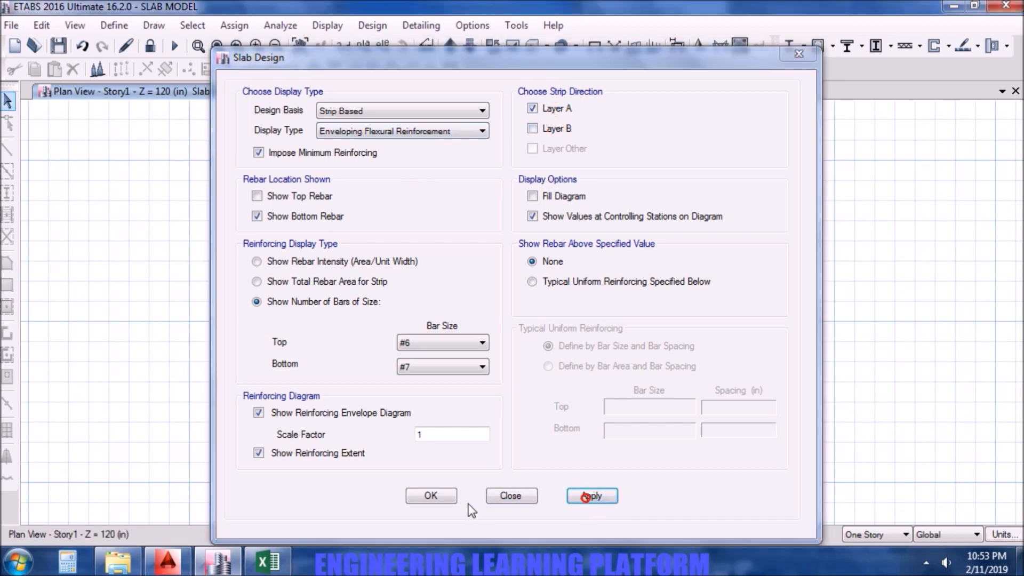
pyautogui.click(432, 497)
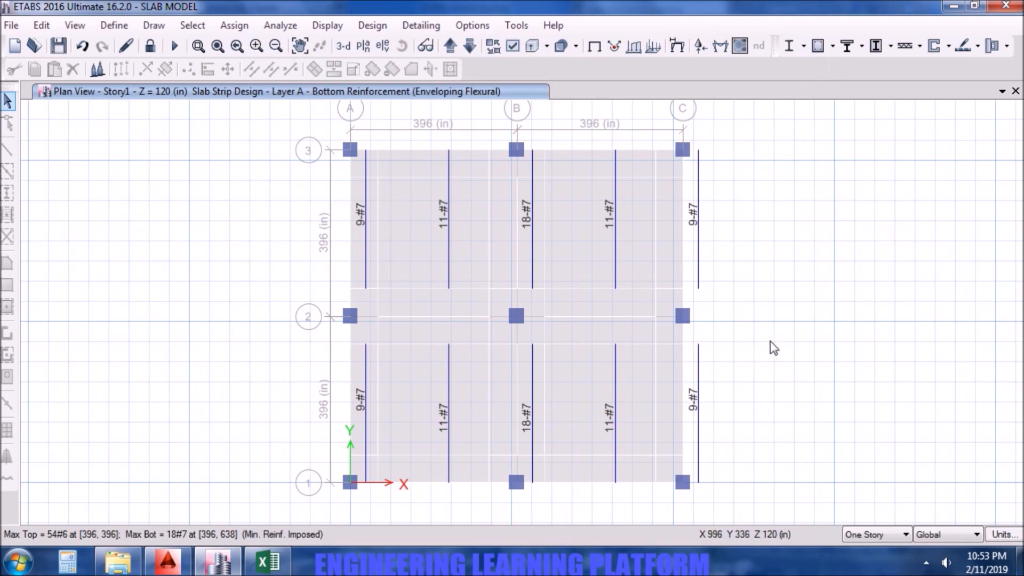
# Switch to Section B-B in AutoCAD and, in the calculator, subtract 11 from 33 and divide the result by 2.
pyautogui.click(171, 568)
pyautogui.scroll(-3, 359, 377)
pyautogui.moveTo(382, 370)
pyautogui.mouseDown(button='middle')
pyautogui.moveTo(386, 254)
pyautogui.moveTo(295, 217)
pyautogui.mouseUp(button='middle')
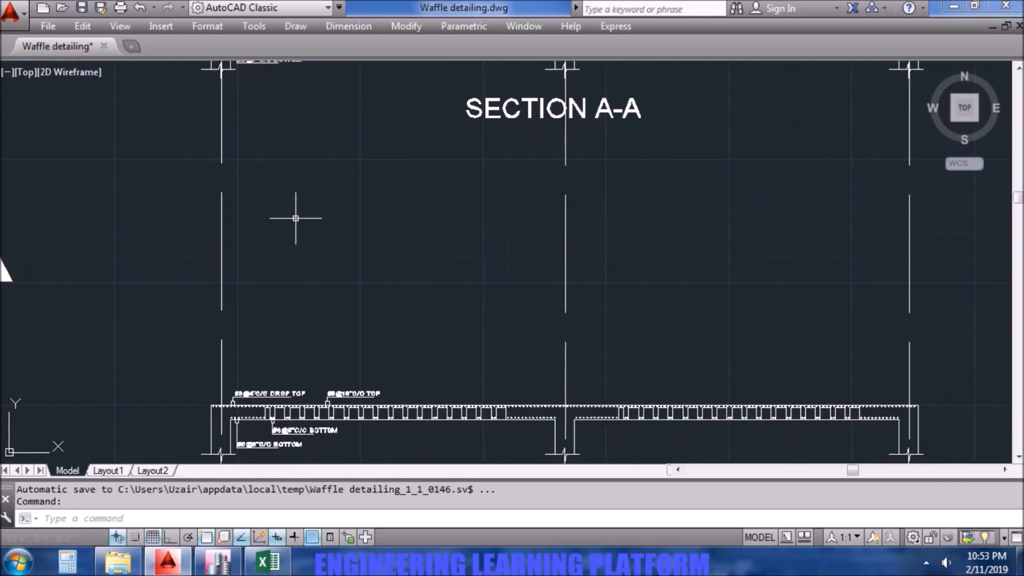
pyautogui.moveTo(359, 327); pyautogui.dragTo(311, 137, button='middle')
pyautogui.scroll(2, 274, 245)
pyautogui.scroll(2, 273, 245)
pyautogui.moveTo(286, 286); pyautogui.dragTo(348, 372, button='middle')
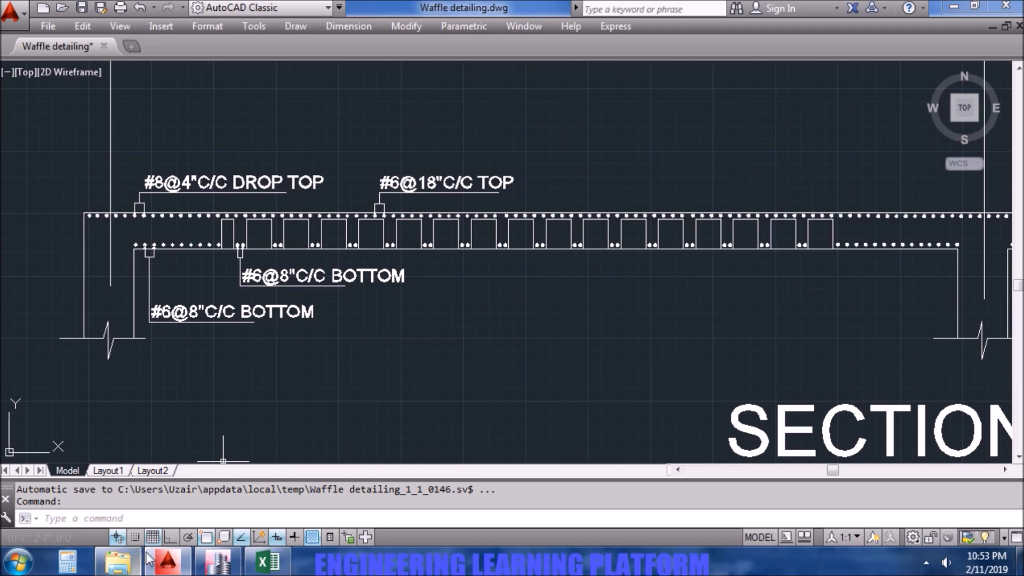
pyautogui.click(67, 561)
pyautogui.click(213, 462)
pyautogui.click(213, 461)
pyautogui.click(248, 461)
pyautogui.click(155, 463)
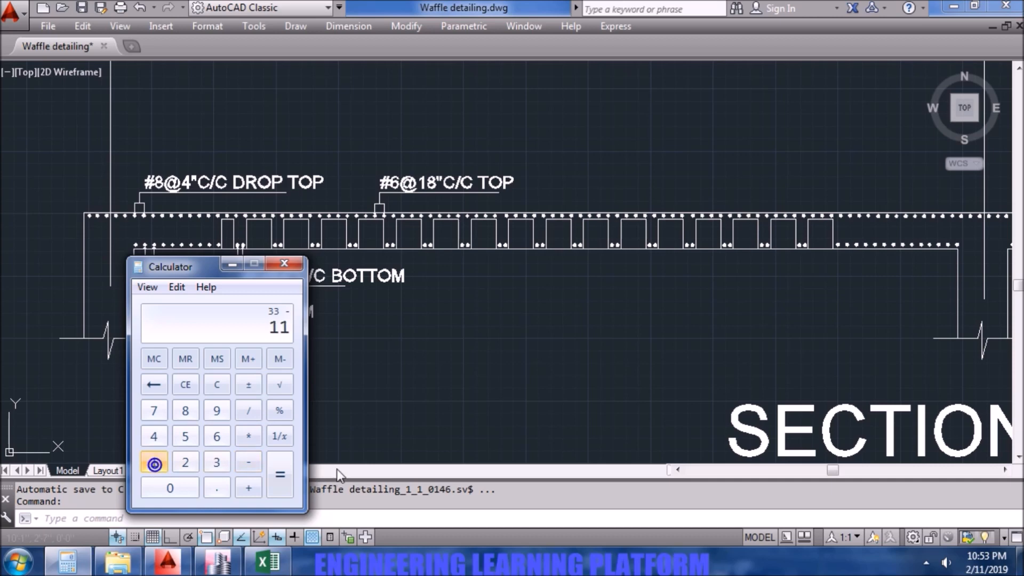
pyautogui.click(281, 474)
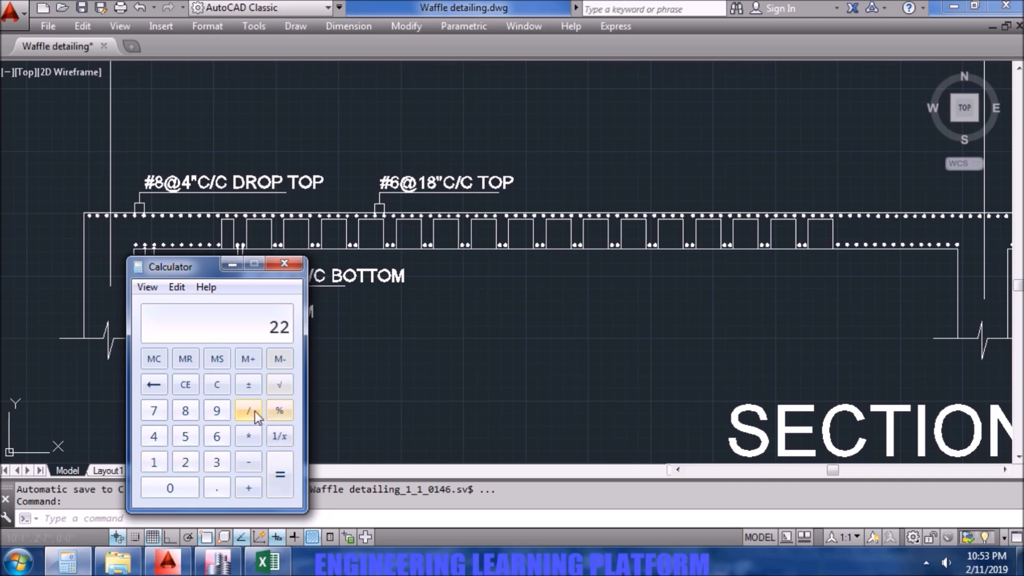
pyautogui.click(253, 411)
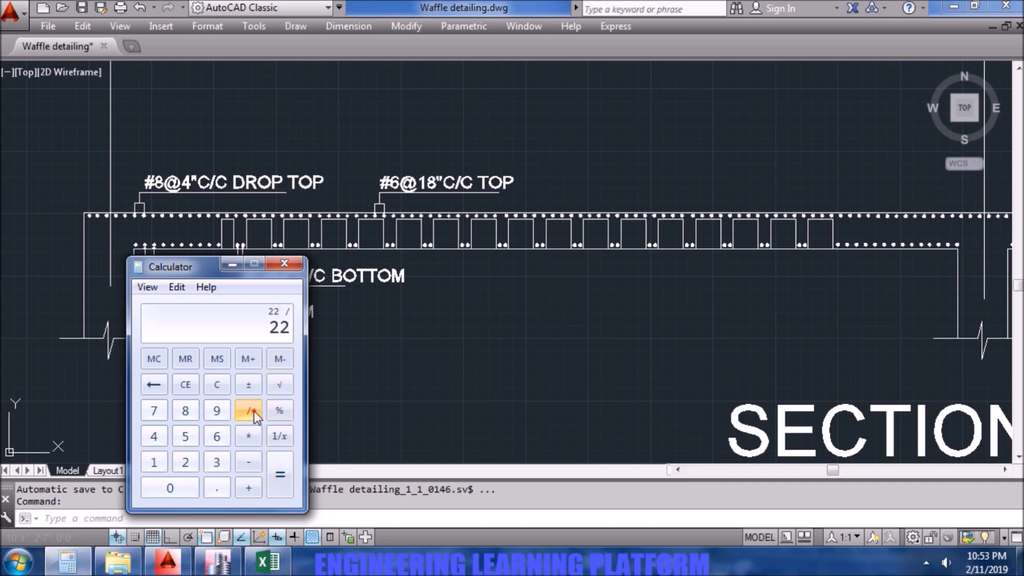
pyautogui.click(183, 465)
pyautogui.click(281, 479)
pyautogui.click(293, 265)
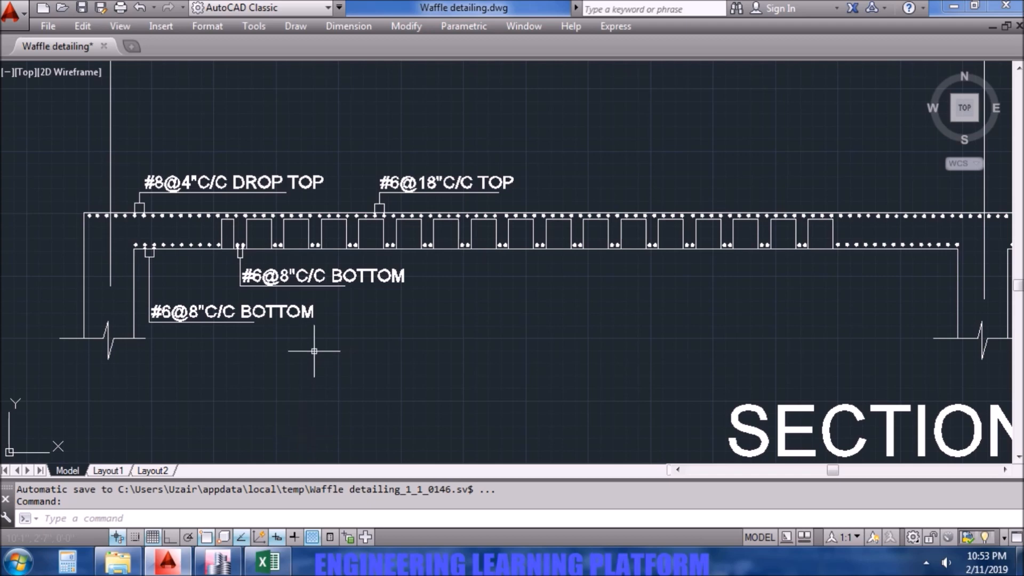
# Switch to ETABS, check the Layer A strip along grid B, and set the displayed bottom bar size to #6.
pyautogui.click(228, 568)
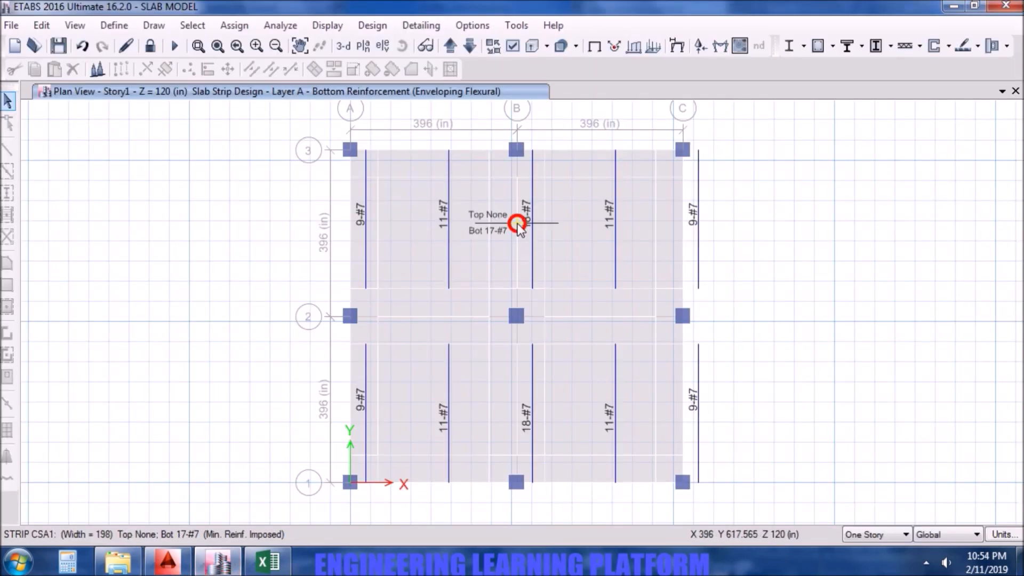
pyautogui.click(978, 48)
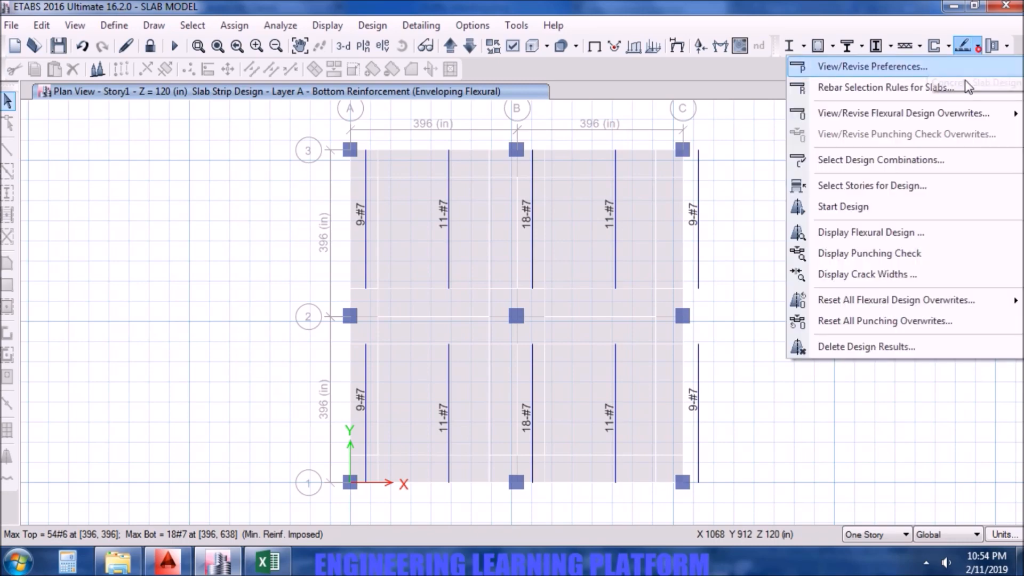
pyautogui.click(910, 231)
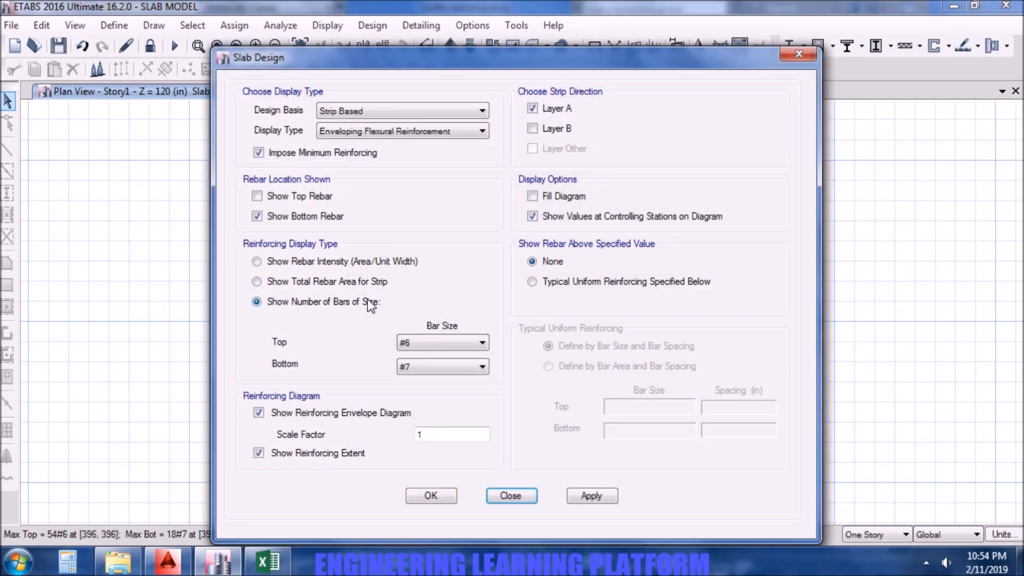
pyautogui.click(435, 361)
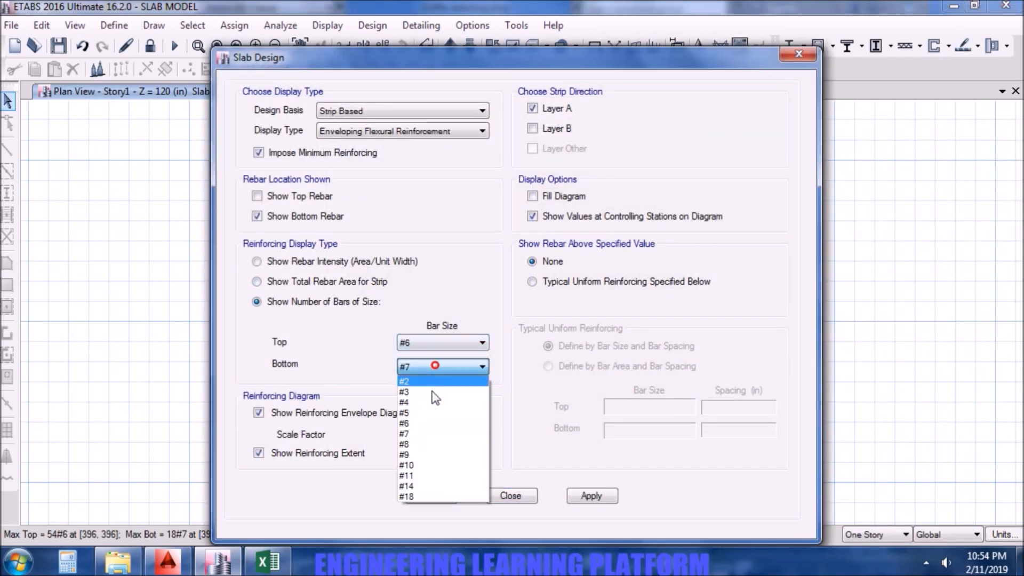
pyautogui.click(429, 420)
pyautogui.click(587, 494)
pyautogui.click(430, 496)
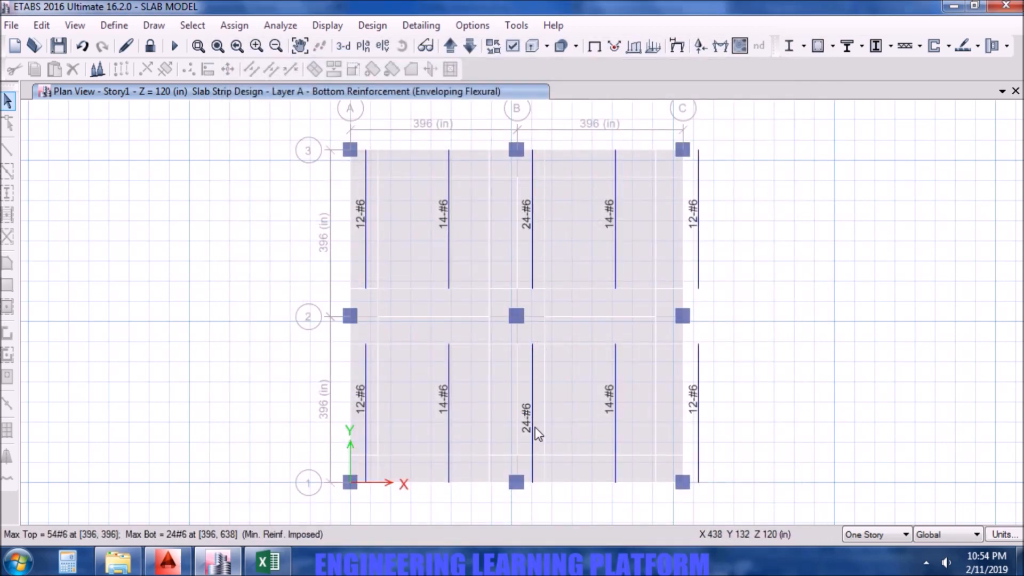
# Switch to AutoCAD and edit the rib's BOTTOM label in Section B-B to read 2-#6 TYP. RIB BOTTOM.
pyautogui.click(168, 561)
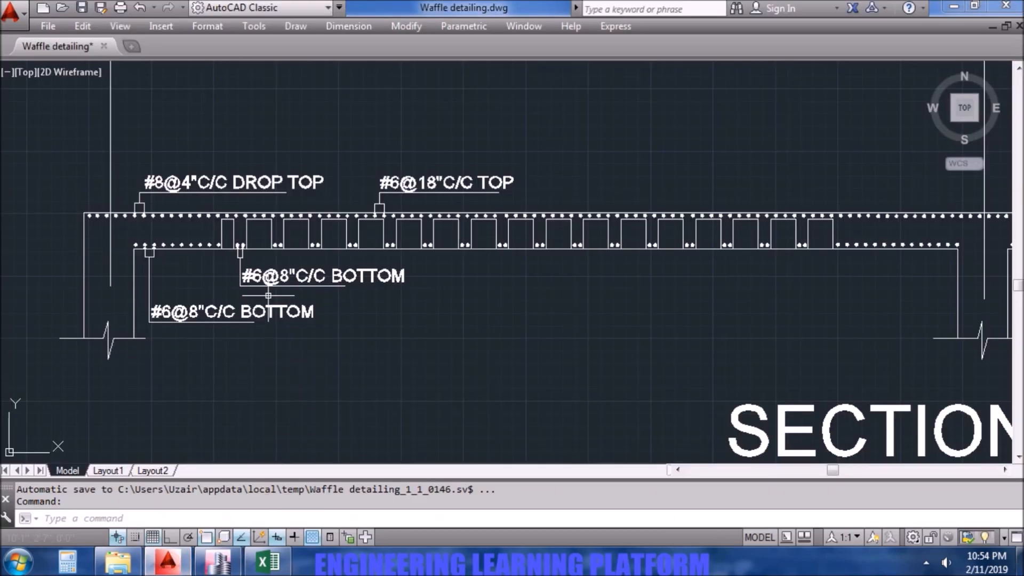
pyautogui.doubleClick(288, 276)
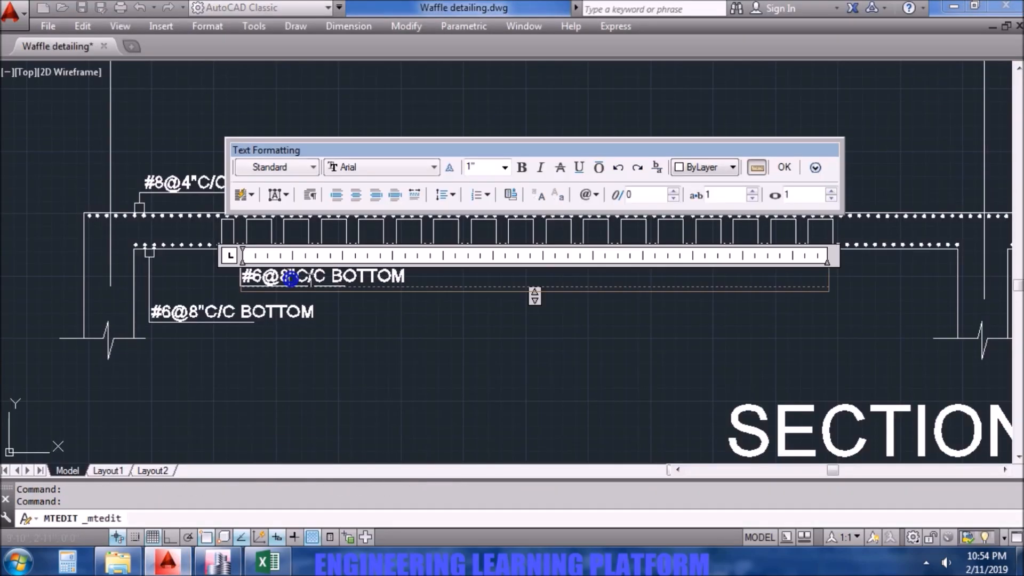
pyautogui.moveTo(326, 277); pyautogui.dragTo(262, 277)
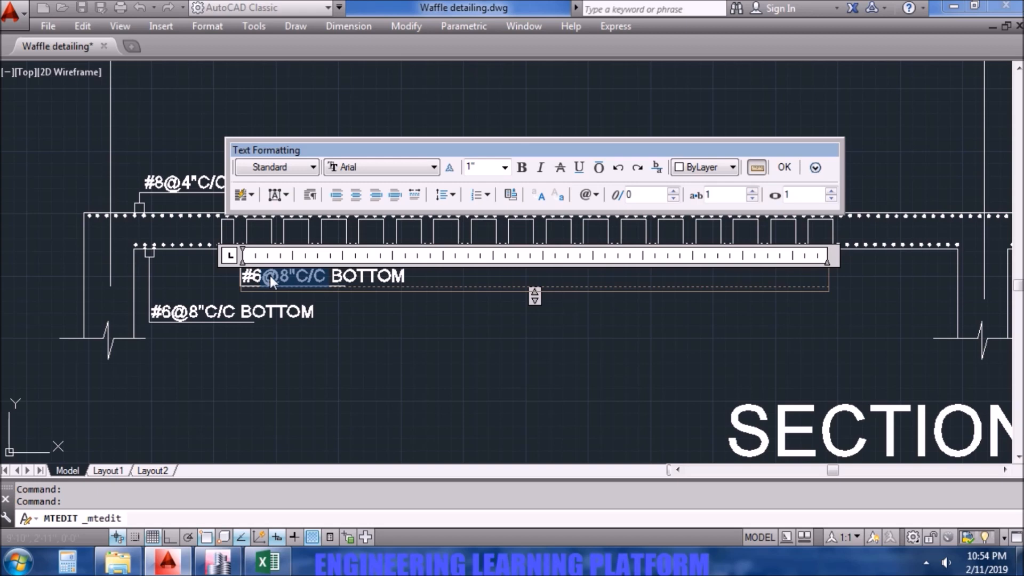
pyautogui.press('Delete')
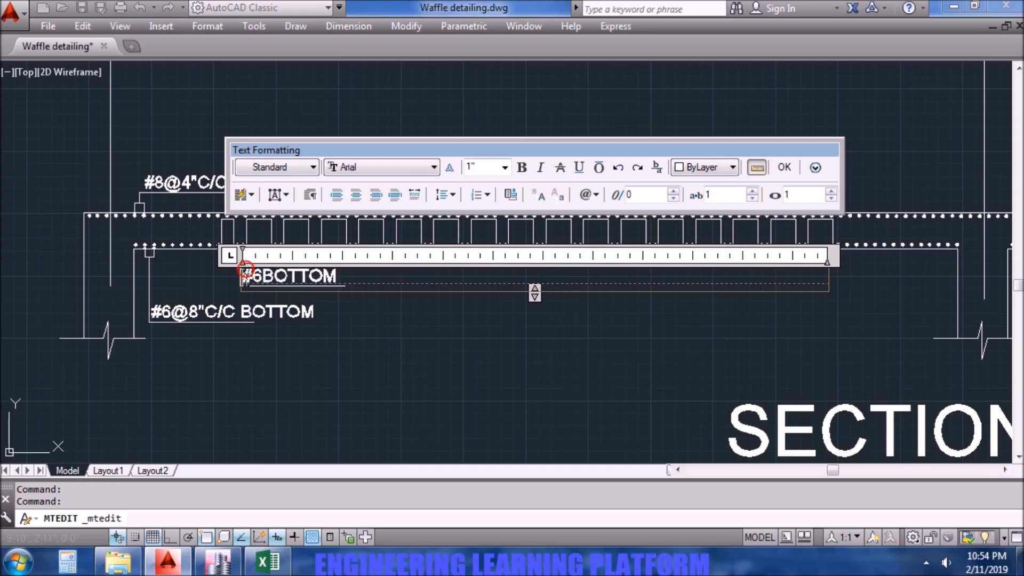
pyautogui.click(242, 276)
pyautogui.write('2-#6')
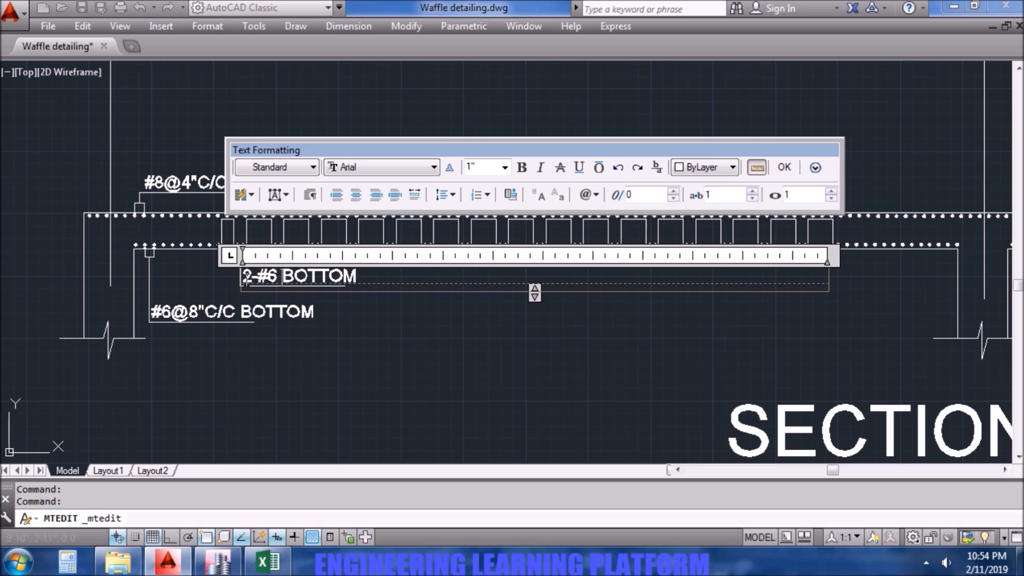
pyautogui.write(' TYP. RIB')
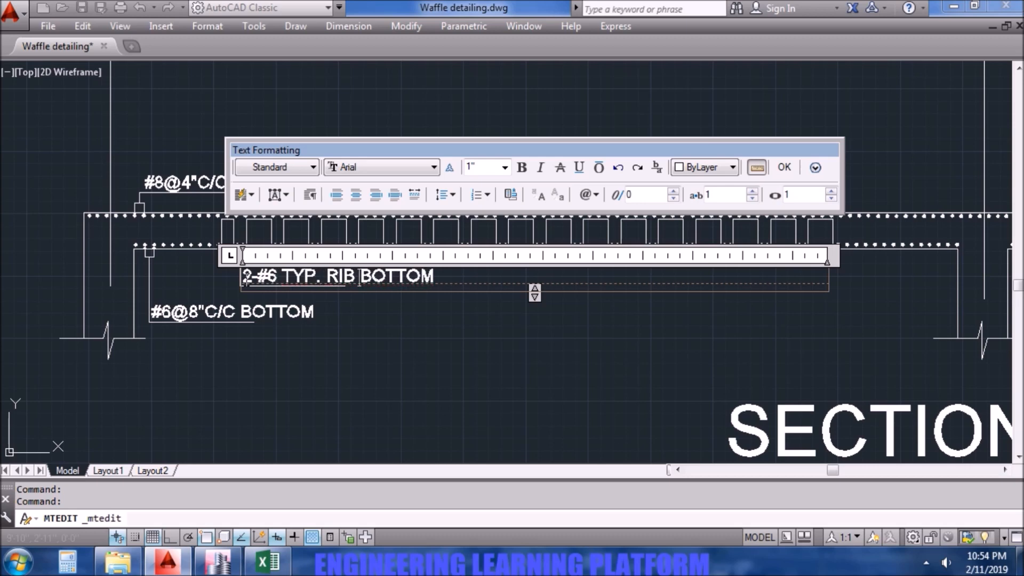
pyautogui.click(400, 406)
pyautogui.press('Escape')
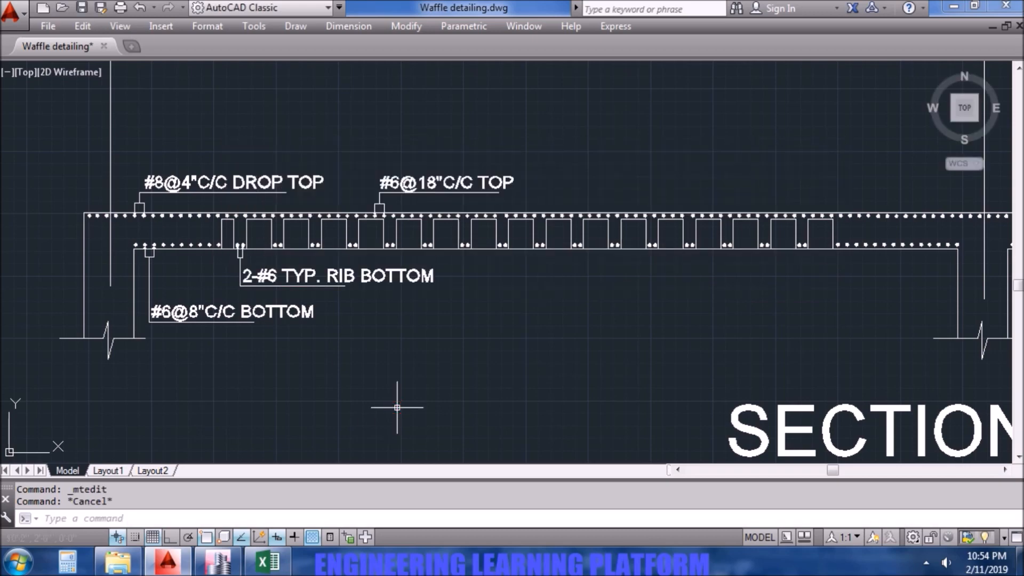
# Open the NOTES text beside the sections for editing and enter 5 as the slab thickness.
pyautogui.scroll(-3, 397, 407)
pyautogui.scroll(-2, 550, 394)
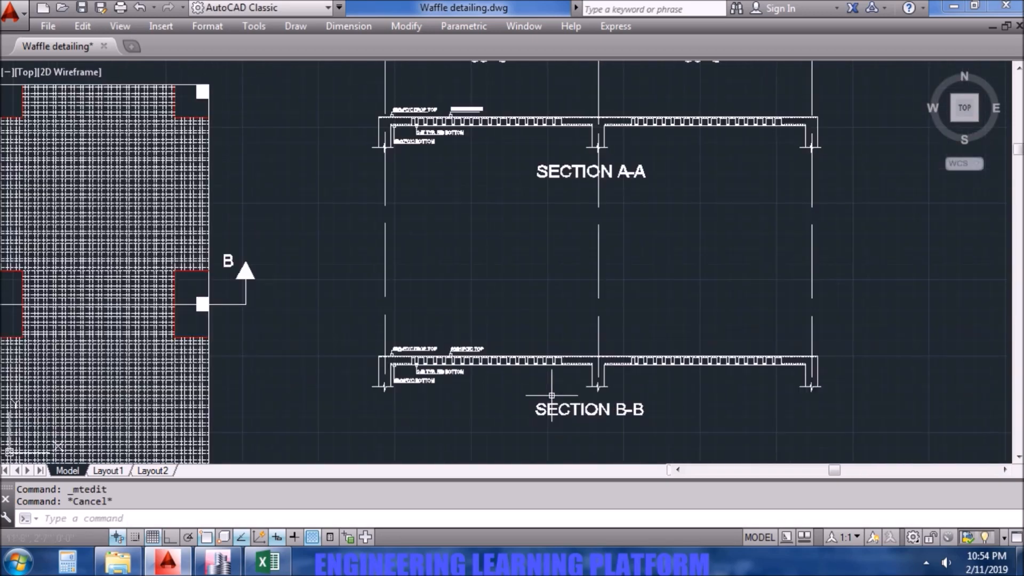
pyautogui.moveTo(512, 216); pyautogui.dragTo(531, 241, button='middle')
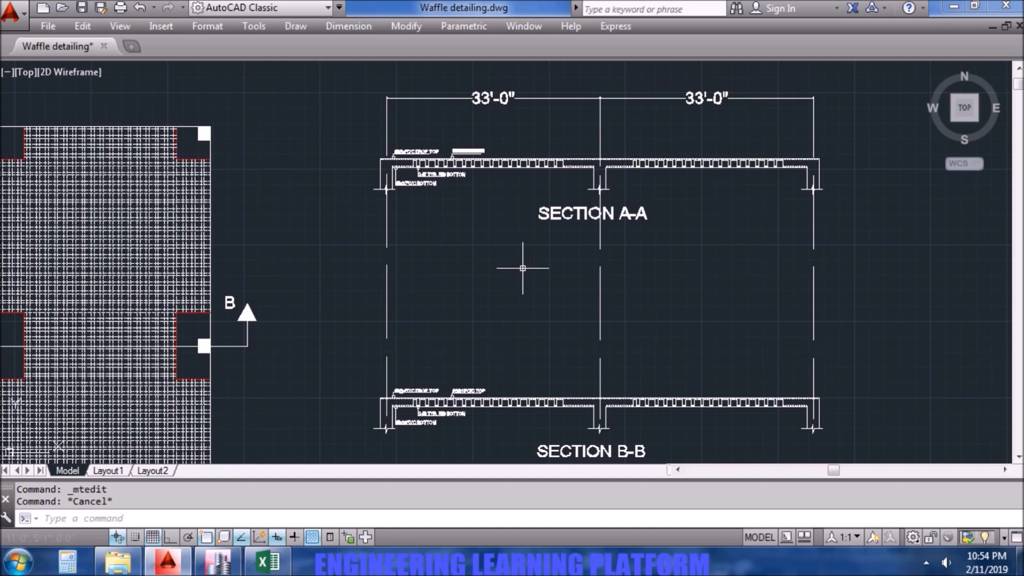
pyautogui.moveTo(566, 294); pyautogui.dragTo(597, 294, button='middle')
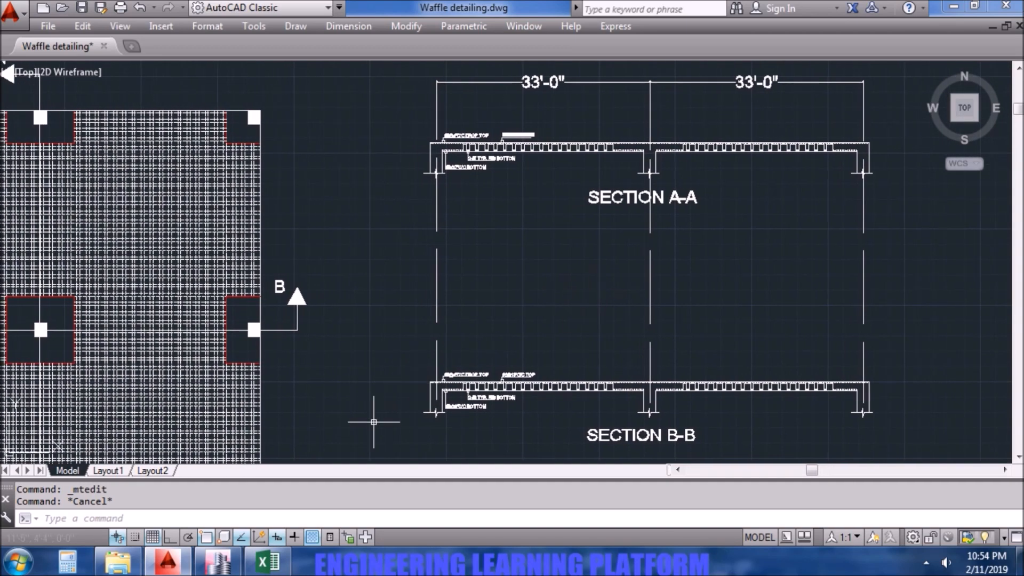
pyautogui.moveTo(799, 325); pyautogui.dragTo(132, 326, button='middle')
pyautogui.scroll(4, 502, 142)
pyautogui.scroll(-2, 556, 151)
pyautogui.click(555, 148)
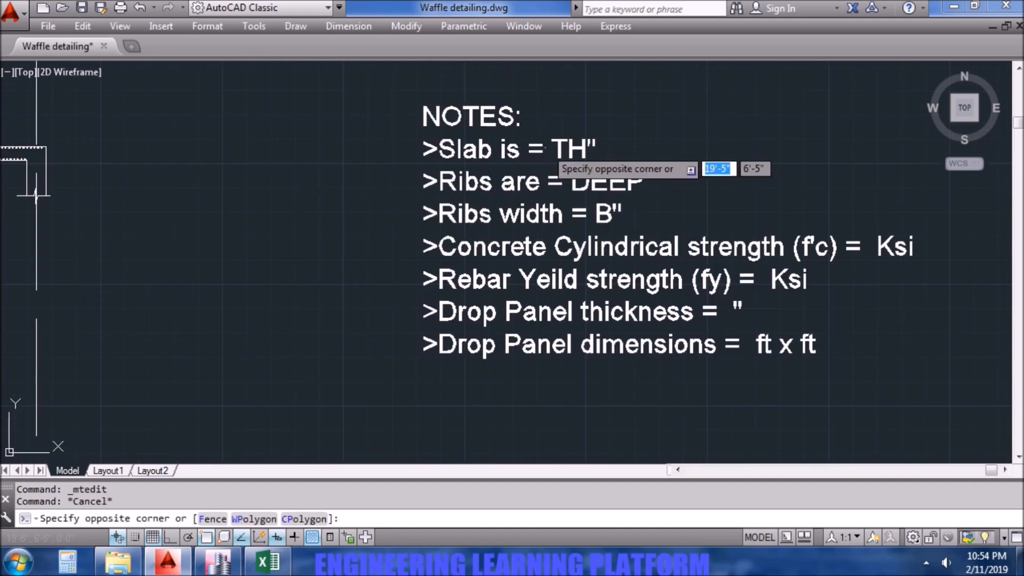
pyautogui.click(533, 150)
pyautogui.doubleClick(554, 149)
pyautogui.click(549, 149)
pyautogui.write('5')
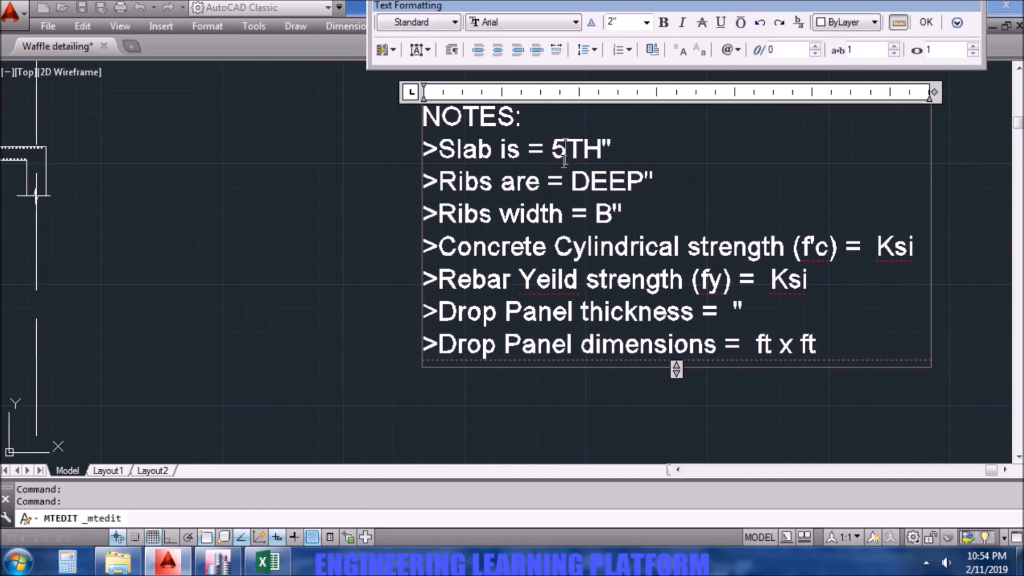
# Space the slab thickness from TH" in the notes and begin a bracketed remark after it with "(Provide".
pyautogui.write(' TH" (')
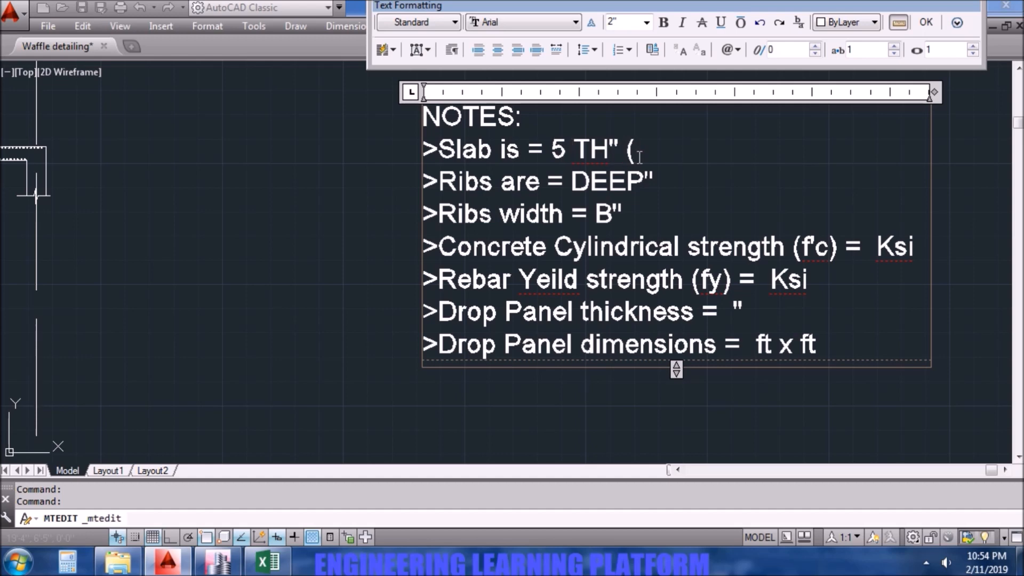
pyautogui.write('Pro')
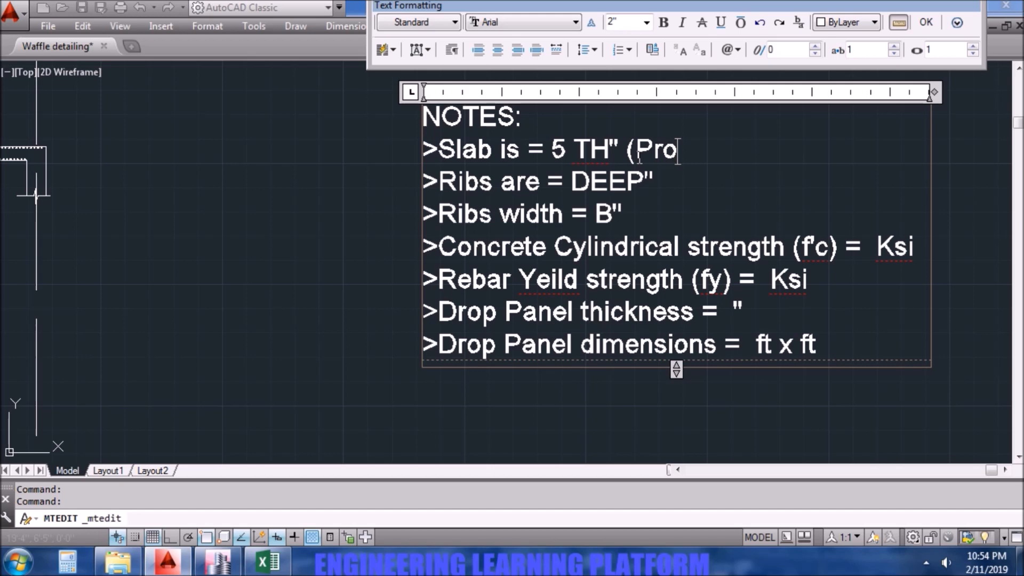
pyautogui.write('ved')
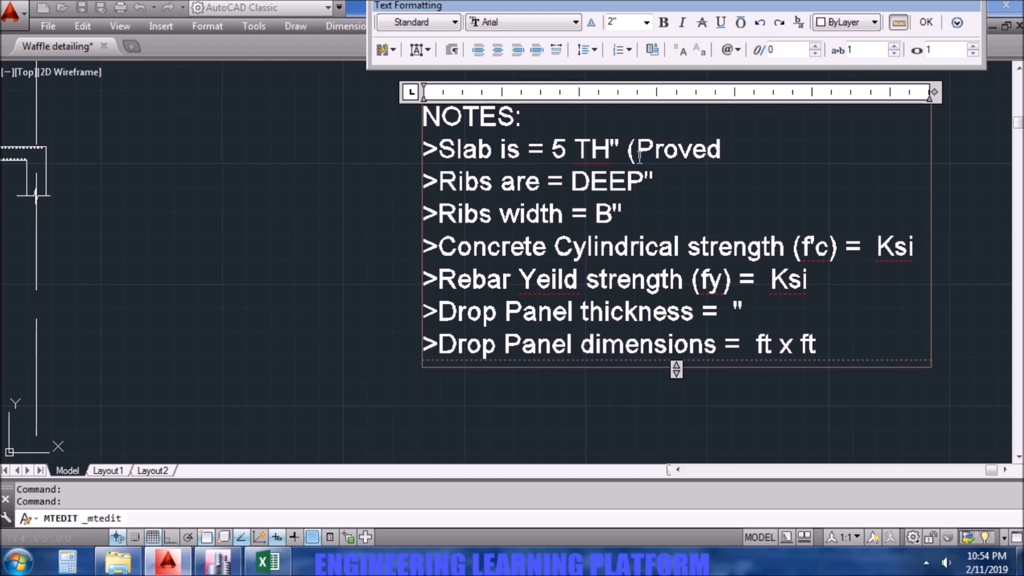
pyautogui.press('BackSpace')
pyautogui.press('BackSpace')
pyautogui.write('ide')
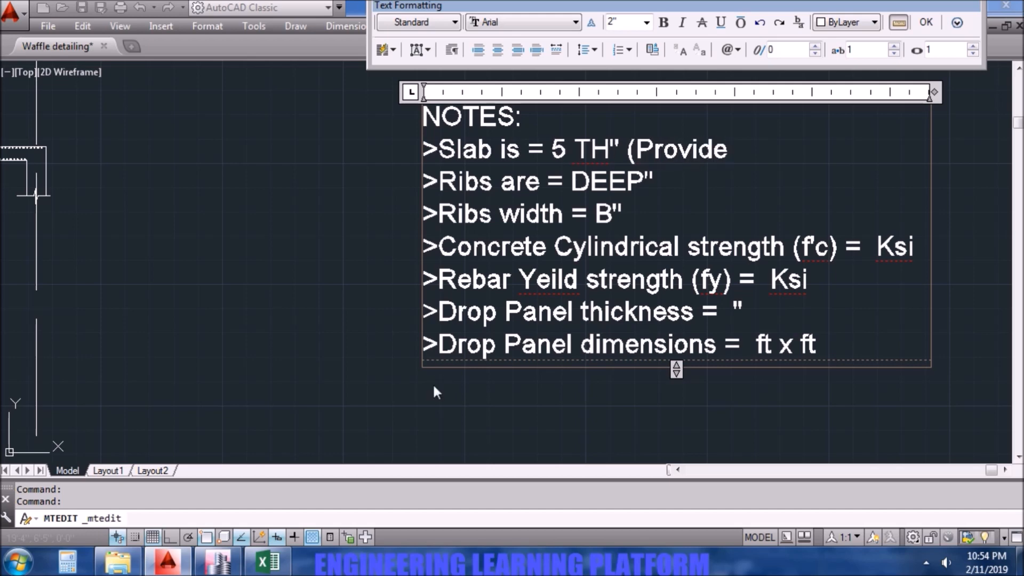
# Switch to ETABS and display the deformed shape for the LONGTERM DEFLECTION combination with vertical displacement contours.
pyautogui.click(67, 564)
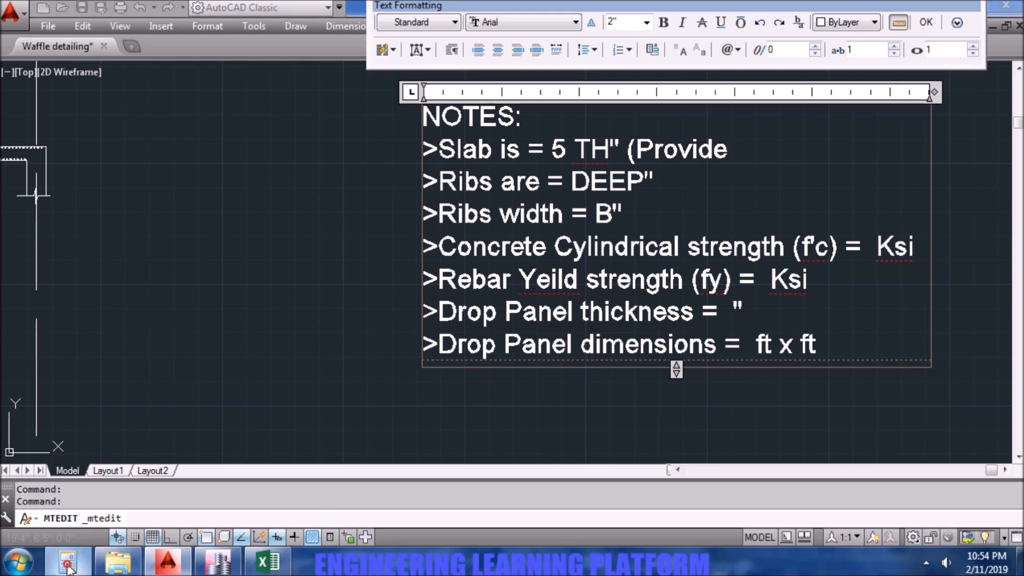
pyautogui.click(218, 563)
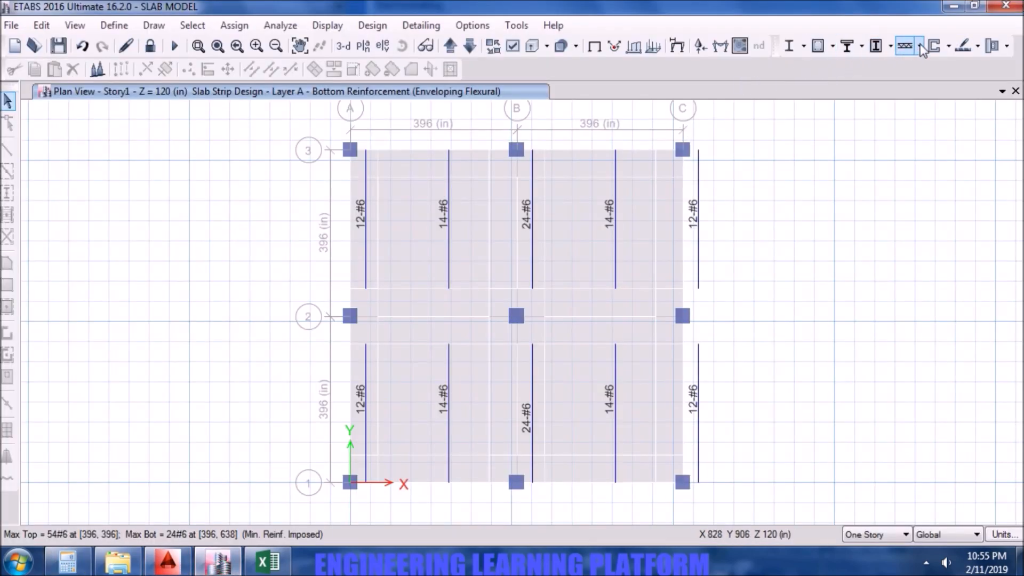
pyautogui.click(977, 44)
pyautogui.click(758, 157)
pyautogui.click(677, 48)
pyautogui.click(495, 131)
pyautogui.click(446, 165)
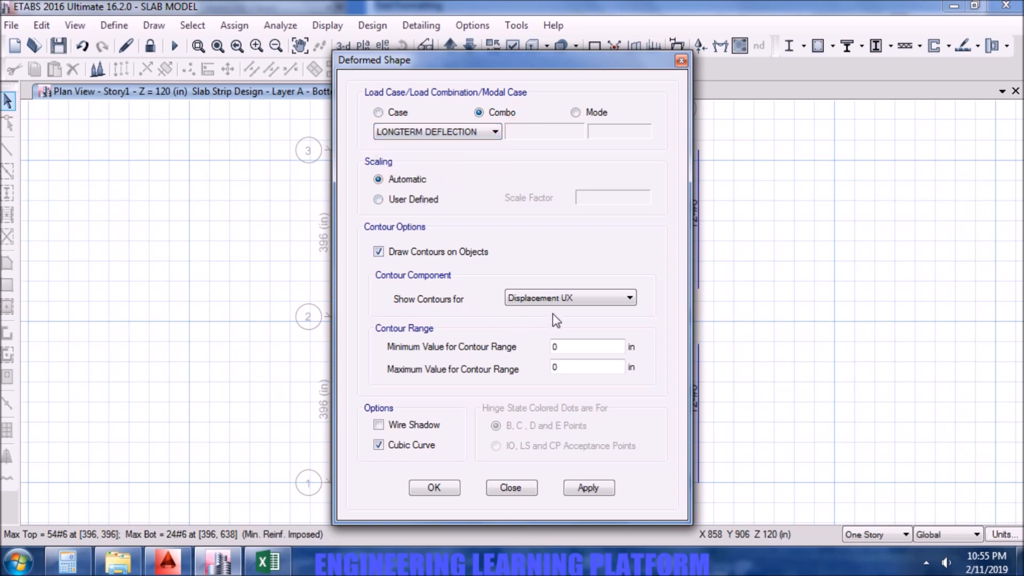
pyautogui.click(563, 299)
pyautogui.click(555, 334)
pyautogui.click(583, 485)
pyautogui.click(447, 486)
# Read the slab's maximum long-term deflection and, in the calculator, subtract 1.65 from 3.87.
pyautogui.moveTo(432, 413)
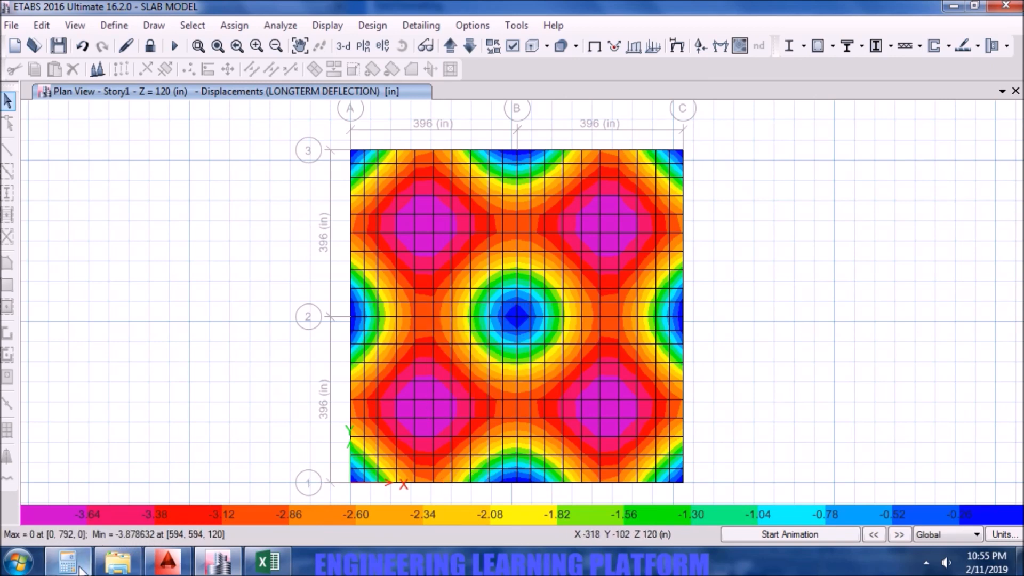
pyautogui.click(67, 561)
pyautogui.click(216, 462)
pyautogui.click(215, 488)
pyautogui.click(185, 411)
pyautogui.click(154, 410)
pyautogui.click(248, 462)
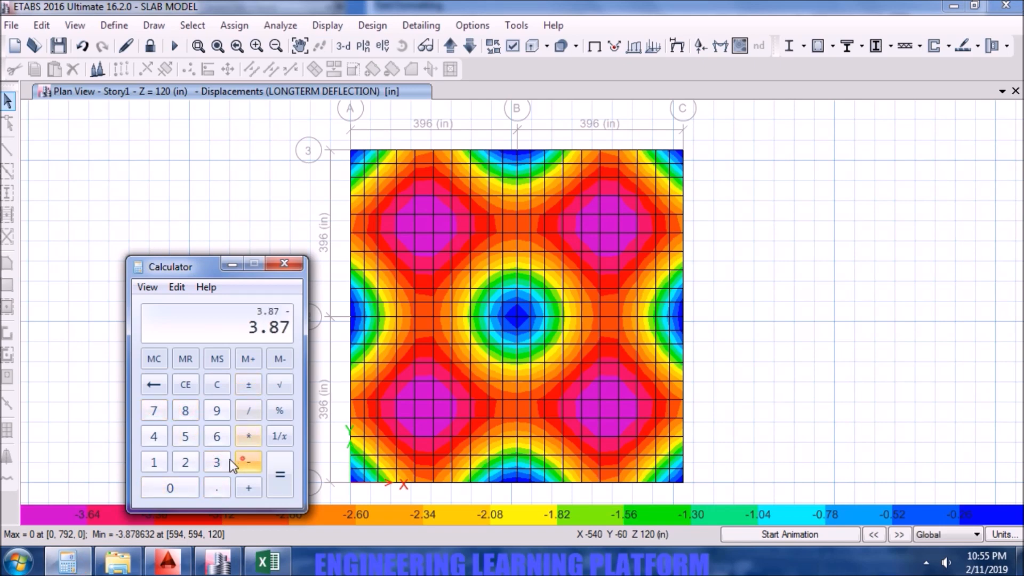
pyautogui.click(153, 462)
pyautogui.click(216, 487)
pyautogui.click(216, 436)
pyautogui.click(185, 436)
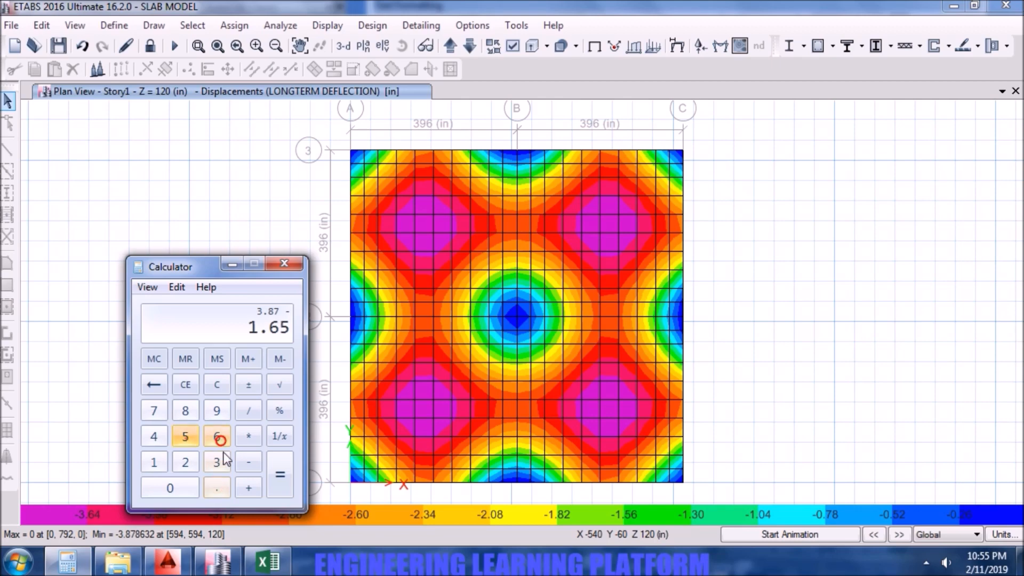
pyautogui.click(277, 474)
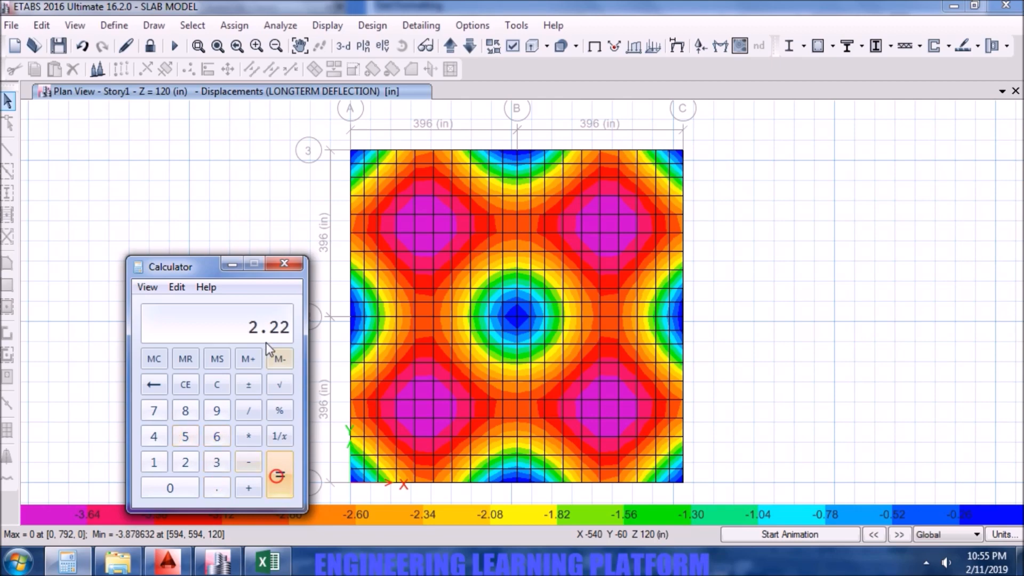
pyautogui.click(284, 266)
# Switch to AutoCAD and complete the slab note's remark with 2.2" camber in midspans and a closing bracket.
pyautogui.click(181, 563)
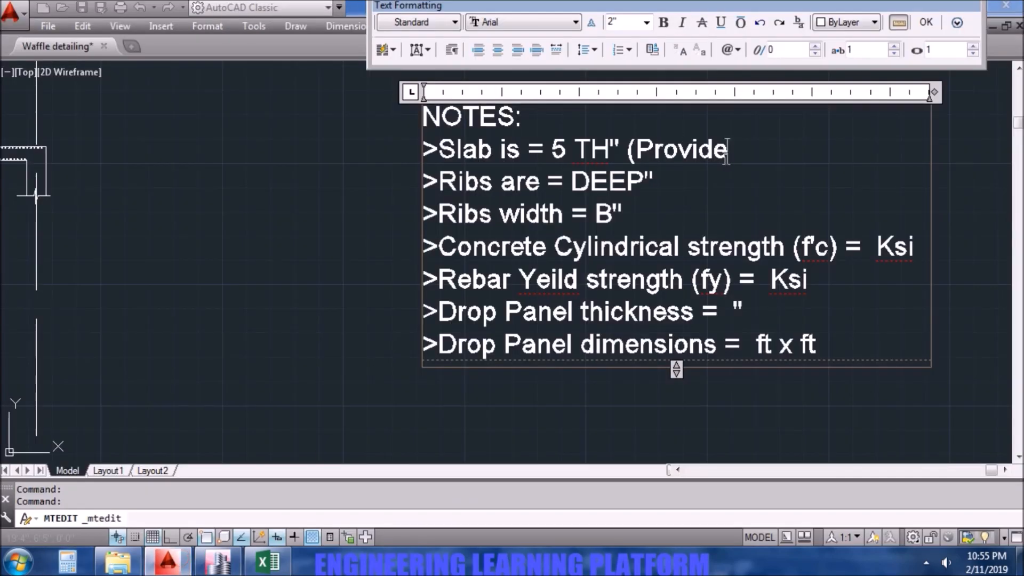
pyautogui.write('2.2')
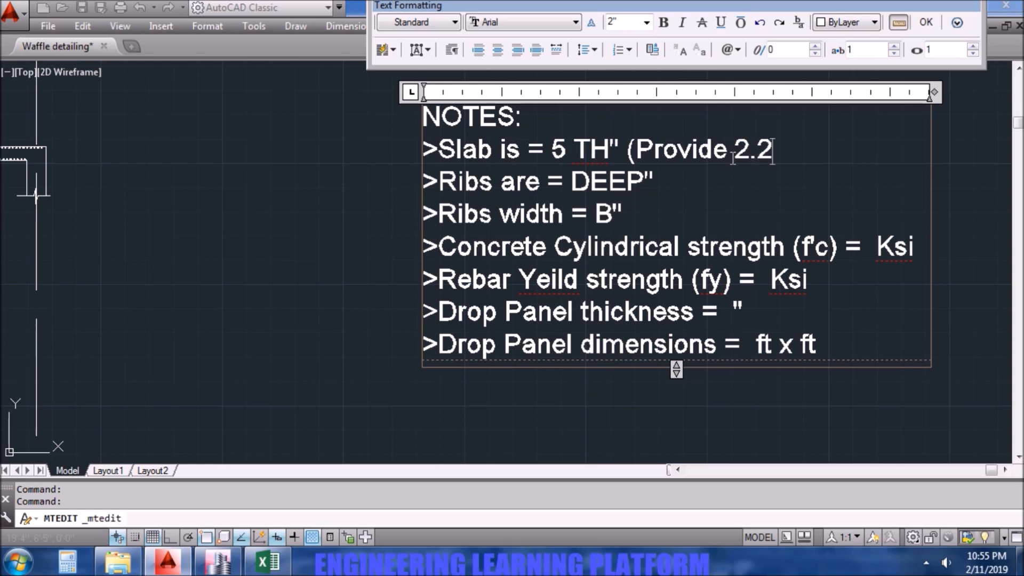
pyautogui.write('" cam')
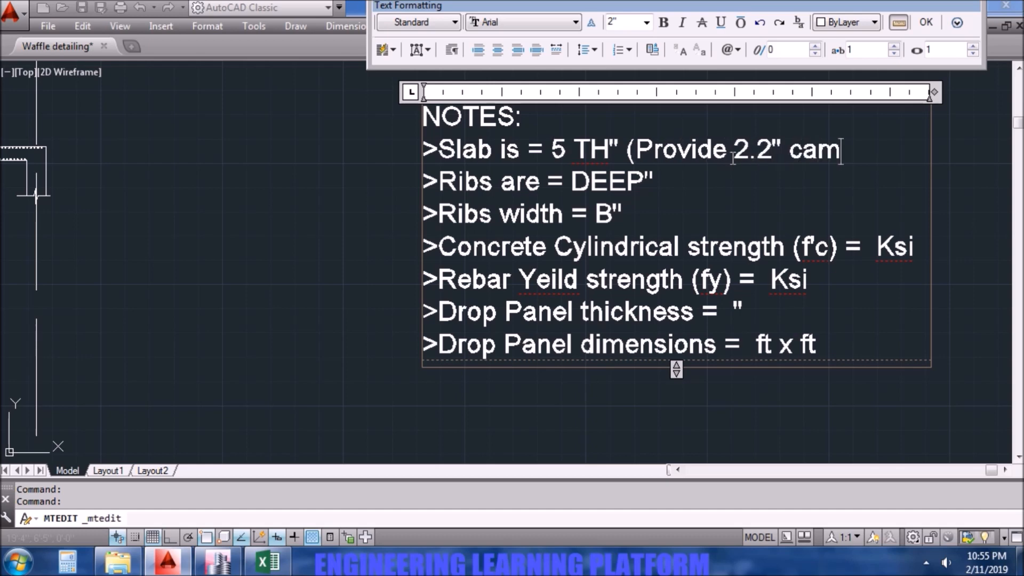
pyautogui.write('ber in mid')
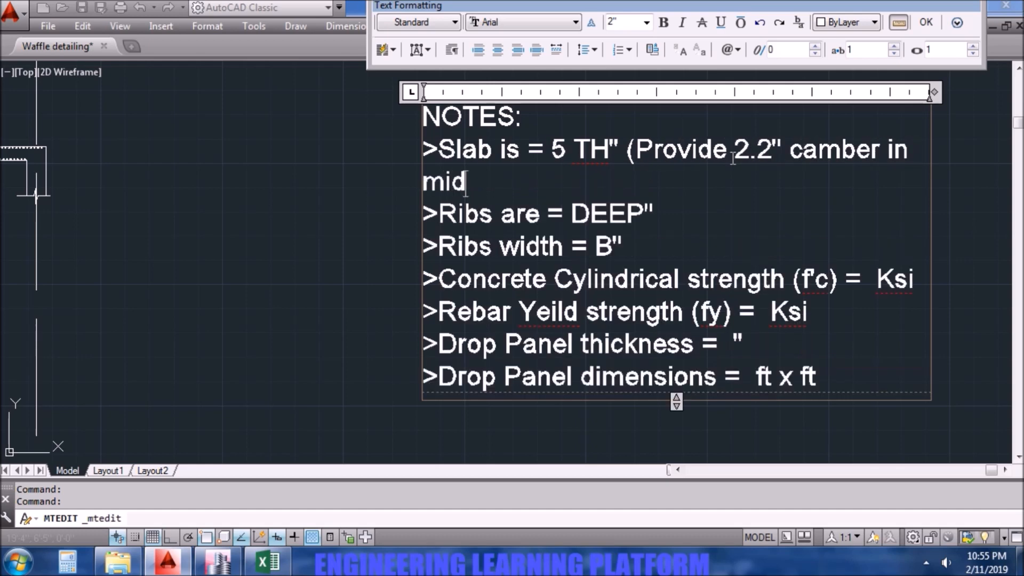
pyautogui.write('spans')
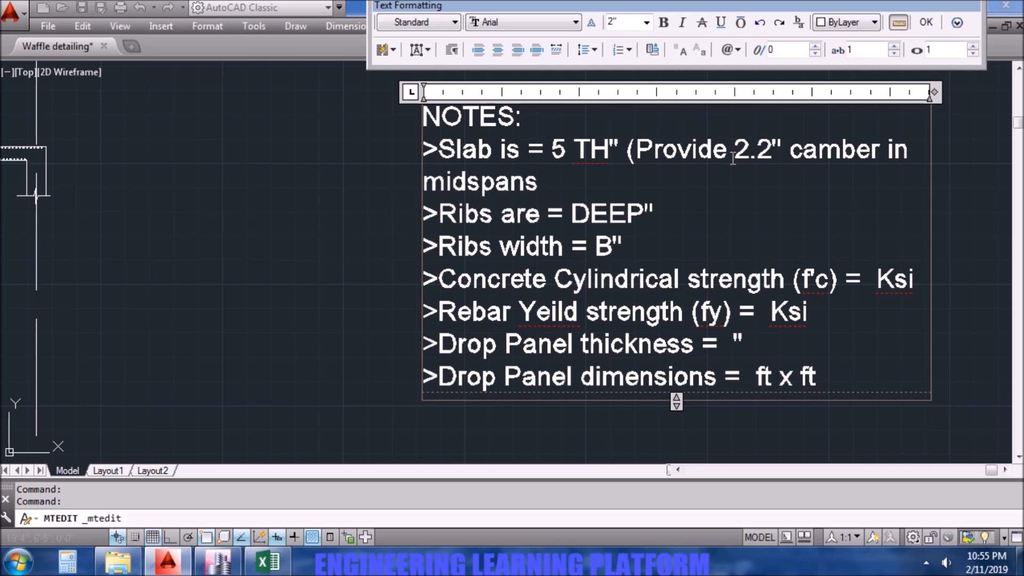
pyautogui.write(')')
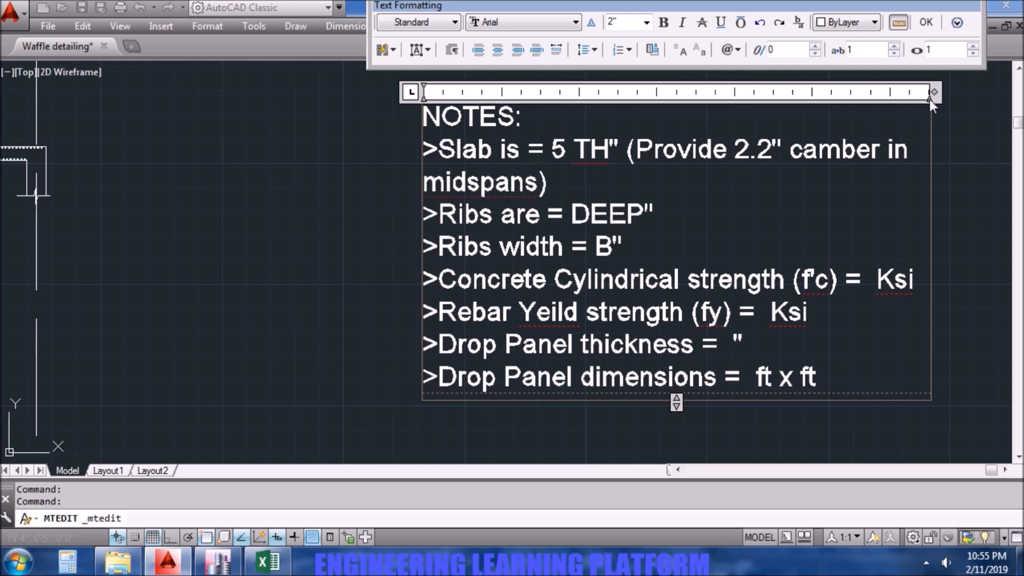
# Widen the notes' text column so the slab note with its camber remark fits on one line.
pyautogui.moveTo(934, 91); pyautogui.dragTo(1023, 95)
pyautogui.scroll(-2, 928, 172)
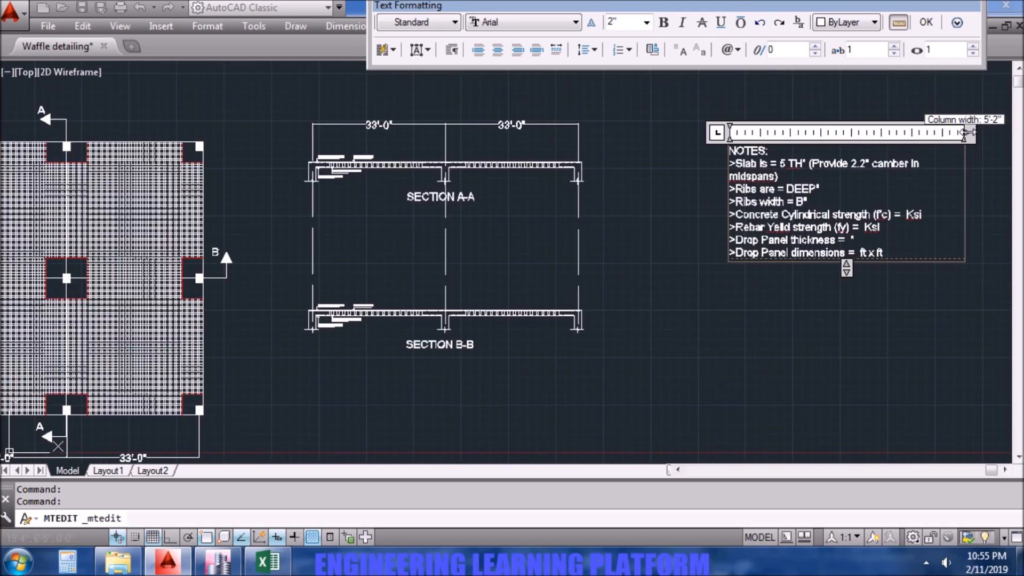
pyautogui.moveTo(965, 132); pyautogui.dragTo(989, 133)
pyautogui.scroll(3, 949, 166)
pyautogui.scroll(-1, 463, 223)
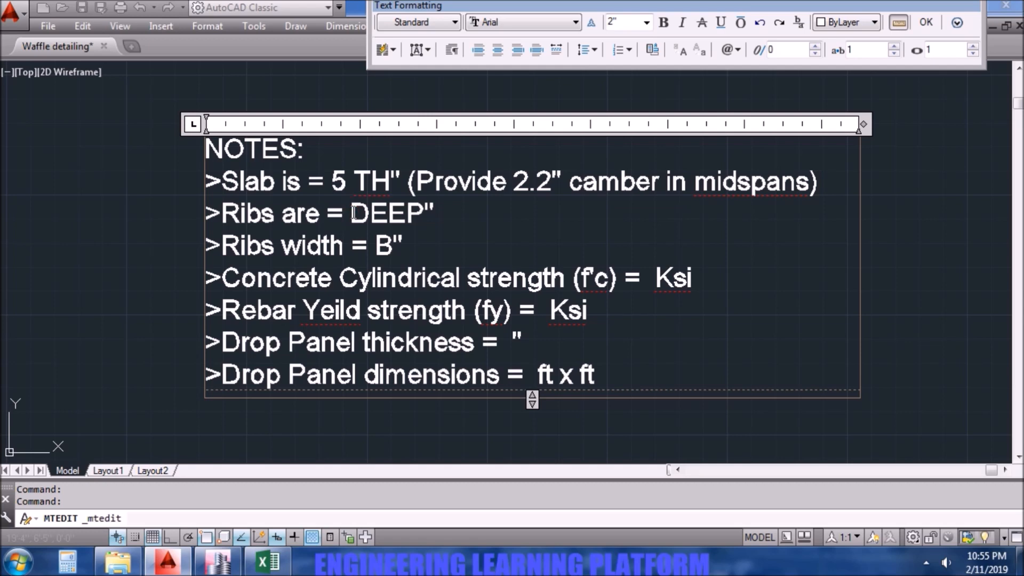
# Work out the rib depth in the calculator by subtracting 5 from 17.
pyautogui.click(67, 560)
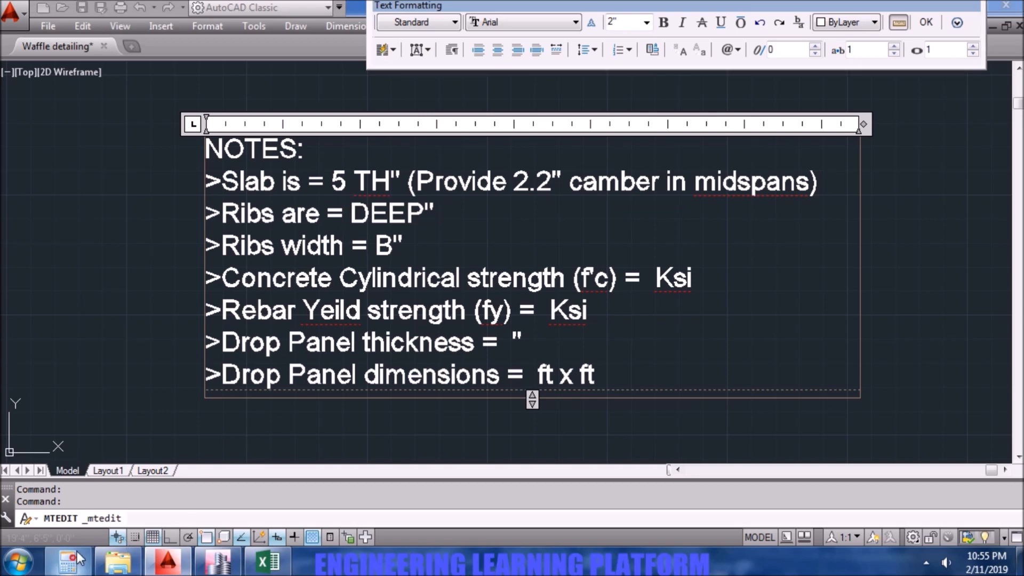
pyautogui.click(152, 461)
pyautogui.click(156, 411)
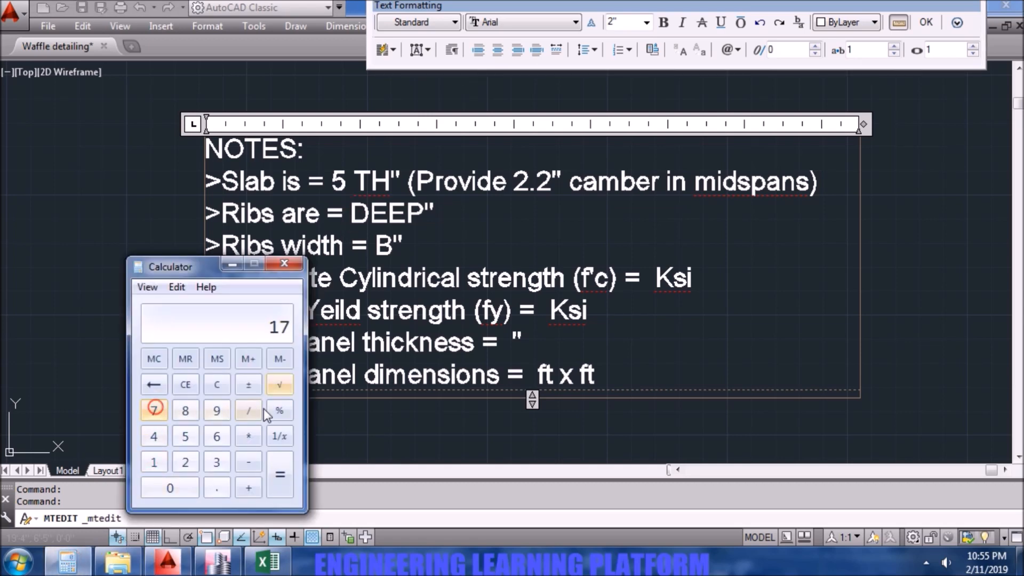
pyautogui.click(248, 462)
pyautogui.click(186, 436)
pyautogui.click(279, 472)
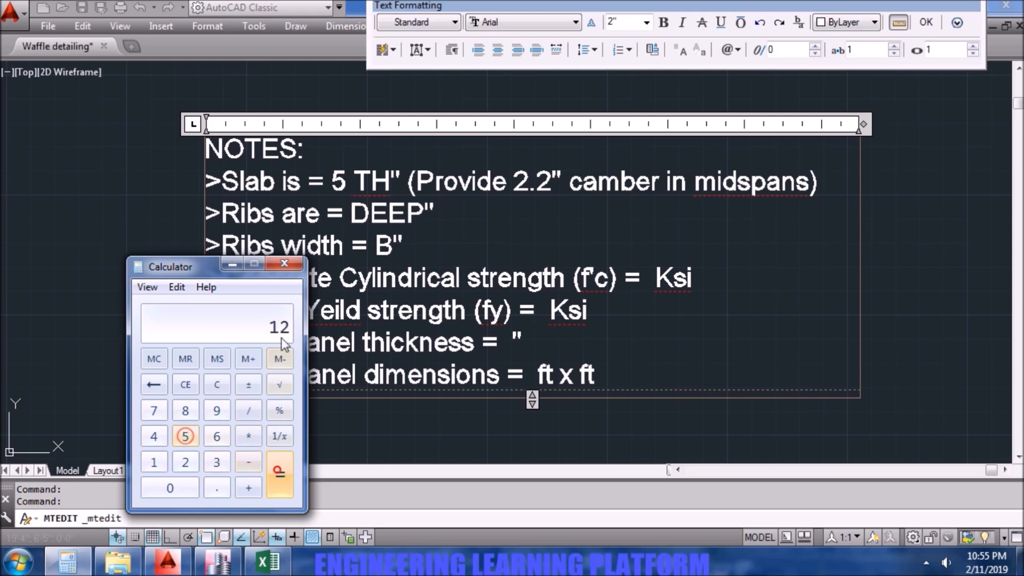
pyautogui.click(291, 264)
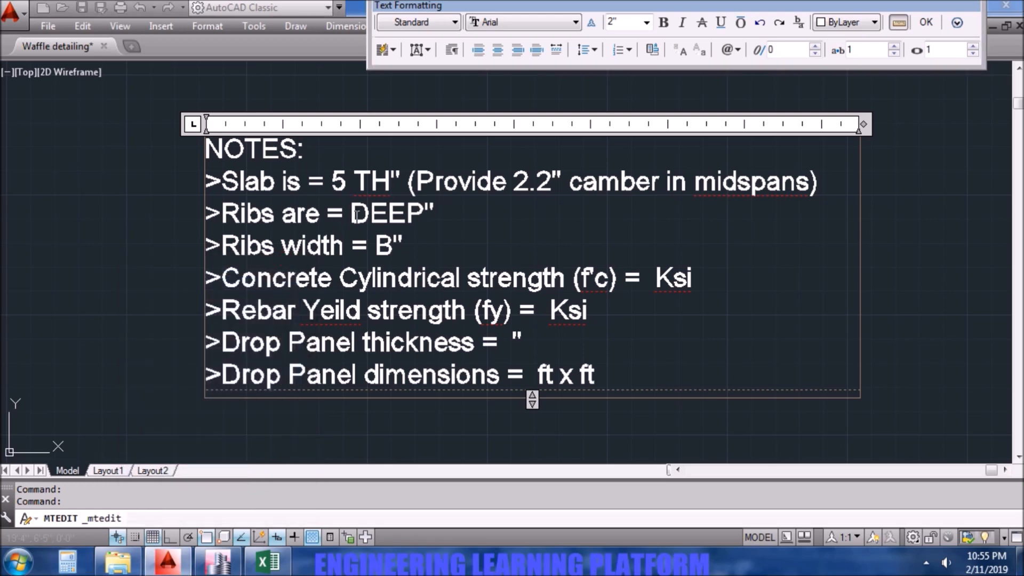
# Complete the two rib notes so they read 12" DEEP for the depth and 6" for the width, without the B placeholder.
pyautogui.write('12')
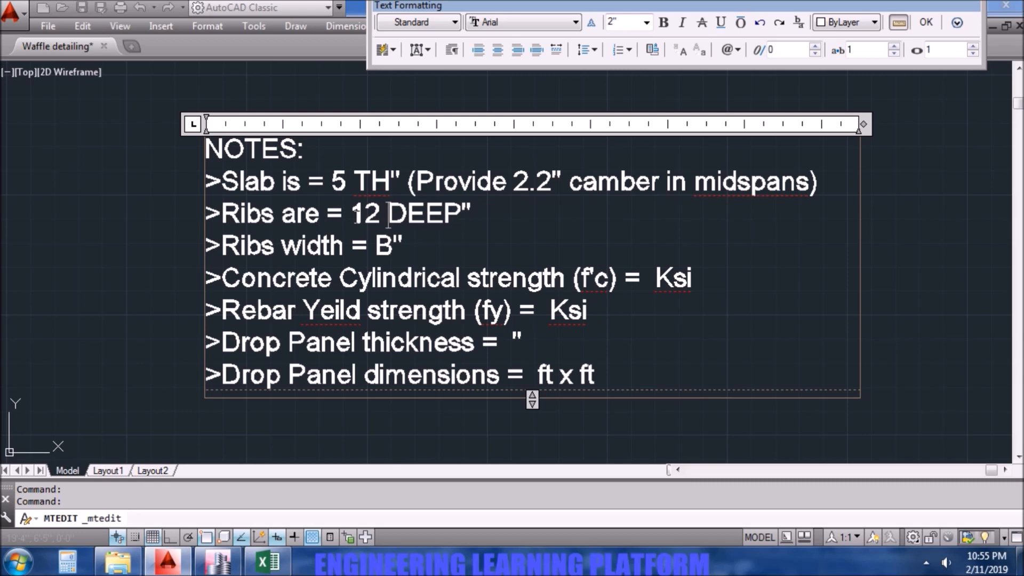
pyautogui.write(' "')
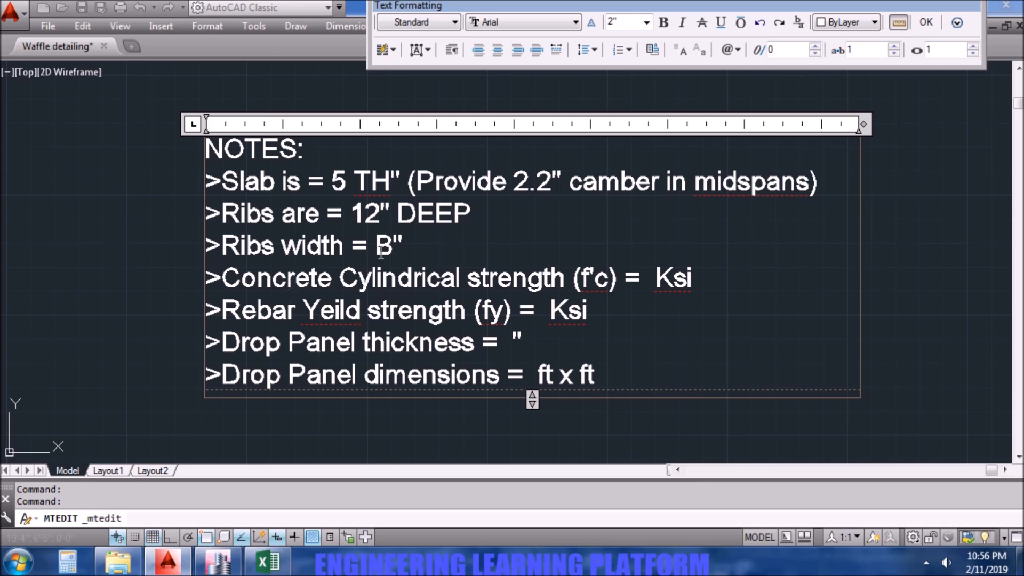
pyautogui.write('24')
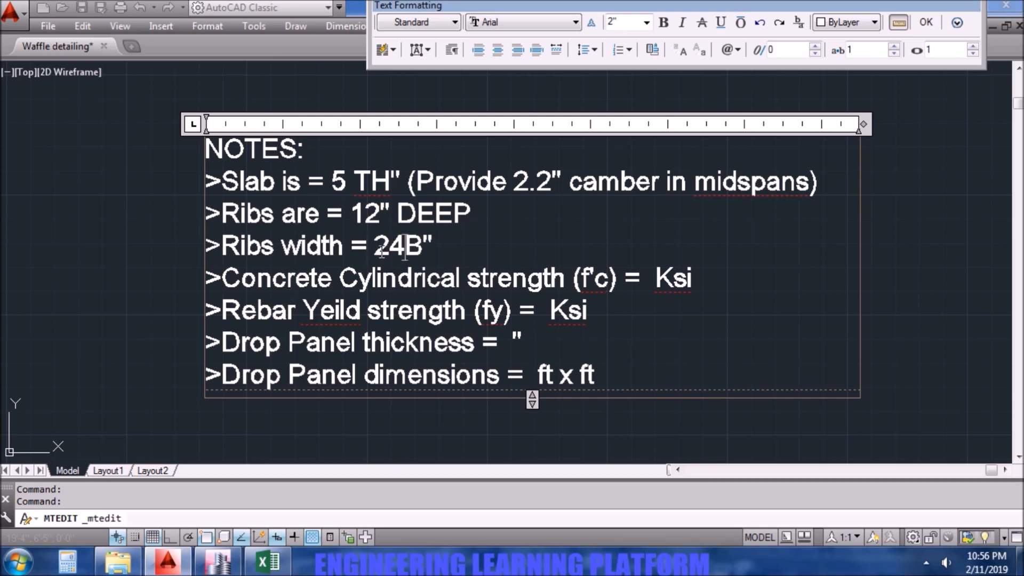
pyautogui.press('BackSpace')
pyautogui.press('BackSpace')
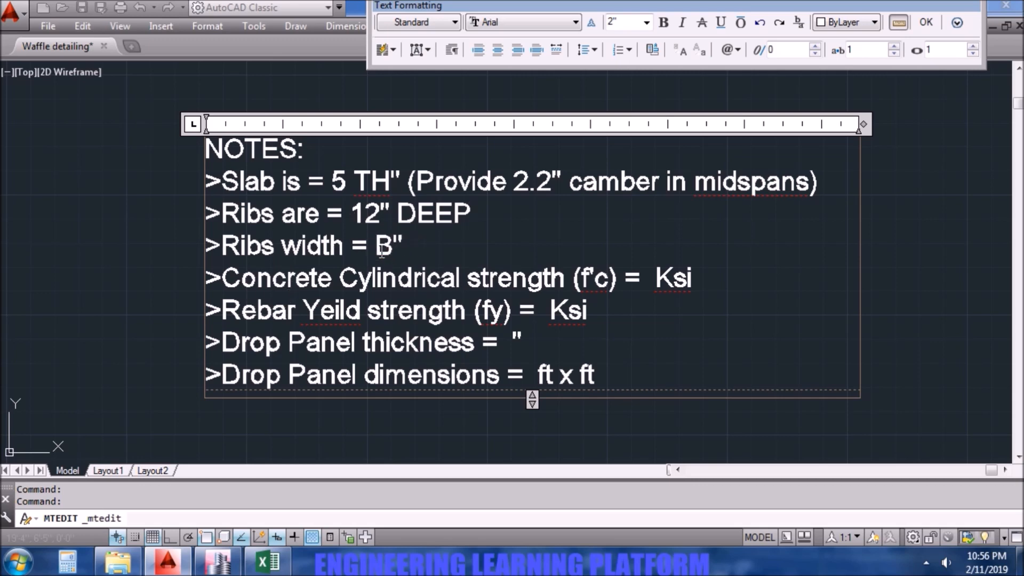
pyautogui.write('6"')
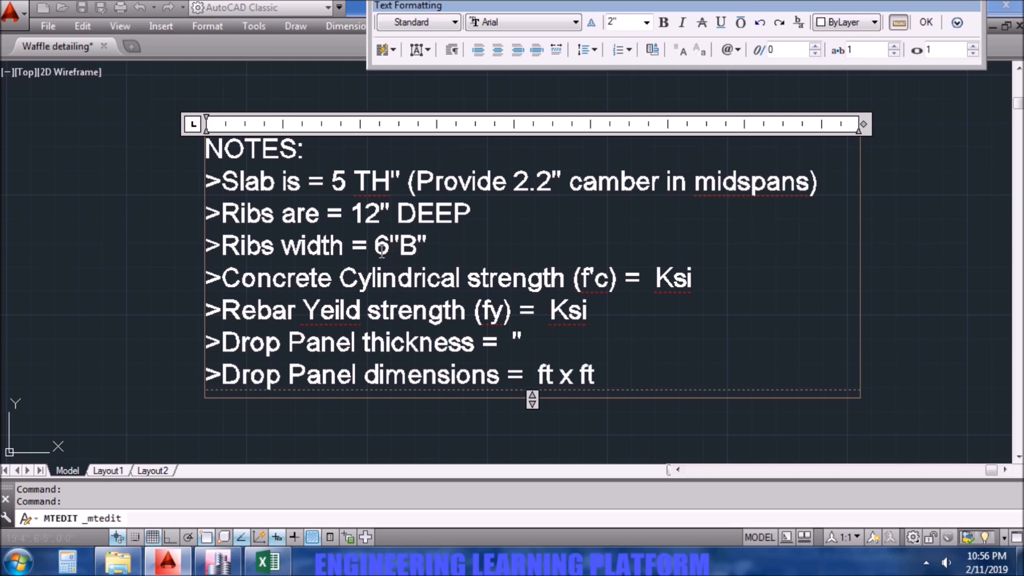
pyautogui.press('Delete')
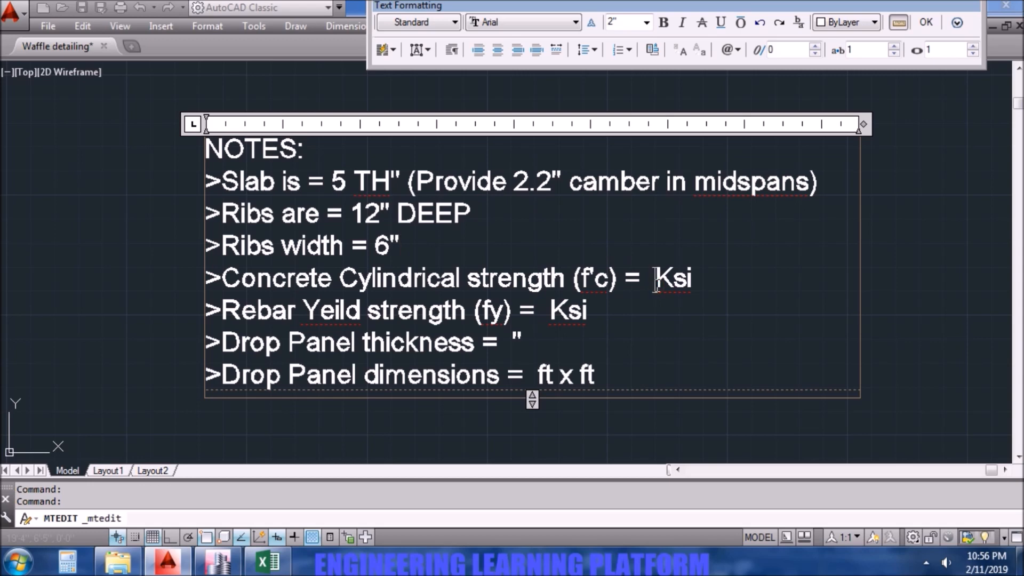
# Enter 5 Ksi as the concrete cylindrical strength and 60 Ksi as the rebar yield strength in the notes.
pyautogui.write('5')
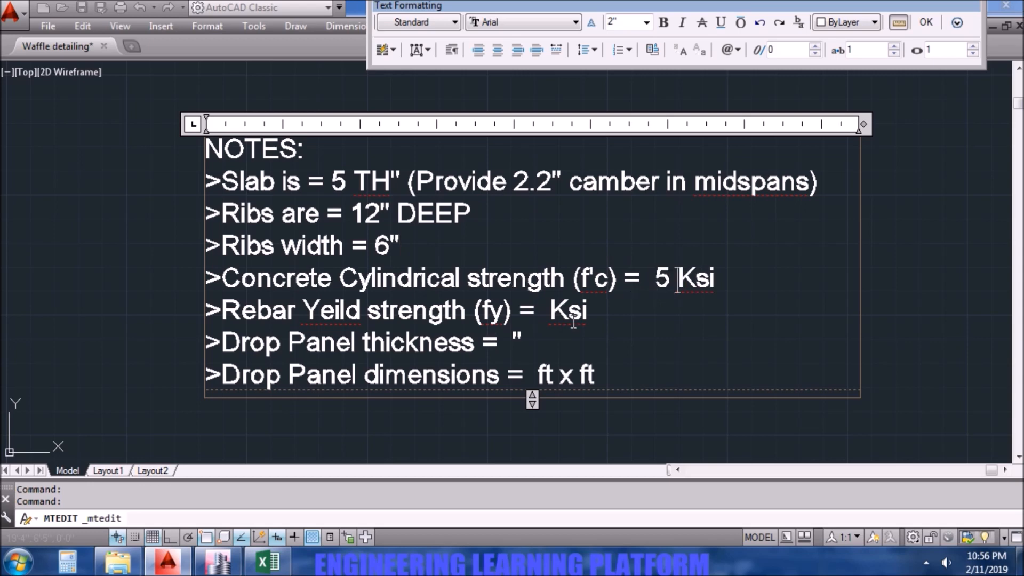
pyautogui.click(550, 312)
pyautogui.write('60')
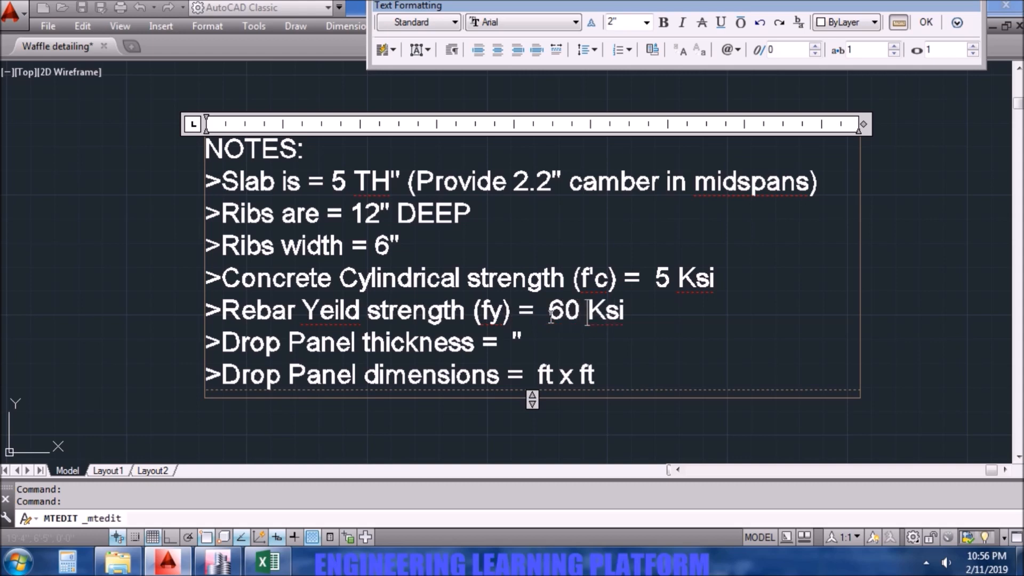
# Remove the extra space before the inch mark in the drop panel thickness note.
pyautogui.click(505, 344)
pyautogui.press('BackSpace')
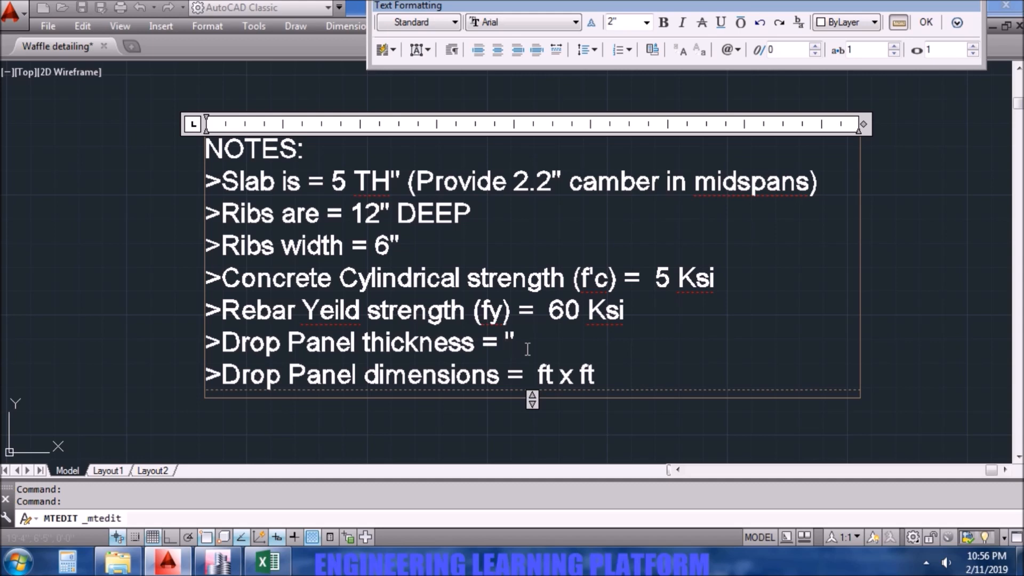